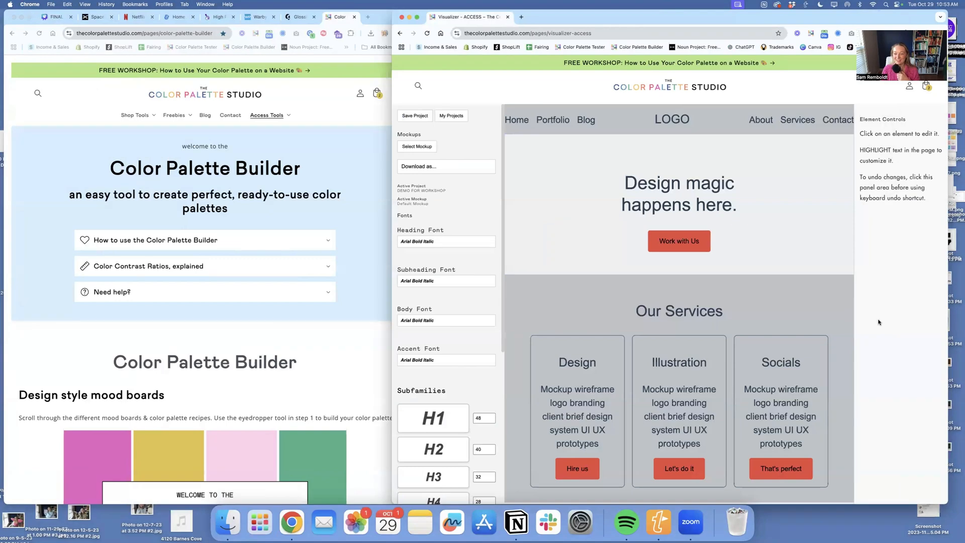
- Widen the Visualizer window and bring the Color Palette Builder window to the front
{"action": "left_click_drag", "start_coordinate": [875, 15], "coordinate": [894, 16]}
{"action": "left_click_drag", "start_coordinate": [411, 161], "coordinate": [298, 159]}
{"action": "left_click", "coordinate": [199, 173]}
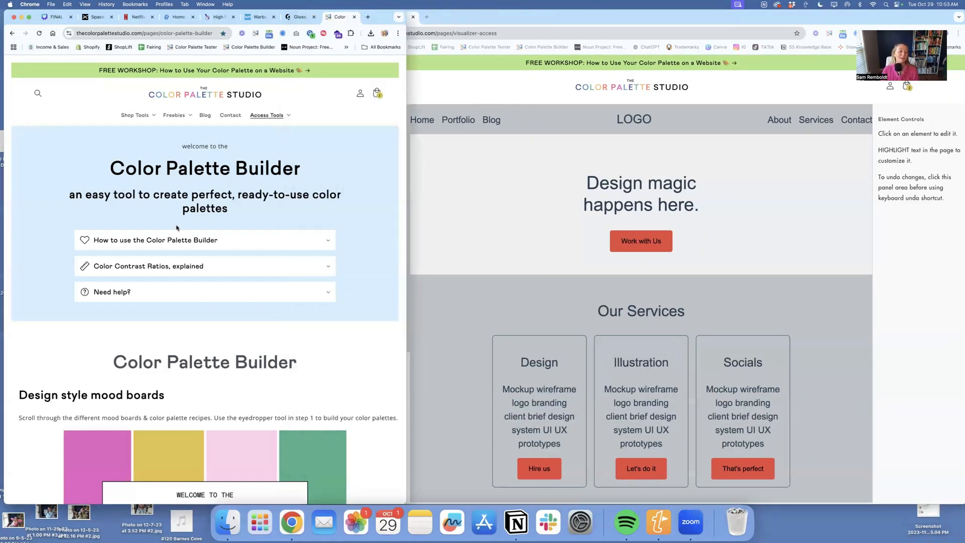
- Switch the Color Palette Builder's design style mood board to Pastel
{"action": "scroll", "coordinate": [248, 223], "scroll_direction": "down", "scroll_amount": 5}
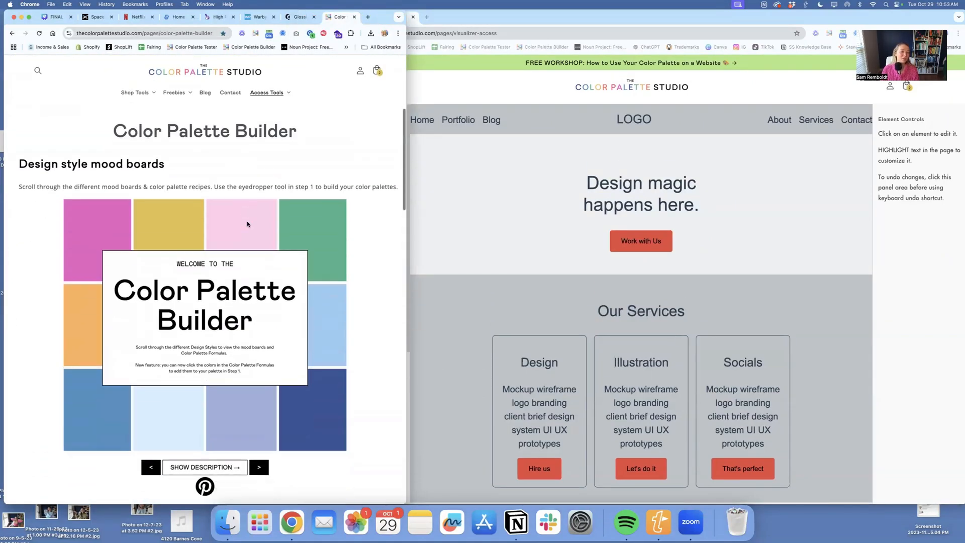
{"action": "scroll", "coordinate": [247, 224], "scroll_direction": "down", "scroll_amount": 2}
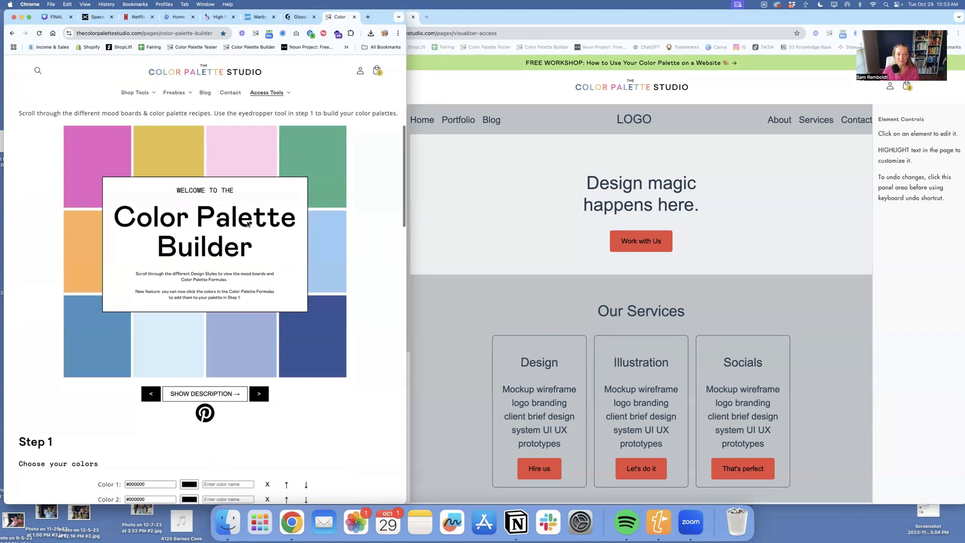
{"action": "scroll", "coordinate": [247, 223], "scroll_direction": "down", "scroll_amount": 2}
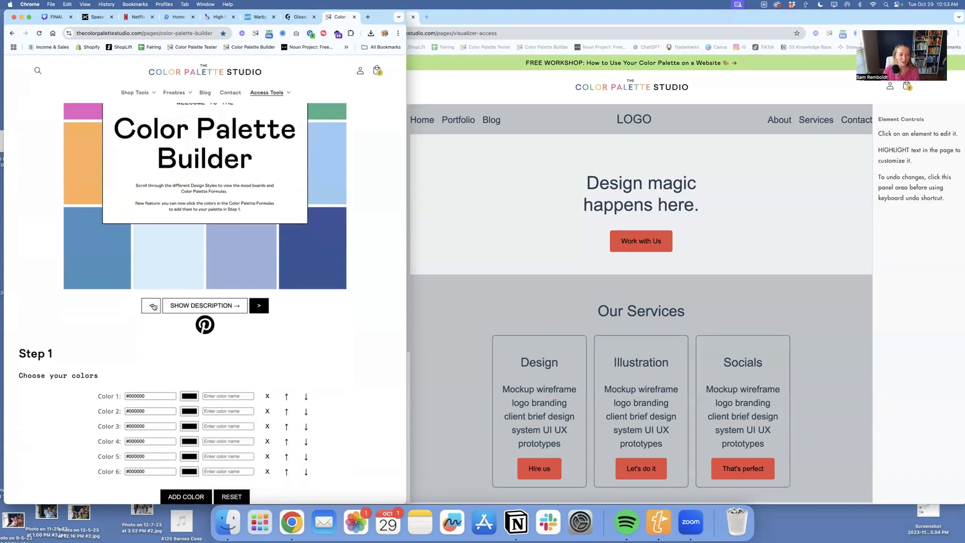
{"action": "left_click", "coordinate": [152, 306]}
{"action": "left_click", "coordinate": [153, 307]}
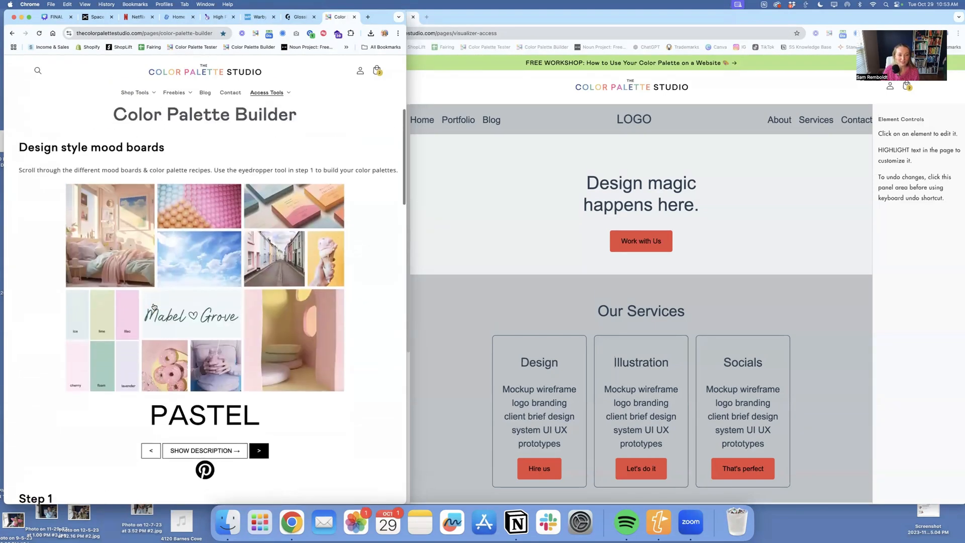
- Choose light neutrals #ffffff and #fff2e5, pastels #facee3, #cbecfa, #e4e26f and #b3e4dc, and dark neutral #2a372d for the palette
{"action": "scroll", "coordinate": [182, 289], "scroll_direction": "down", "scroll_amount": 1}
{"action": "left_click", "coordinate": [20, 363]}
{"action": "left_click", "coordinate": [33, 389]}
{"action": "left_click", "coordinate": [149, 418]}
{"action": "left_click", "coordinate": [160, 417]}
{"action": "left_click", "coordinate": [139, 429]}
{"action": "left_click", "coordinate": [166, 393]}
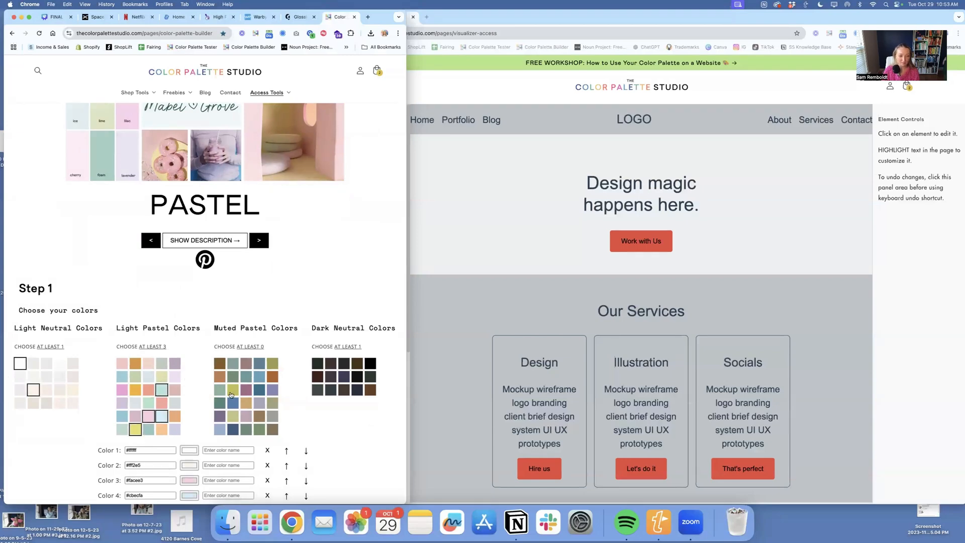
{"action": "left_click", "coordinate": [373, 381]}
- Show the compliant text and background pairings for the chosen palette colors
{"action": "scroll", "coordinate": [373, 380], "scroll_direction": "down", "scroll_amount": 3}
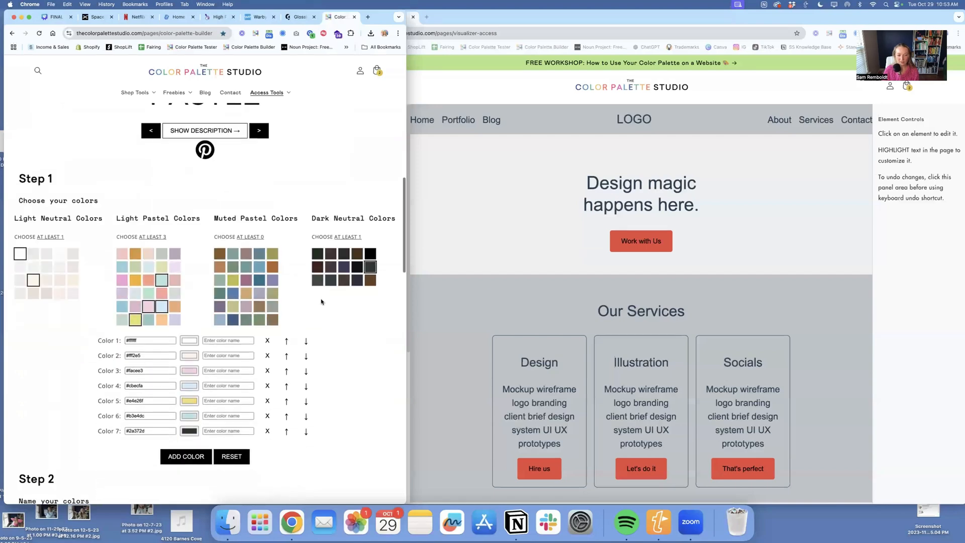
{"action": "scroll", "coordinate": [218, 330], "scroll_direction": "down", "scroll_amount": 4}
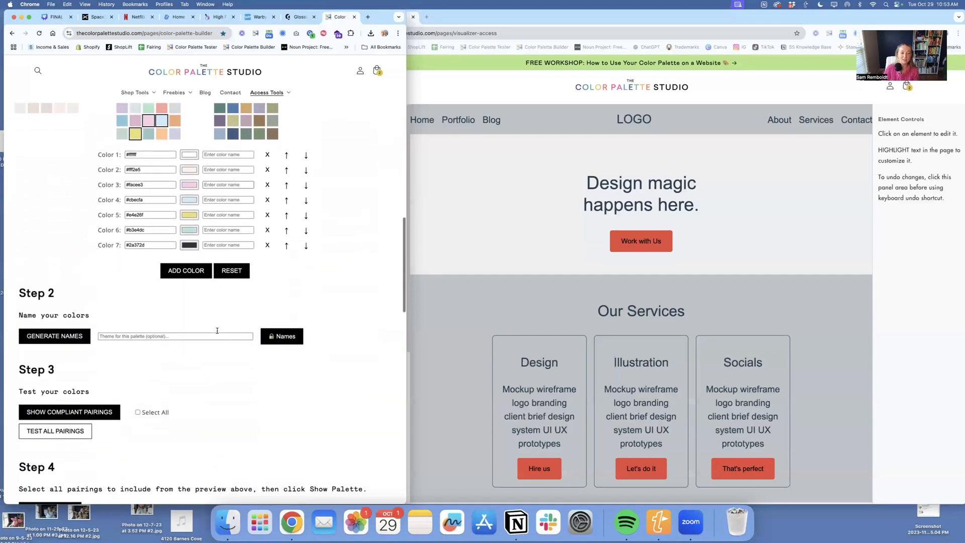
{"action": "left_click", "coordinate": [84, 366]}
{"action": "scroll", "coordinate": [243, 370], "scroll_direction": "down", "scroll_amount": 10}
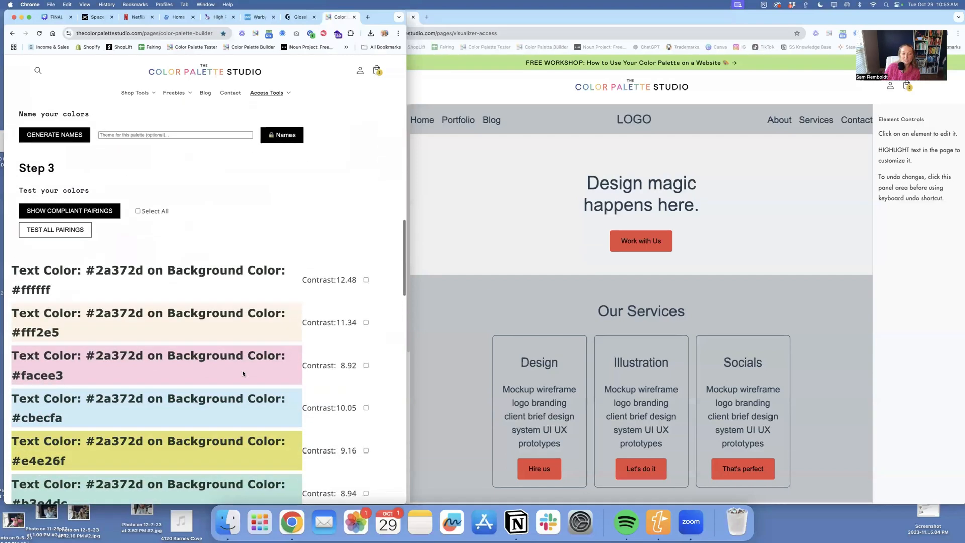
- Generate the palette's URL for personal use and copy it
{"action": "scroll", "coordinate": [243, 372], "scroll_direction": "down", "scroll_amount": 6}
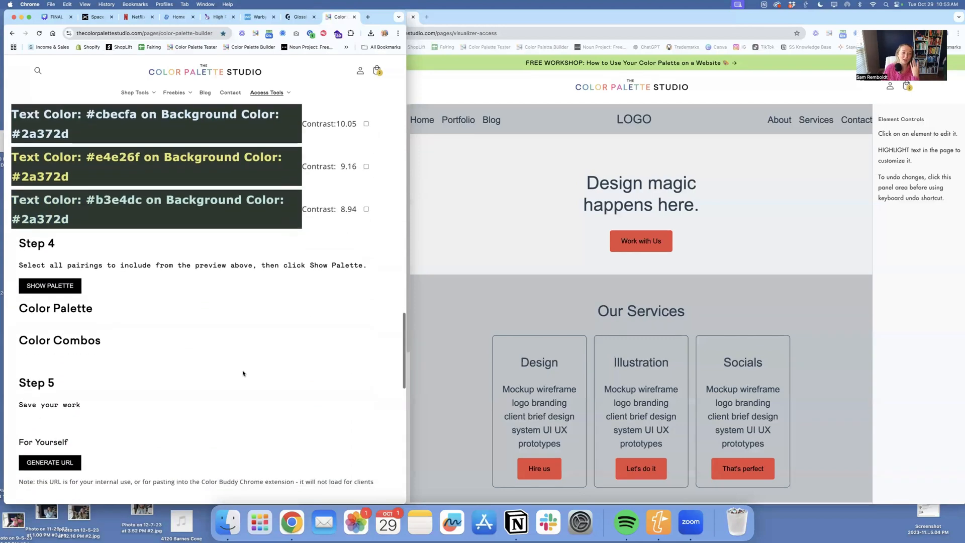
{"action": "left_click", "coordinate": [49, 354]}
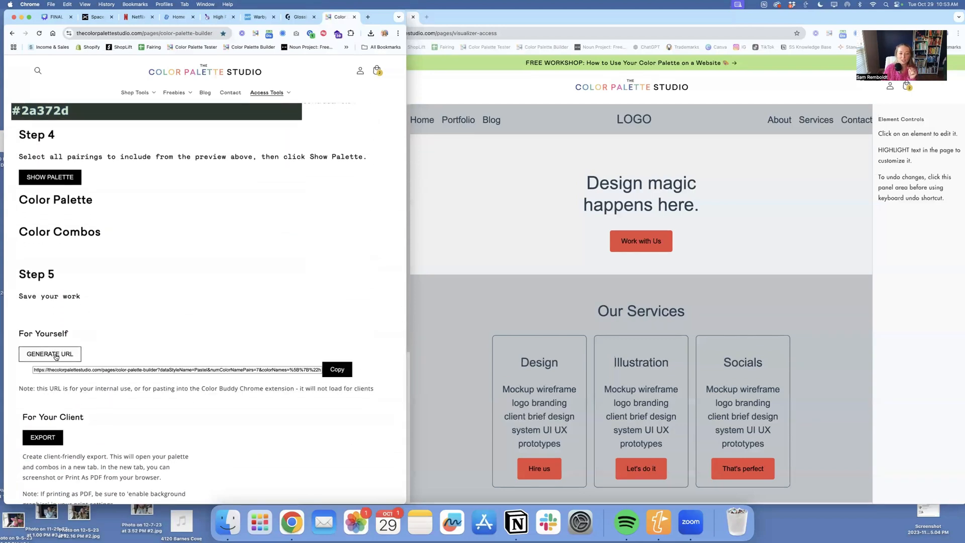
{"action": "left_click", "coordinate": [337, 369]}
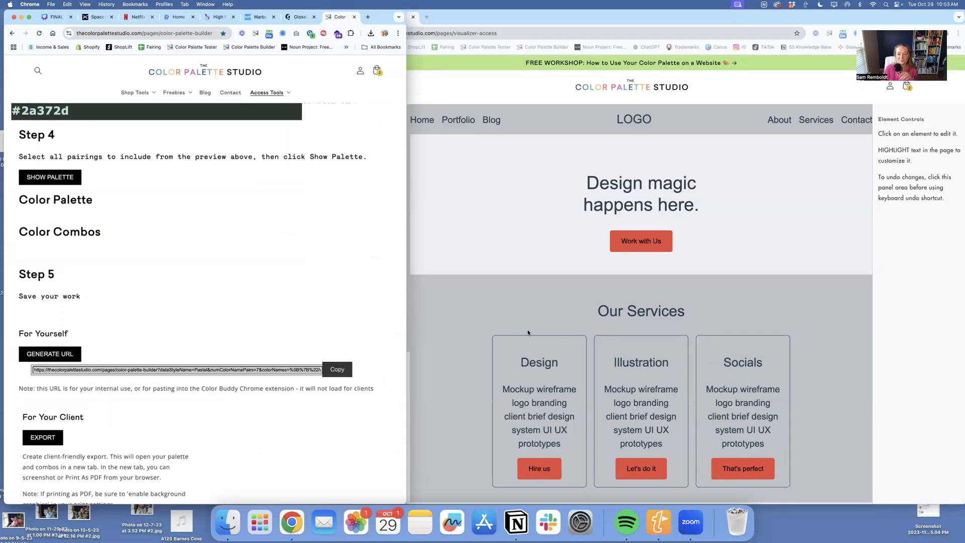
- Paste the copied palette URL into the Visualizer's color data and import the colors into the mockup
{"action": "left_click", "coordinate": [508, 280]}
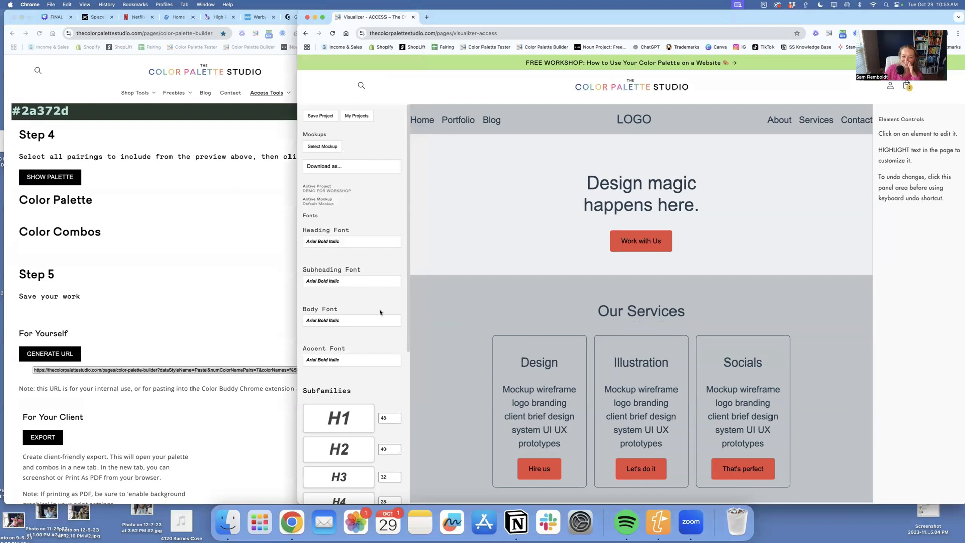
{"action": "scroll", "coordinate": [380, 312], "scroll_direction": "down", "scroll_amount": 5}
{"action": "left_click", "coordinate": [346, 372]}
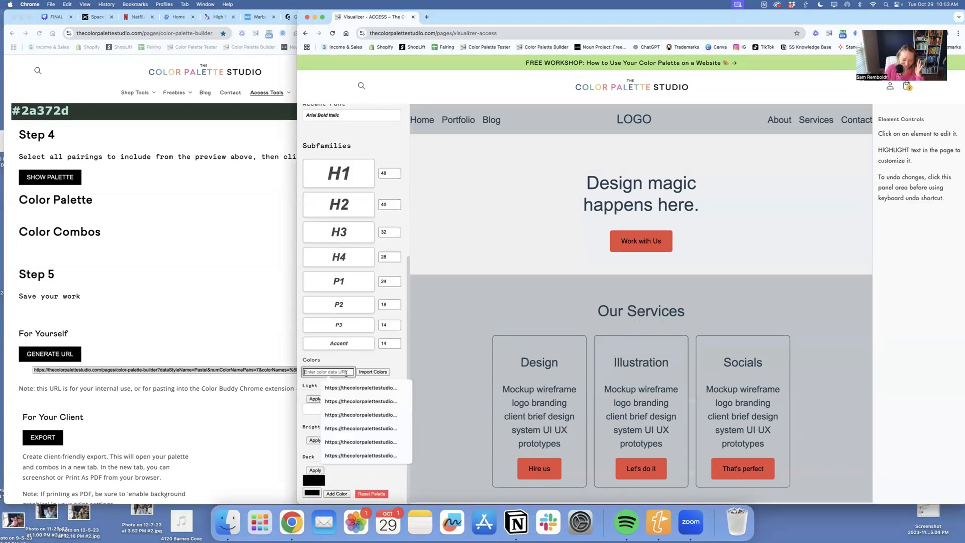
{"action": "key", "text": "super+v"}
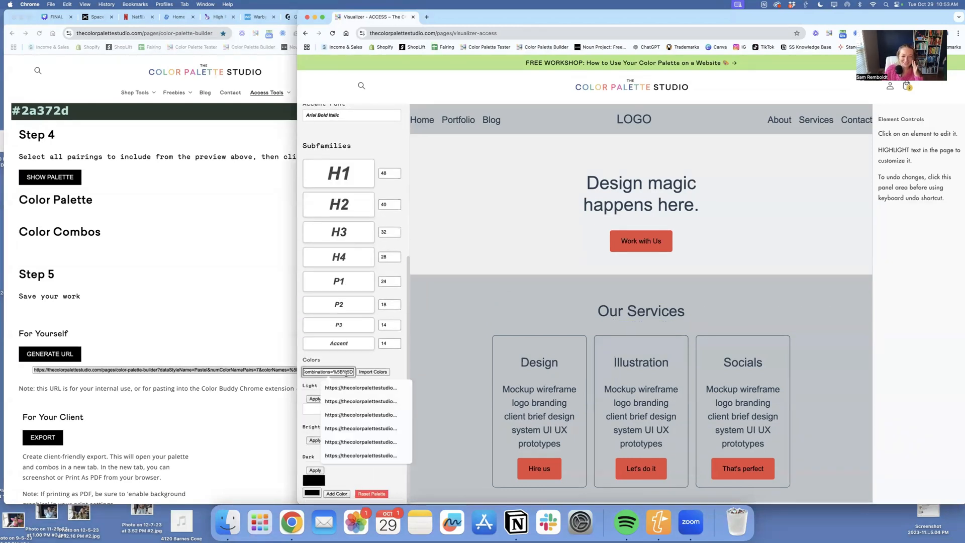
{"action": "left_click", "coordinate": [369, 373]}
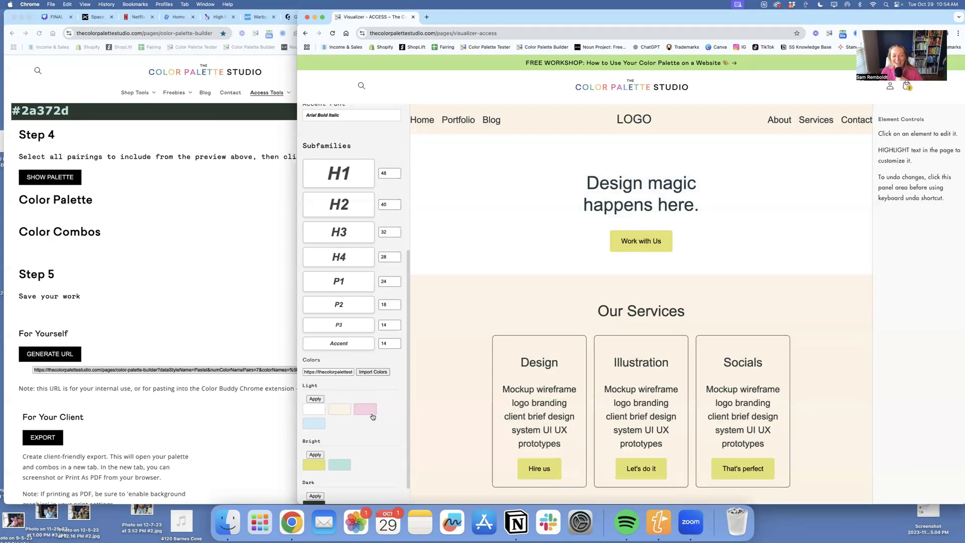
- Move the pink and light blue swatches from the Light group to the Bright group
{"action": "scroll", "coordinate": [347, 401], "scroll_direction": "down", "scroll_amount": 1}
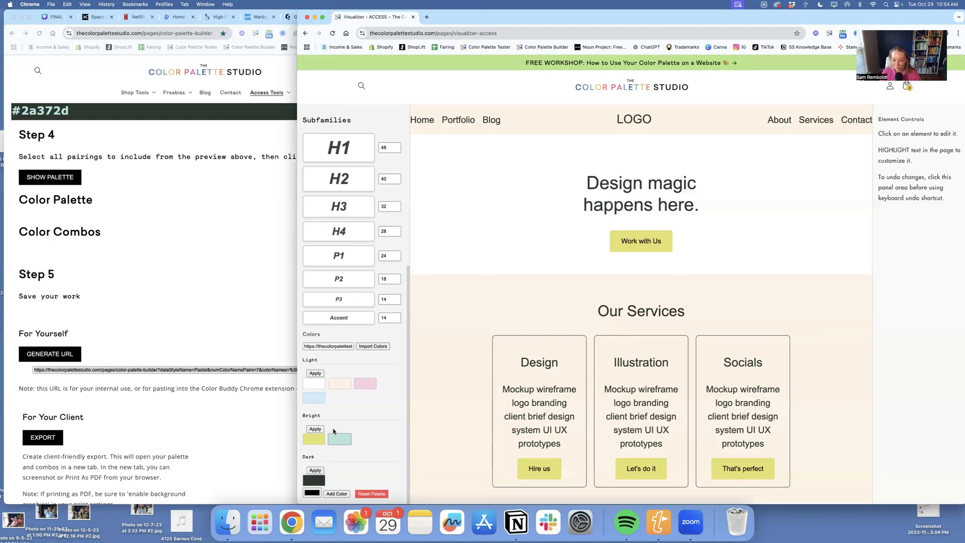
{"action": "left_click_drag", "start_coordinate": [357, 384], "coordinate": [352, 440]}
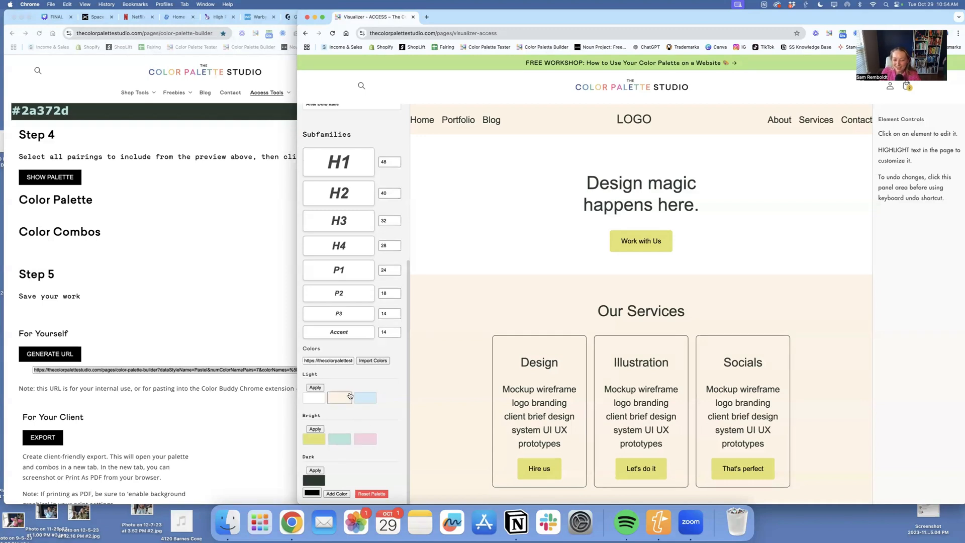
{"action": "left_click_drag", "start_coordinate": [366, 398], "coordinate": [352, 442]}
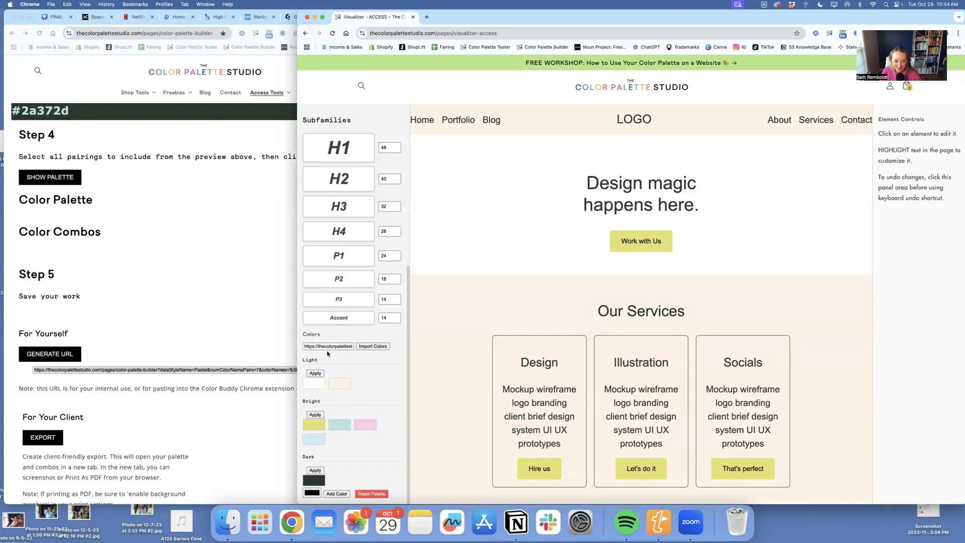
- Apply the Light color group to the mockup repeatedly to cycle through its light color schemes
{"action": "left_click", "coordinate": [314, 373]}
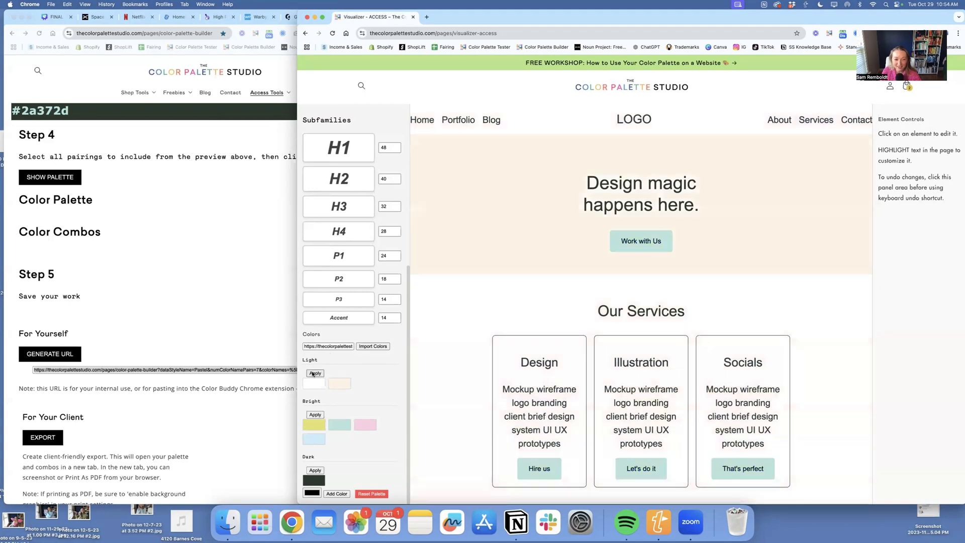
{"action": "left_click", "coordinate": [314, 374]}
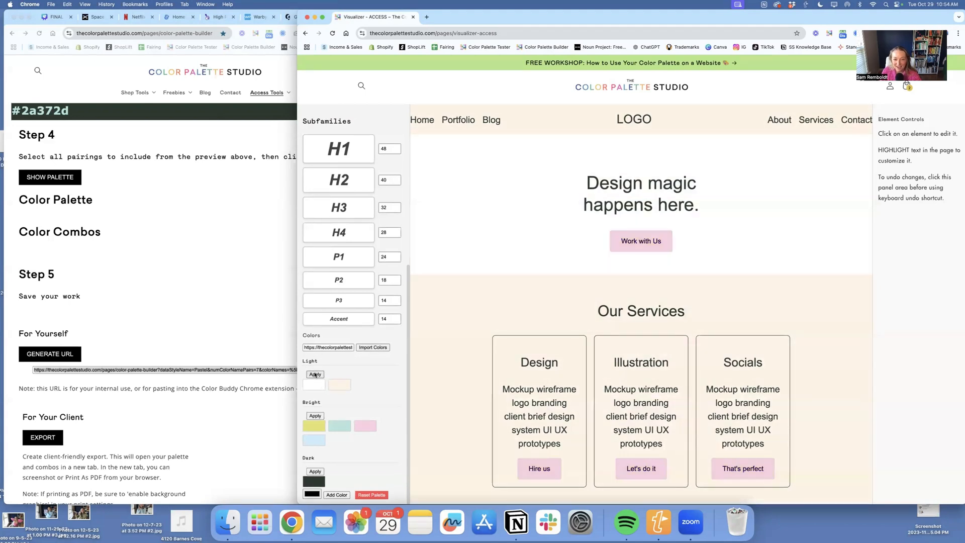
{"action": "left_click", "coordinate": [315, 374]}
{"action": "left_click", "coordinate": [315, 375]}
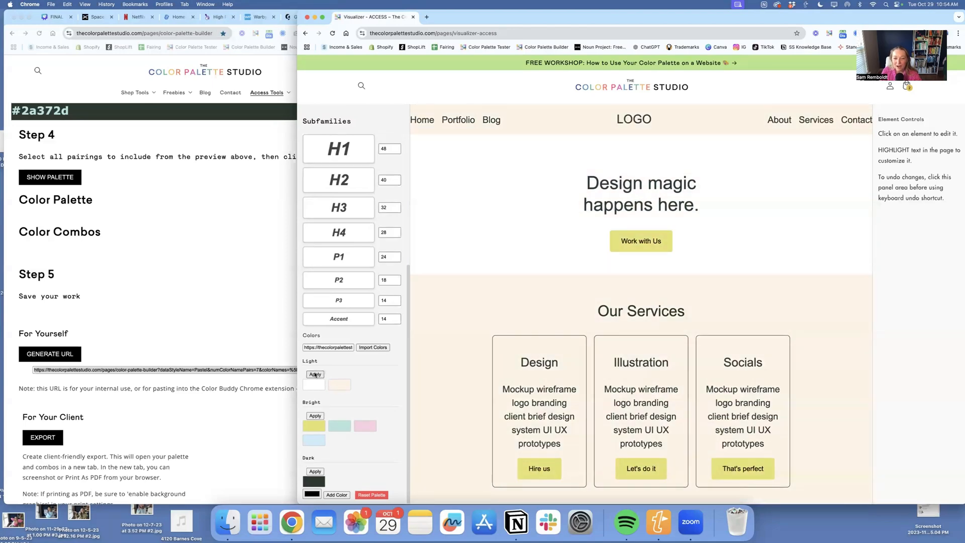
- Apply the Bright color group to the mockup repeatedly to cycle through its bright color schemes
{"action": "left_click", "coordinate": [315, 417]}
{"action": "left_click", "coordinate": [315, 416]}
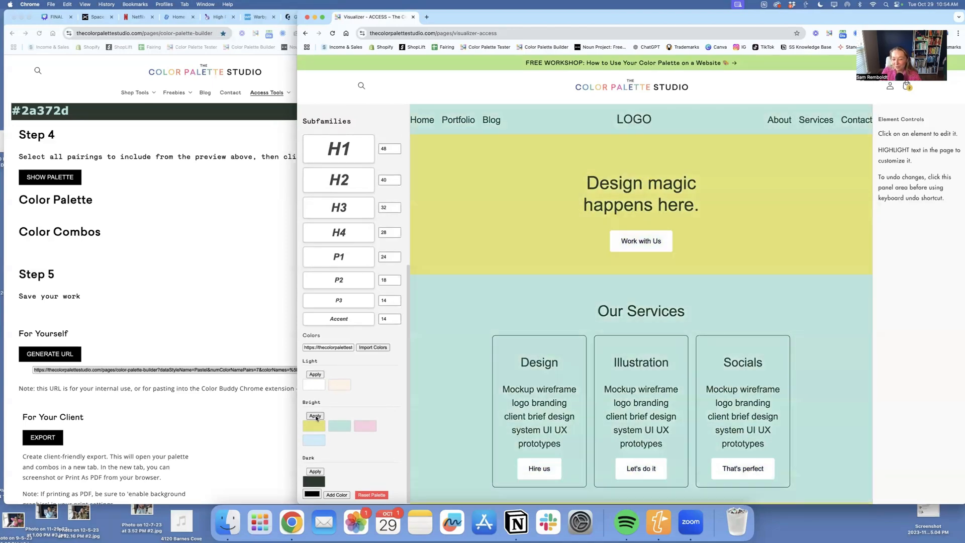
{"action": "scroll", "coordinate": [540, 362], "scroll_direction": "down", "scroll_amount": 5}
{"action": "left_click", "coordinate": [315, 418]}
{"action": "left_click", "coordinate": [315, 418]}
- Try the Dark color group on the mockup and return it to a Light color scheme
{"action": "left_click", "coordinate": [315, 471]}
{"action": "scroll", "coordinate": [450, 387], "scroll_direction": "up", "scroll_amount": 5}
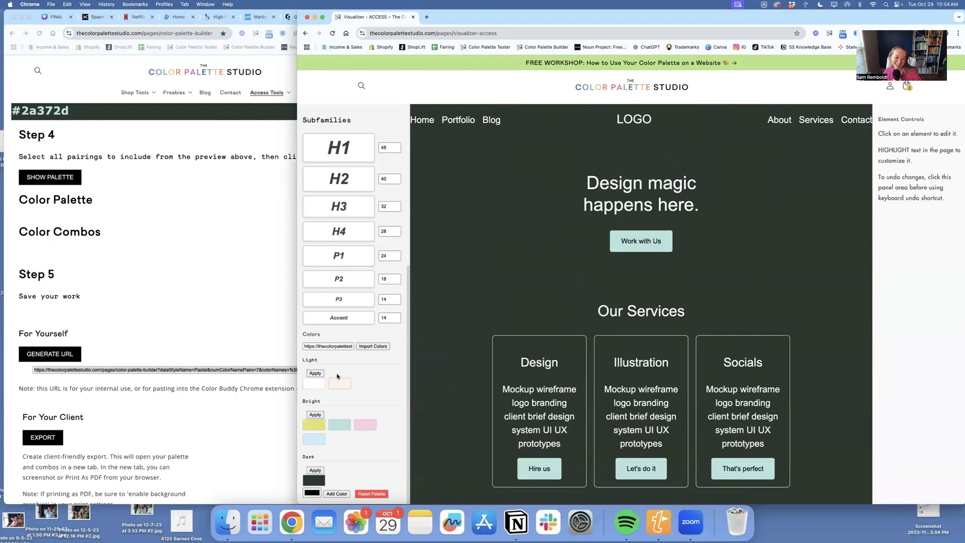
{"action": "left_click", "coordinate": [316, 373]}
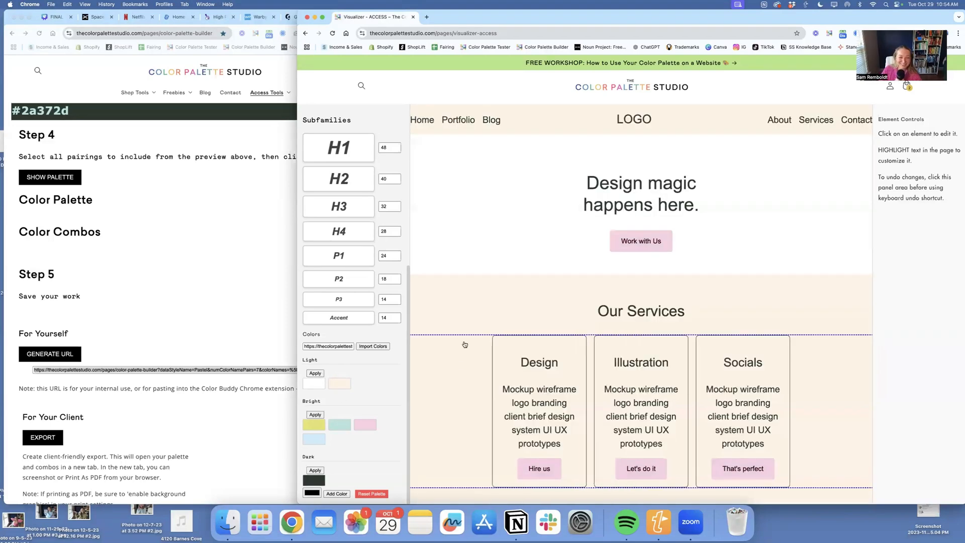
- Browse the heading fonts, search for "editor" and set the heading font to Editor's Note Regular
{"action": "scroll", "coordinate": [382, 307], "scroll_direction": "up", "scroll_amount": 5}
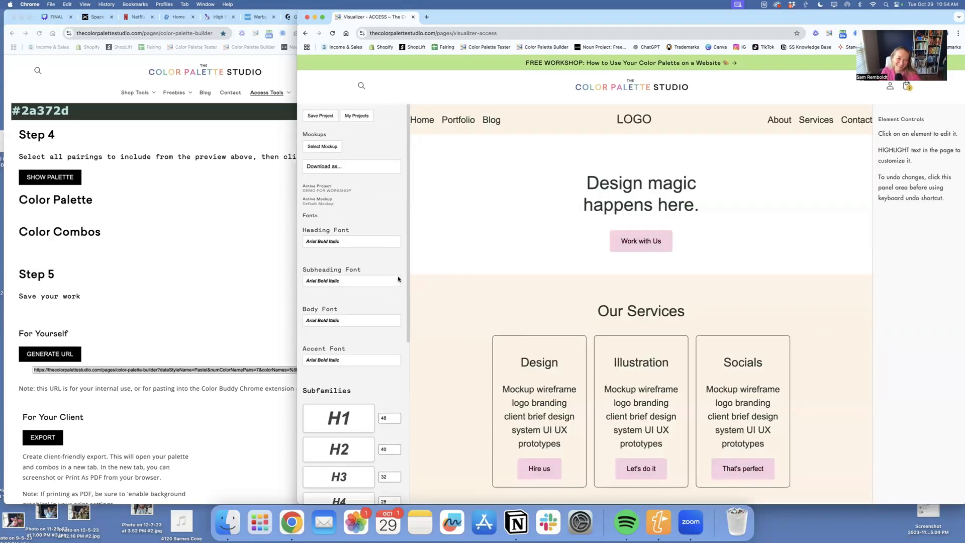
{"action": "left_click", "coordinate": [329, 242]}
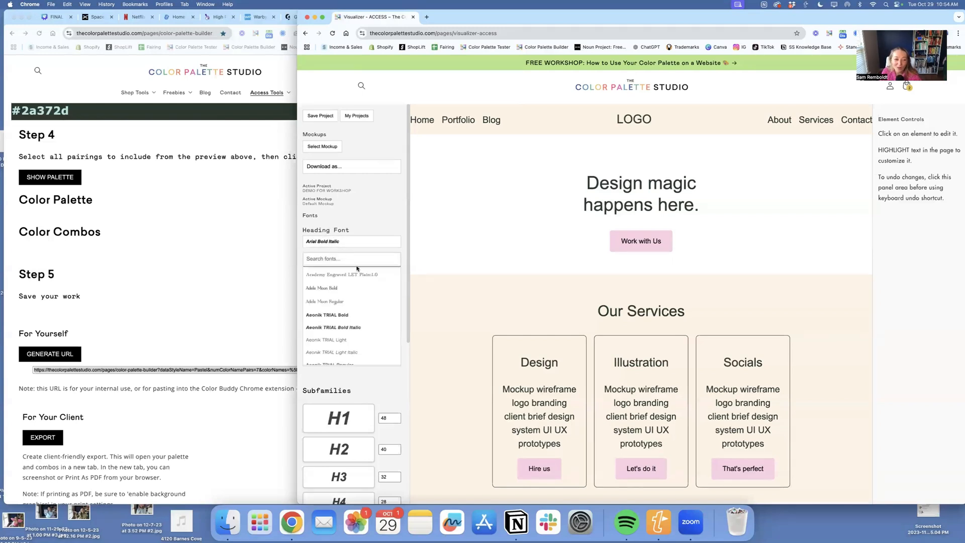
{"action": "scroll", "coordinate": [370, 300], "scroll_direction": "down", "scroll_amount": 5}
{"action": "scroll", "coordinate": [370, 301], "scroll_direction": "down", "scroll_amount": 5}
{"action": "scroll", "coordinate": [370, 301], "scroll_direction": "down", "scroll_amount": 5}
{"action": "scroll", "coordinate": [371, 301], "scroll_direction": "down", "scroll_amount": 5}
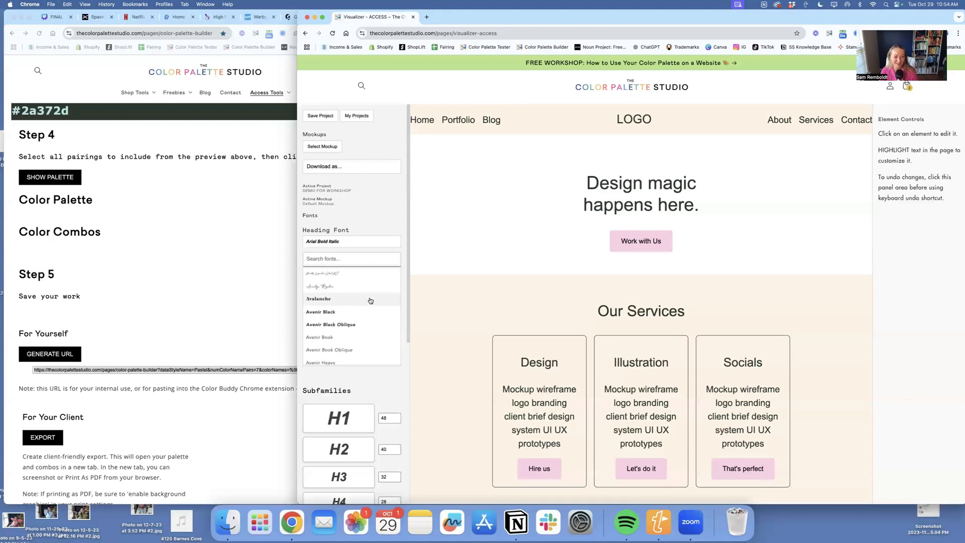
{"action": "scroll", "coordinate": [371, 301], "scroll_direction": "down", "scroll_amount": 5}
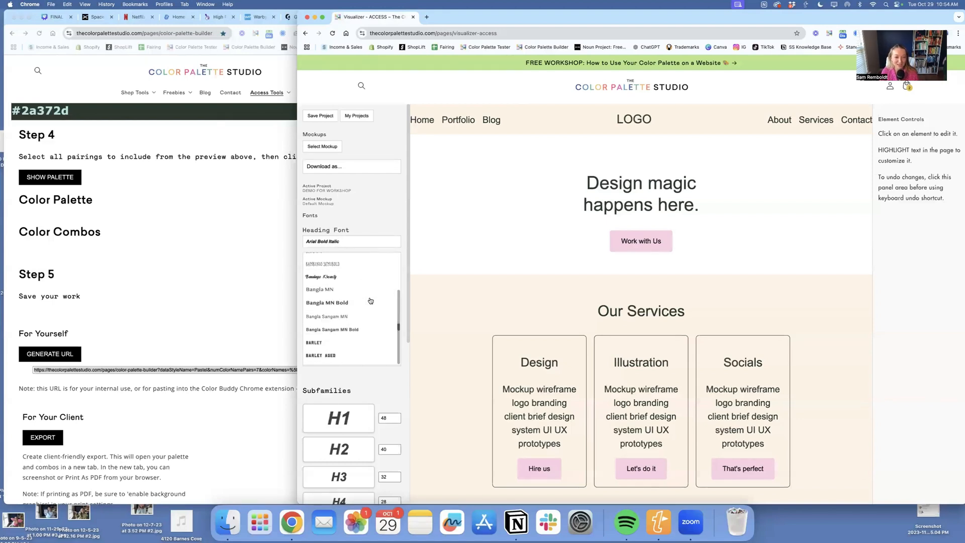
{"action": "scroll", "coordinate": [359, 258], "scroll_direction": "up", "scroll_amount": 10}
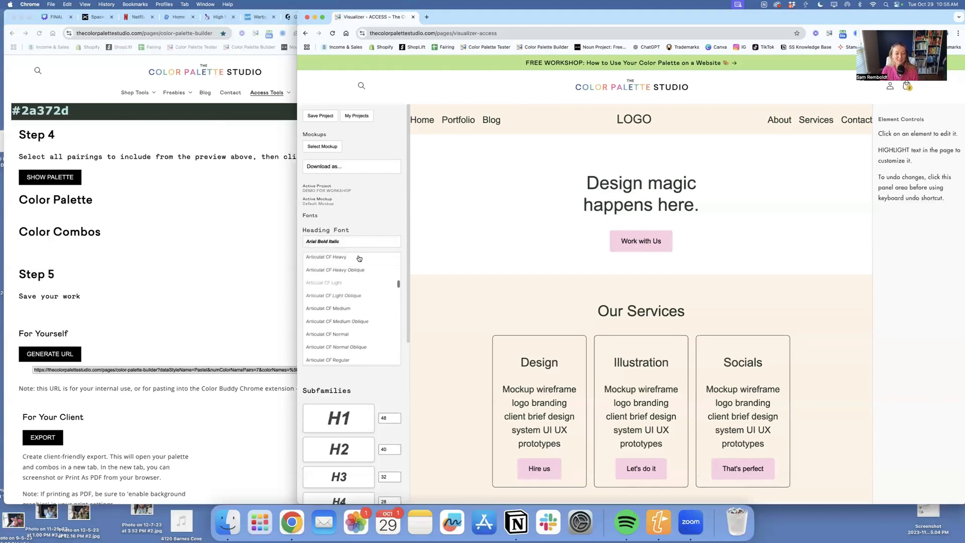
{"action": "scroll", "coordinate": [359, 258], "scroll_direction": "up", "scroll_amount": 5}
{"action": "left_click", "coordinate": [340, 242]}
{"action": "left_click", "coordinate": [340, 243]}
{"action": "type", "text": "editor"}
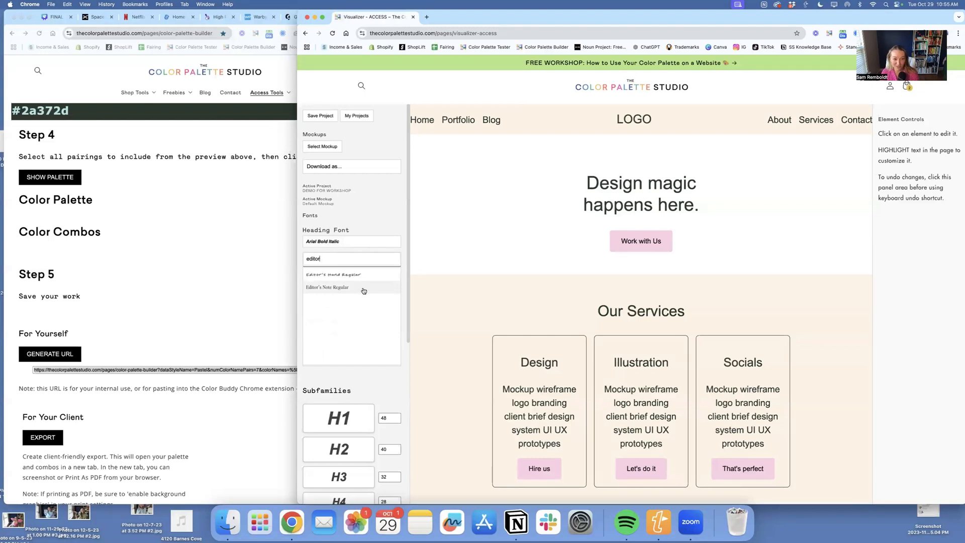
{"action": "left_click", "coordinate": [363, 291]}
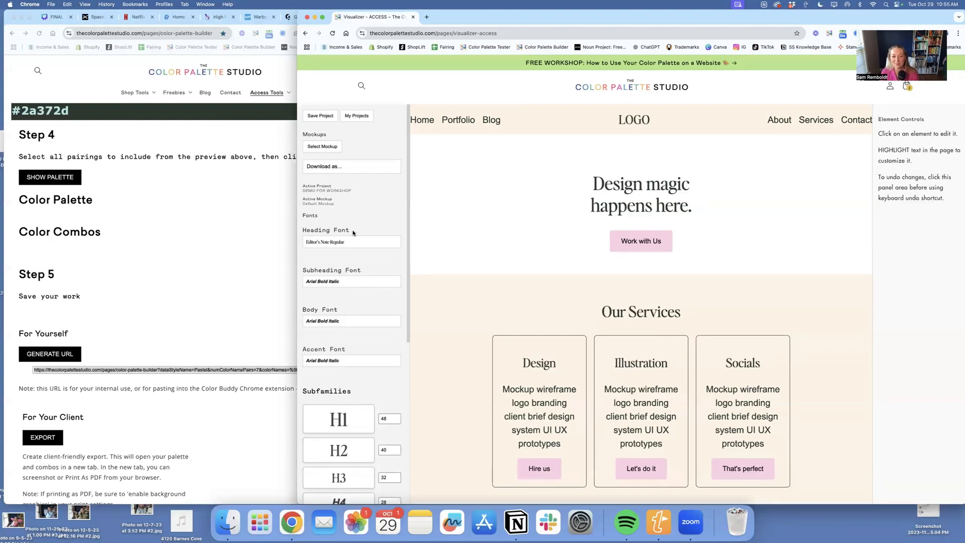
- Search the subheading fonts for "space" and set the subheading font to Space Mono Bold
{"action": "left_click", "coordinate": [323, 283]}
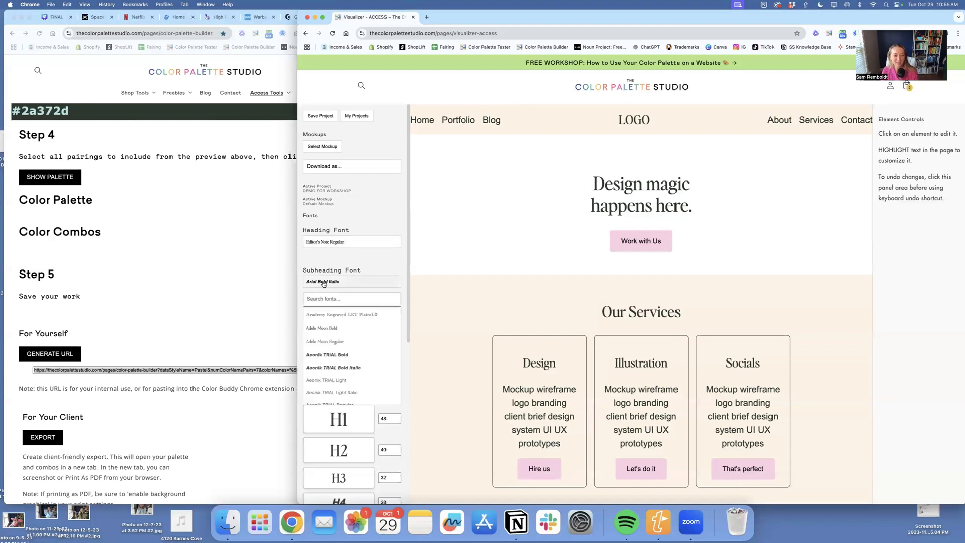
{"action": "type", "text": "space"}
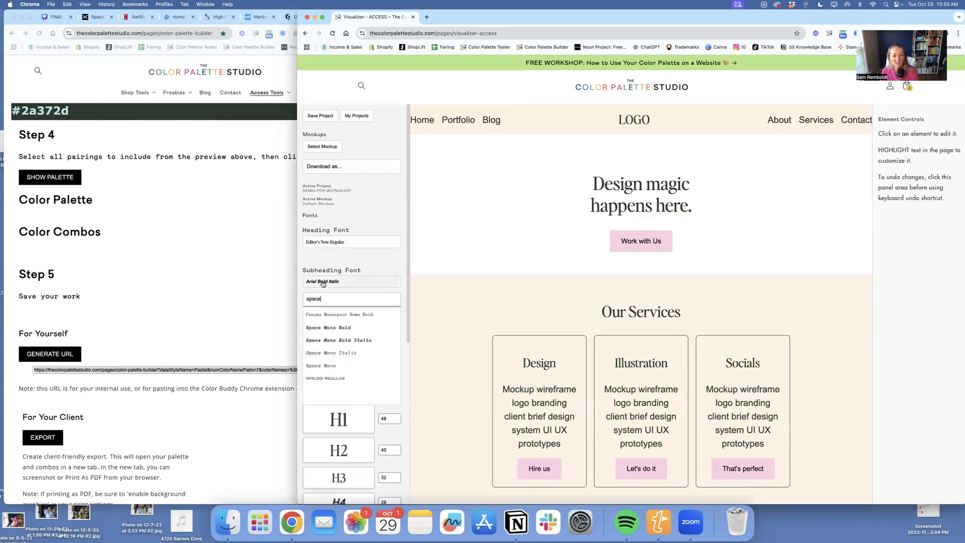
{"action": "left_click", "coordinate": [348, 328]}
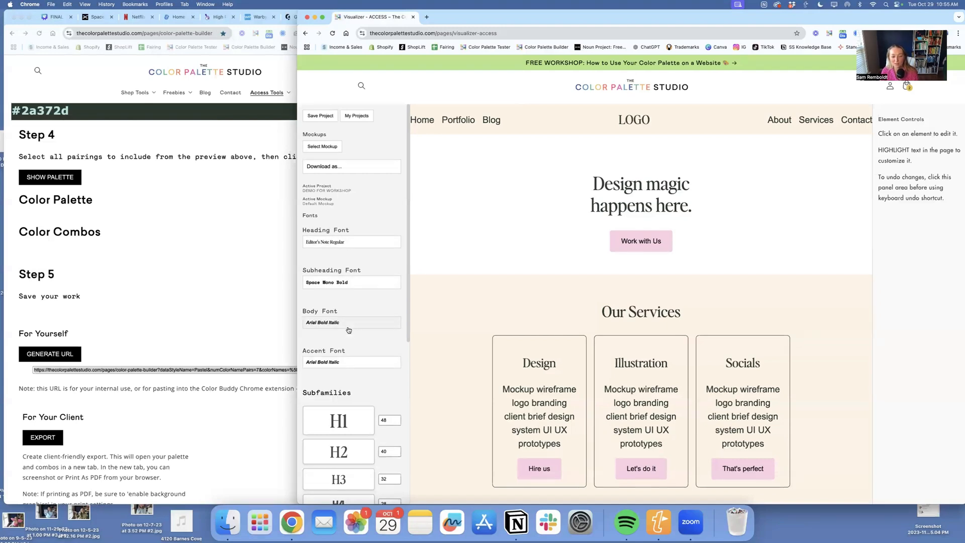
- Search the body fonts and set the body font to Apercu Pro Medium
{"action": "left_click", "coordinate": [352, 323]}
{"action": "type", "text": "aped"}
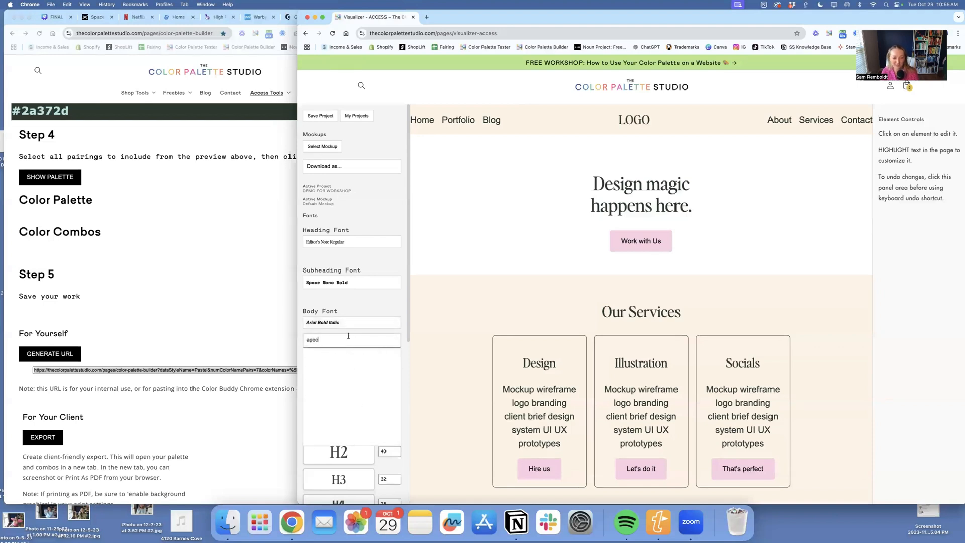
{"action": "left_click", "coordinate": [360, 391]}
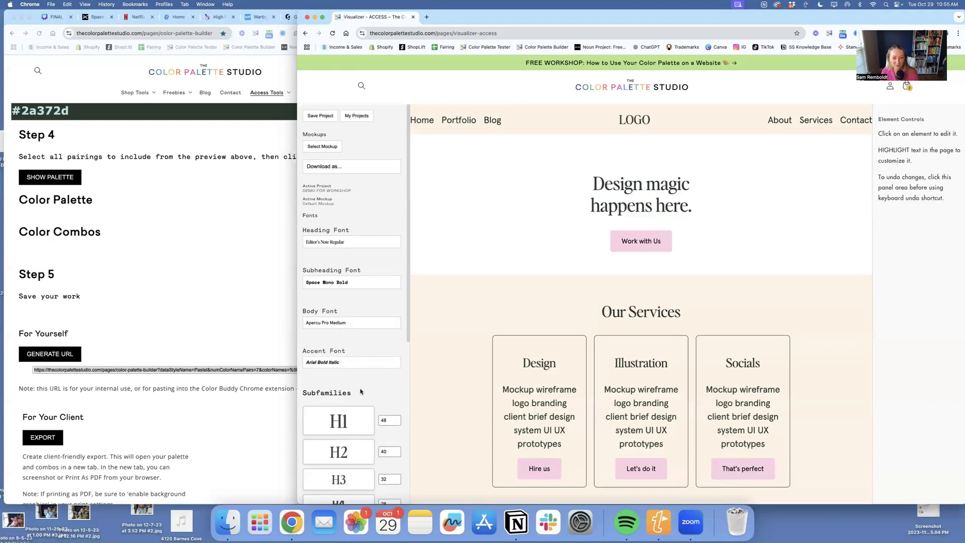
- Search the accent fonts for "lumin" and set the accent font to Luminaire Script Regular
{"action": "left_click", "coordinate": [336, 364]}
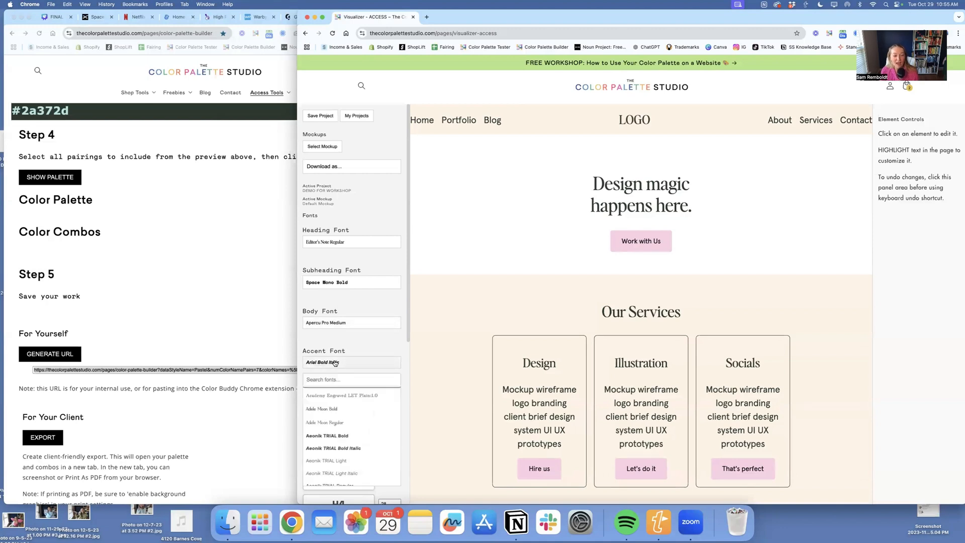
{"action": "type", "text": "lu"}
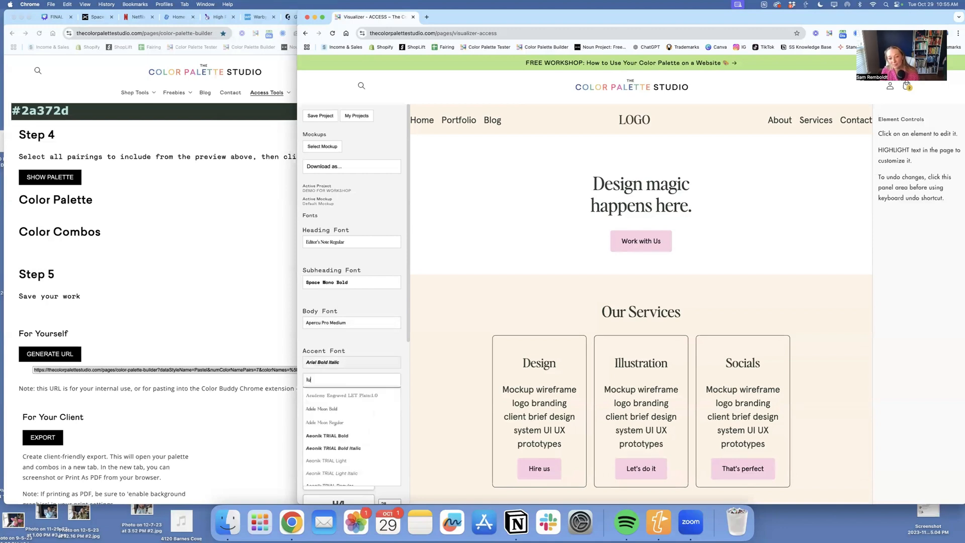
{"action": "type", "text": "min"}
{"action": "left_click", "coordinate": [332, 394]}
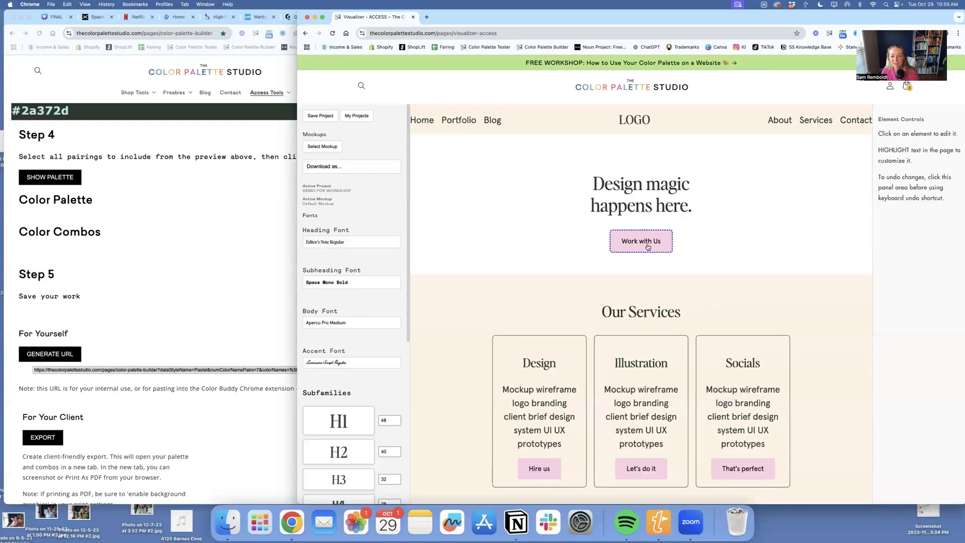
{"action": "scroll", "coordinate": [648, 247], "scroll_direction": "down", "scroll_amount": 11}
{"action": "scroll", "coordinate": [648, 247], "scroll_direction": "up", "scroll_amount": 11}
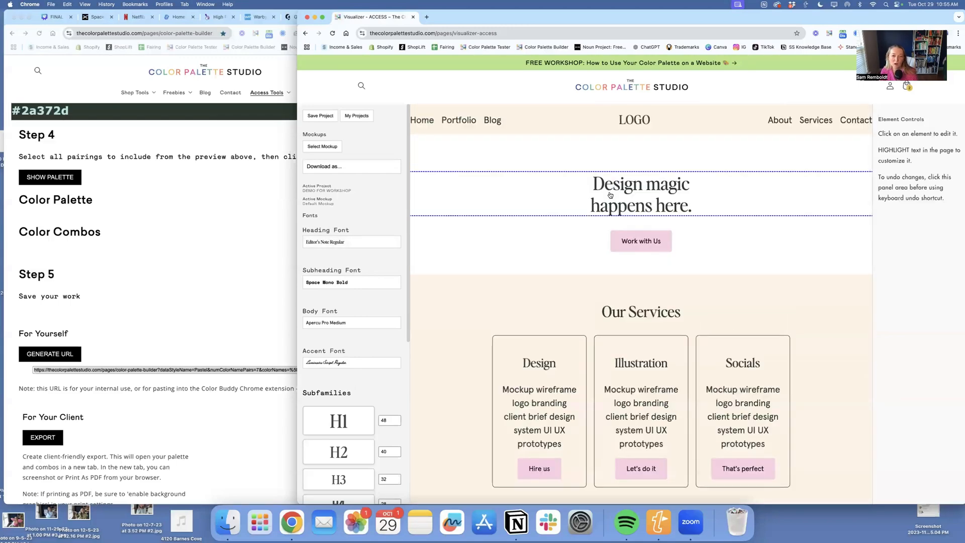
- Search the heading fonts for "roslin" and change the heading font to Roslindale Deck Narrow Medium
{"action": "left_click", "coordinate": [321, 243]}
{"action": "type", "text": "editor"}
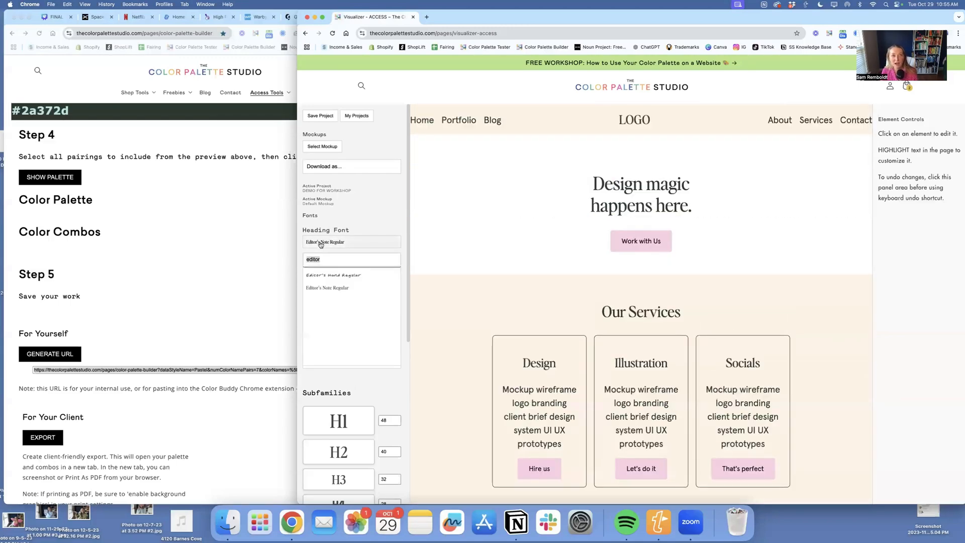
{"action": "key", "text": "BackSpace"}
{"action": "type", "text": "ne"}
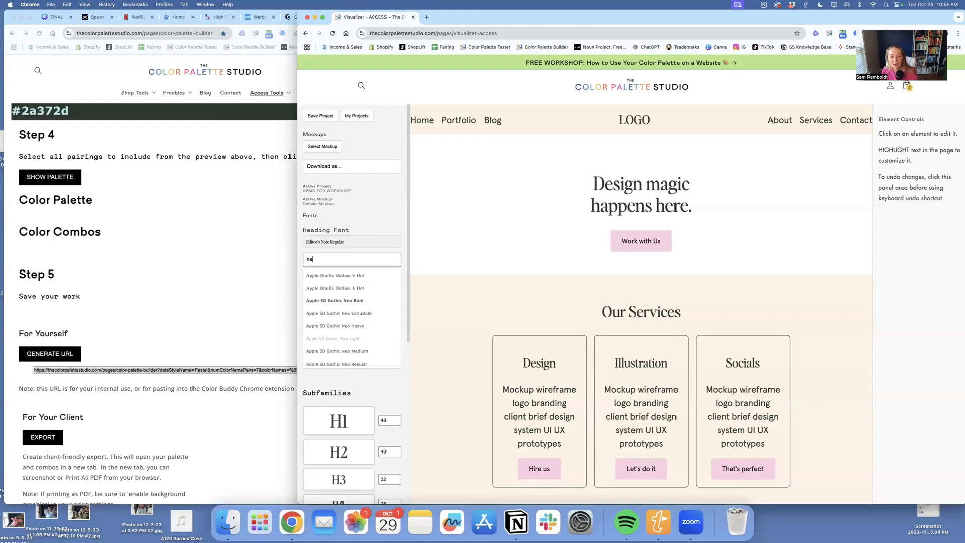
{"action": "key", "text": "BackSpace"}
{"action": "type", "text": "rosli"}
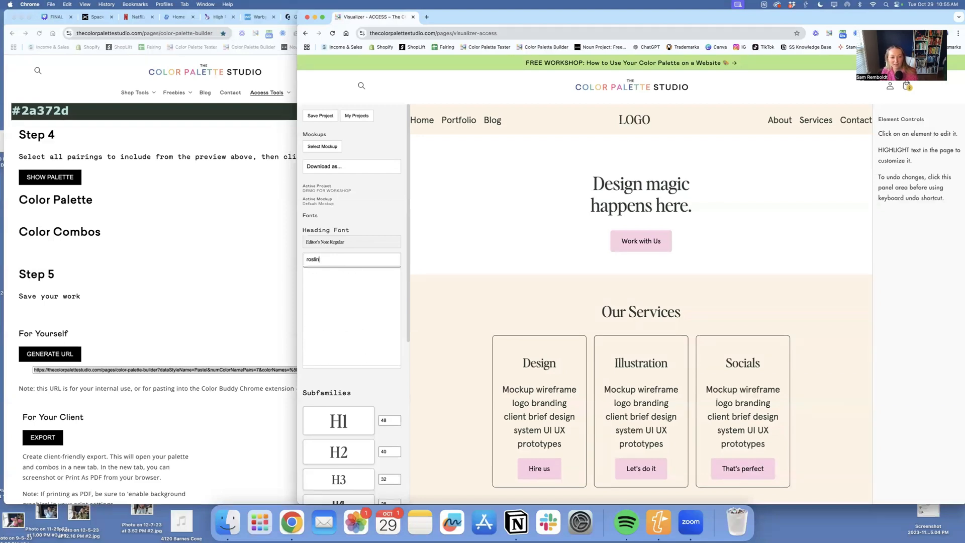
{"action": "left_click", "coordinate": [358, 317]}
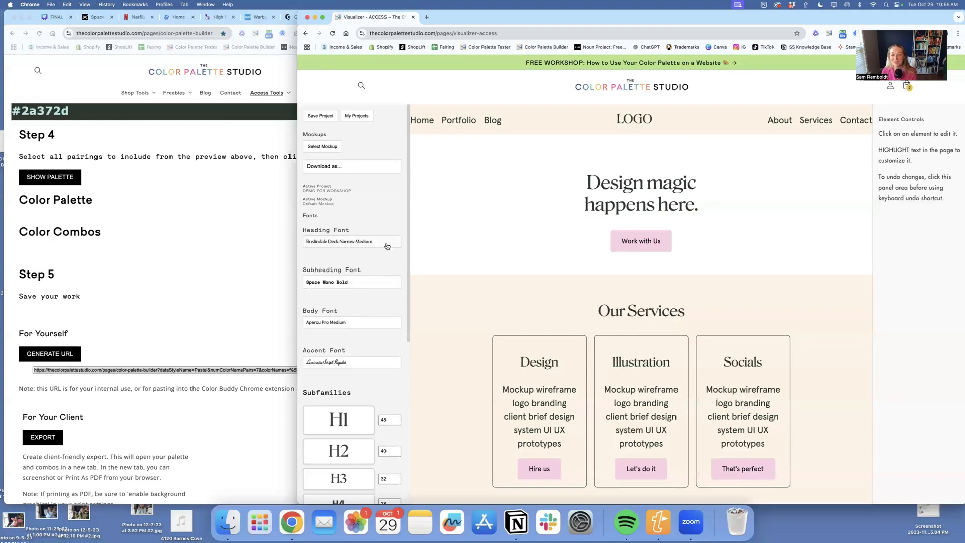
- Increase the H1 font size to 58 and the H2 font size to 50
{"action": "scroll", "coordinate": [364, 339], "scroll_direction": "down", "scroll_amount": 5}
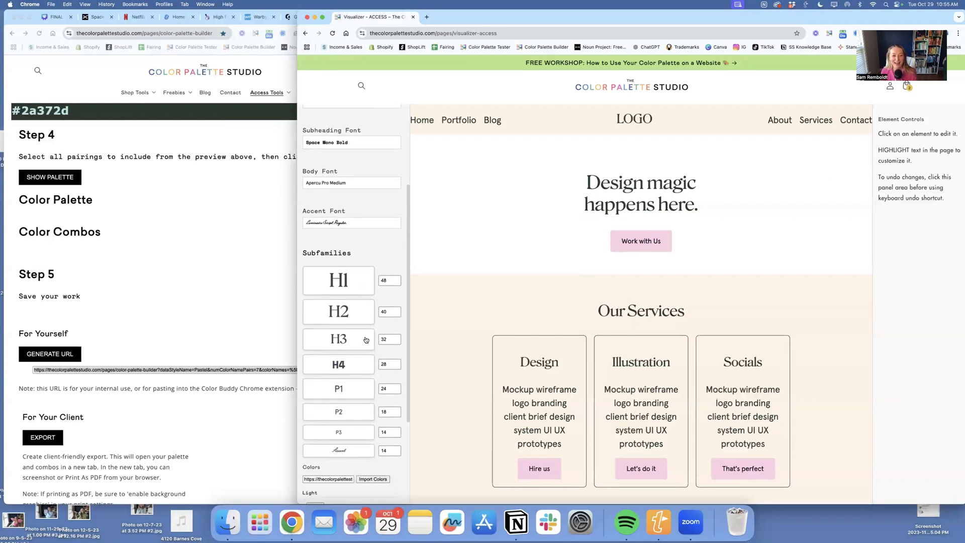
{"action": "left_click", "coordinate": [396, 280]}
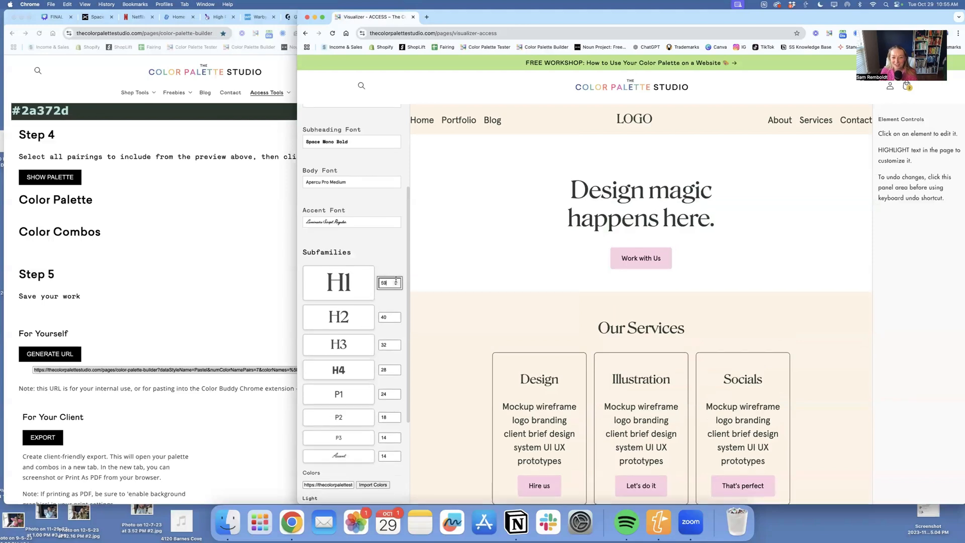
{"action": "left_click", "coordinate": [396, 315]}
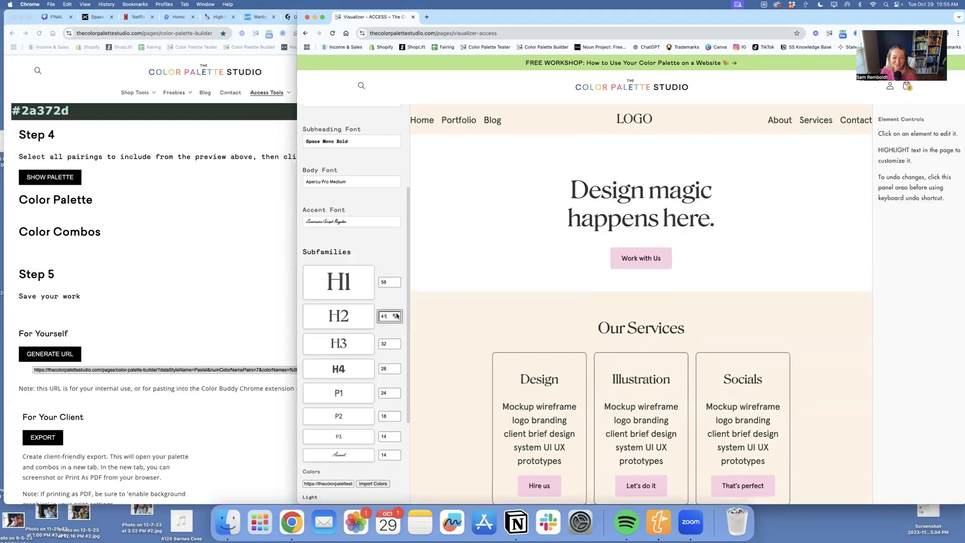
{"action": "scroll", "coordinate": [467, 332], "scroll_direction": "down", "scroll_amount": 10}
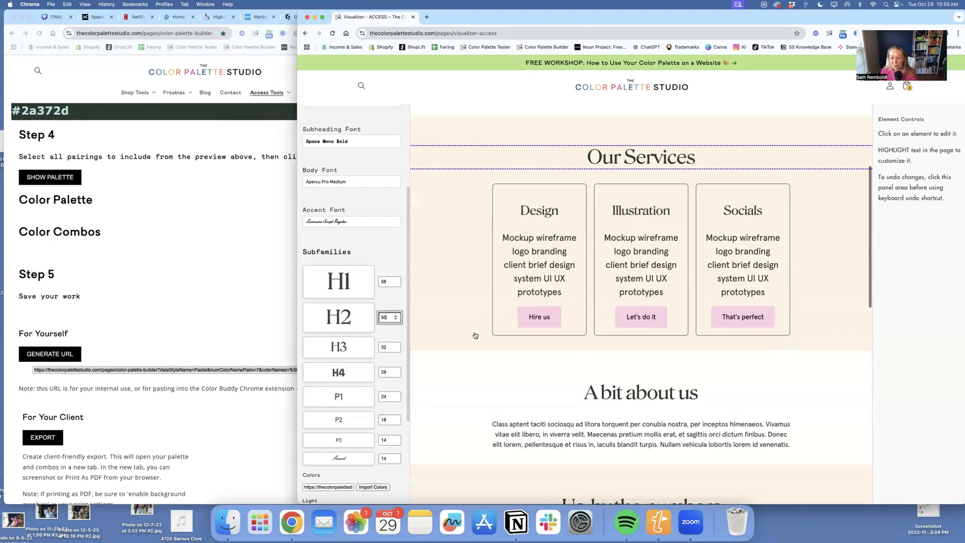
{"action": "scroll", "coordinate": [475, 333], "scroll_direction": "up", "scroll_amount": 6}
{"action": "scroll", "coordinate": [475, 335], "scroll_direction": "up", "scroll_amount": 5}
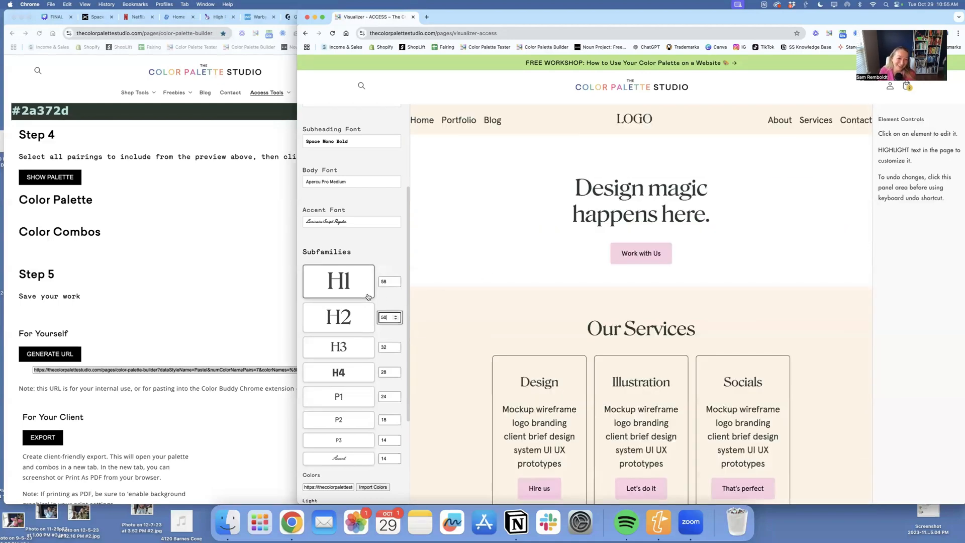
- Set the H4 style's line height to 1.1 and its text case to Uppercase, and save the settings
{"action": "scroll", "coordinate": [344, 322], "scroll_direction": "down", "scroll_amount": 3}
{"action": "left_click", "coordinate": [342, 308]}
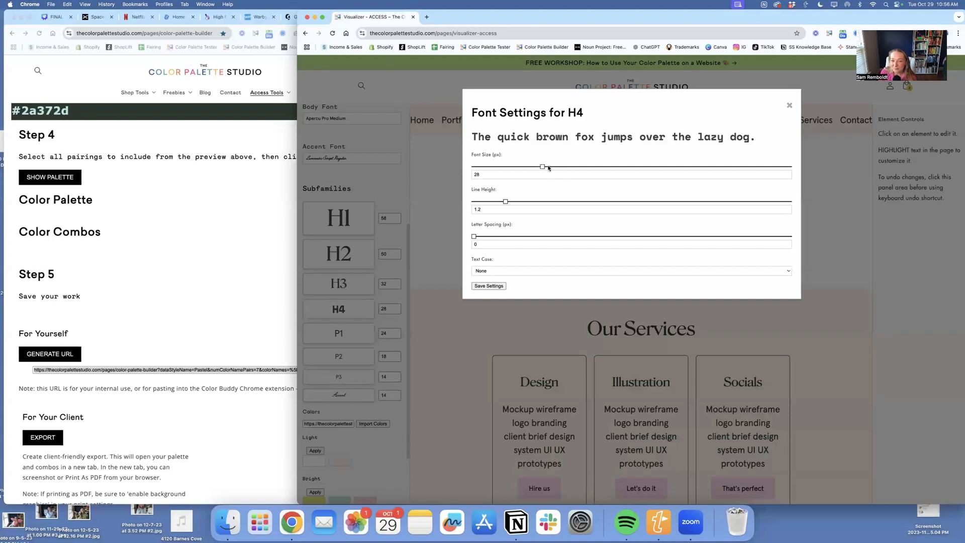
{"action": "left_click_drag", "start_coordinate": [505, 201], "coordinate": [474, 235]}
{"action": "left_click", "coordinate": [529, 269]}
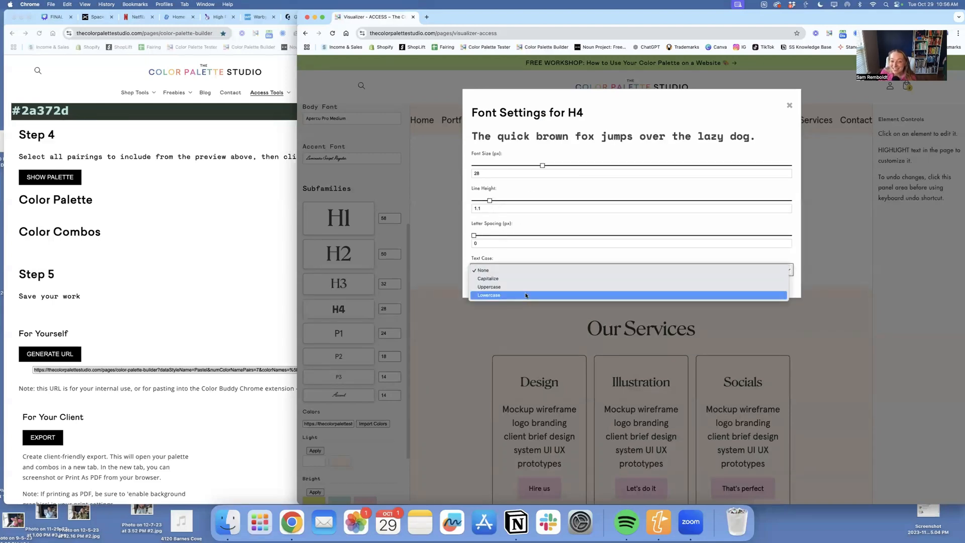
{"action": "left_click", "coordinate": [524, 287]}
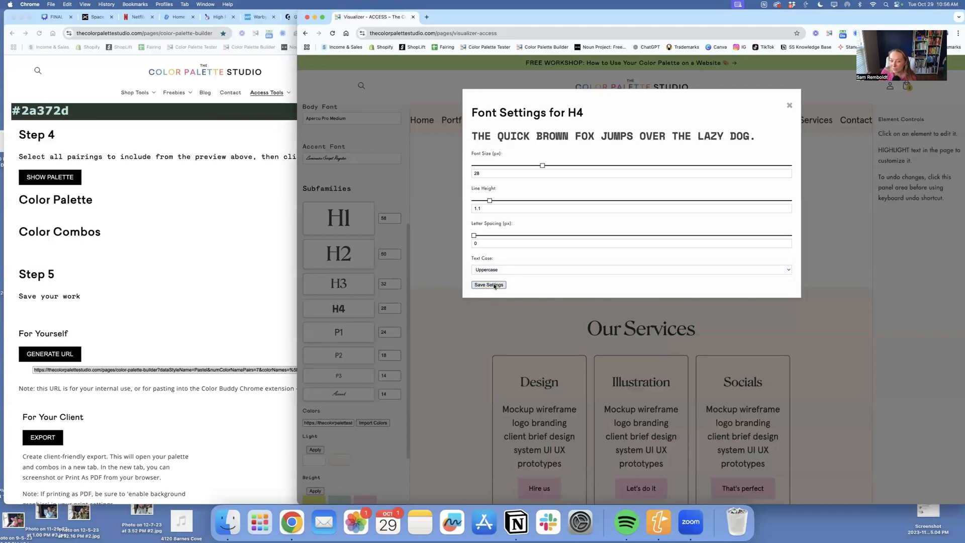
{"action": "left_click", "coordinate": [495, 285]}
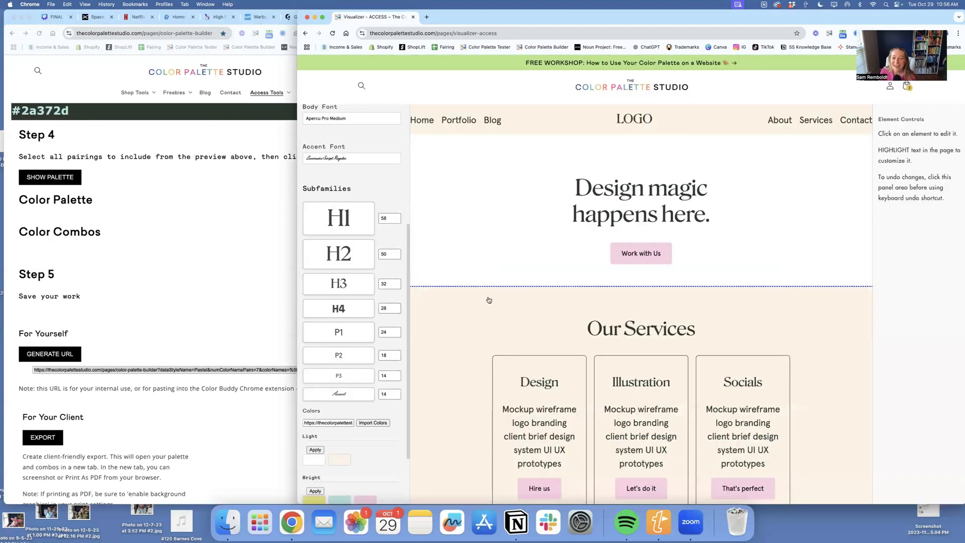
{"action": "scroll", "coordinate": [488, 301], "scroll_direction": "down", "scroll_amount": 5}
{"action": "scroll", "coordinate": [488, 300], "scroll_direction": "up", "scroll_amount": 5}
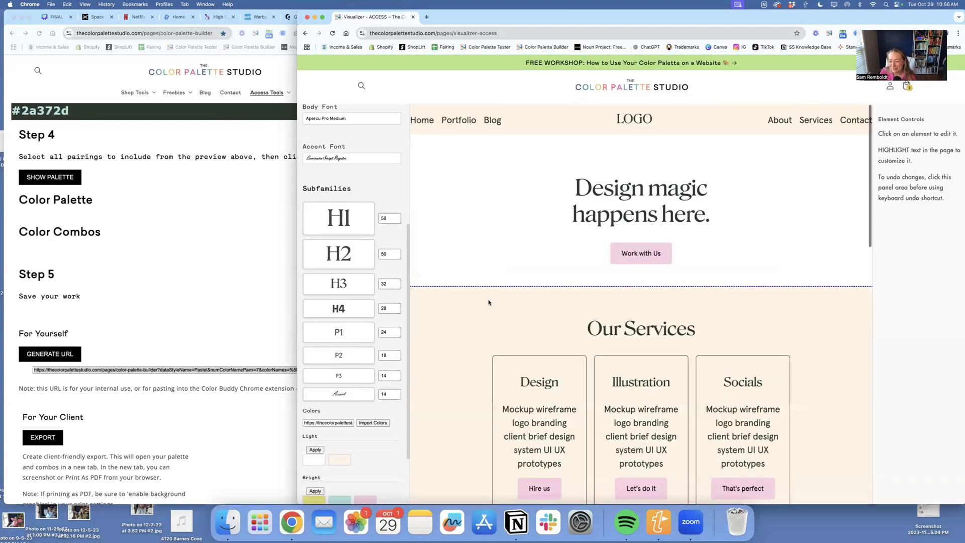
- Replace the header's LOGO text with the image Logo- Dark.png from the Demo Brand Visualizer folder inside Dropbox's Color Palette Studio folder
{"action": "left_click", "coordinate": [644, 122]}
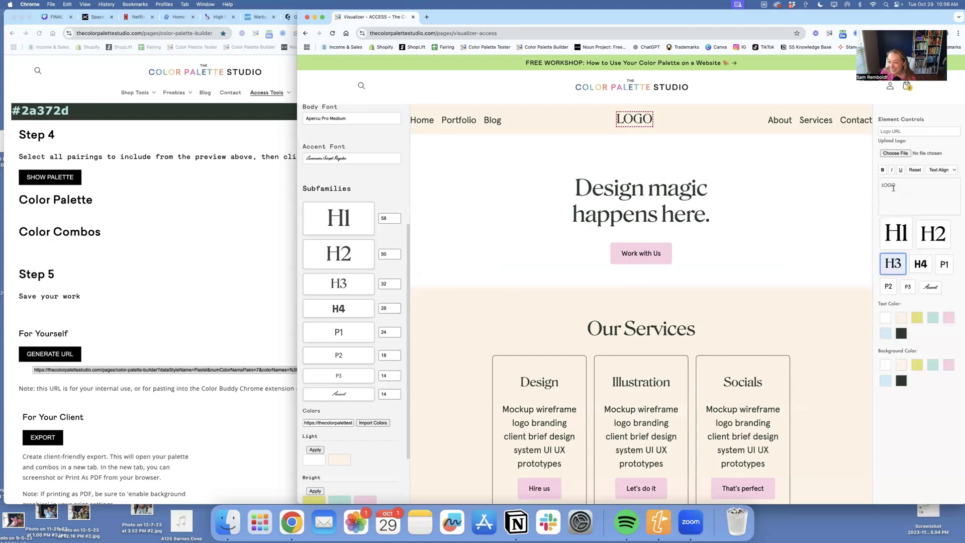
{"action": "left_click", "coordinate": [904, 155]}
{"action": "left_click", "coordinate": [511, 187]}
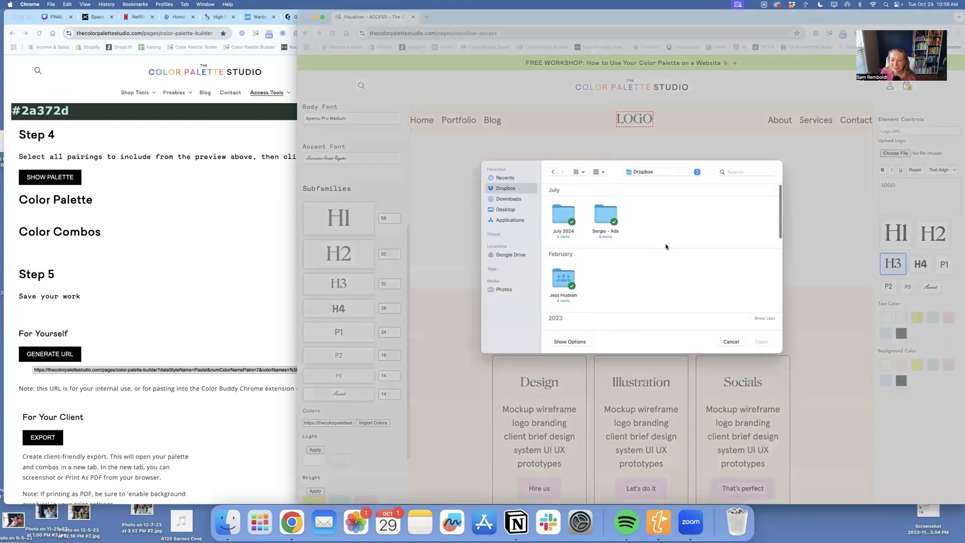
{"action": "scroll", "coordinate": [660, 256], "scroll_direction": "down", "scroll_amount": 1}
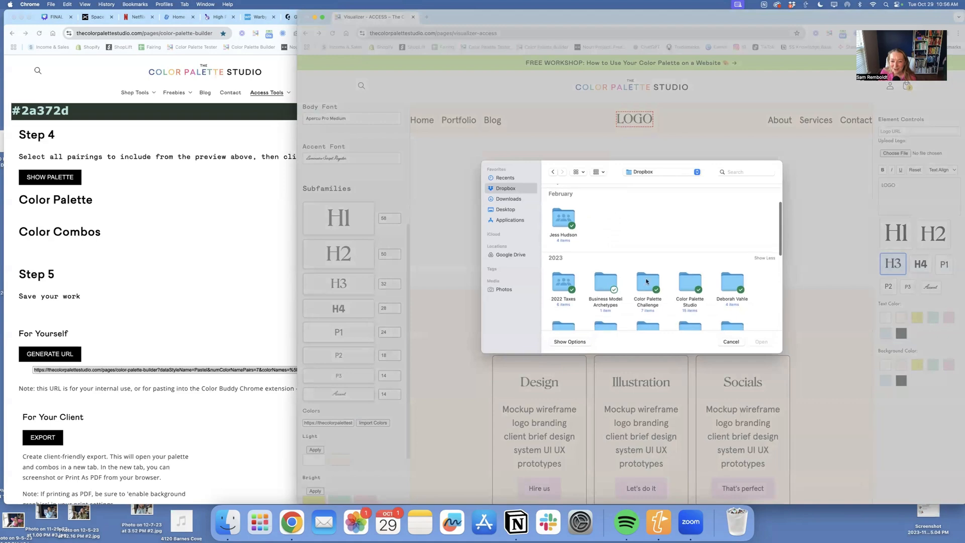
{"action": "double_click", "coordinate": [686, 280]}
{"action": "double_click", "coordinate": [563, 218]}
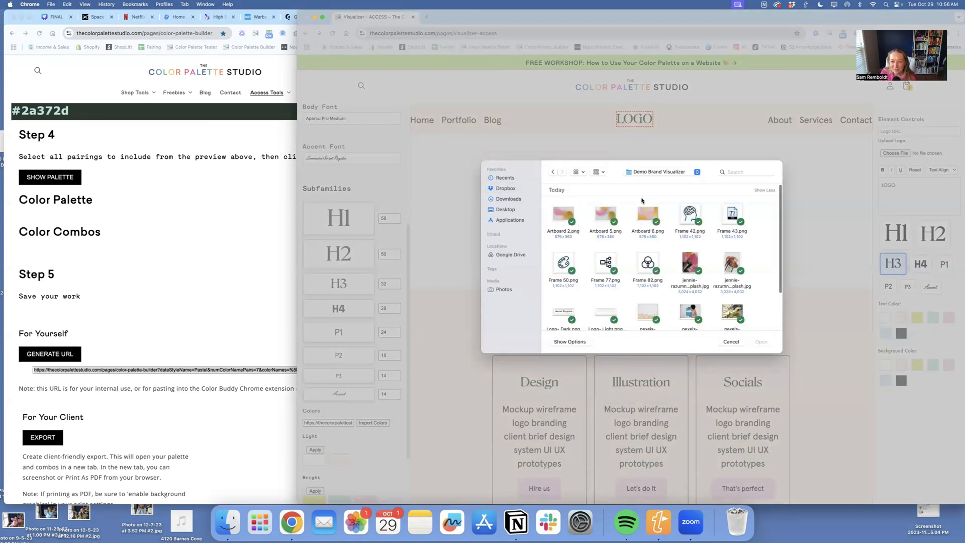
{"action": "scroll", "coordinate": [698, 280], "scroll_direction": "down", "scroll_amount": 1}
{"action": "left_click", "coordinate": [564, 274]}
{"action": "left_click", "coordinate": [761, 342]}
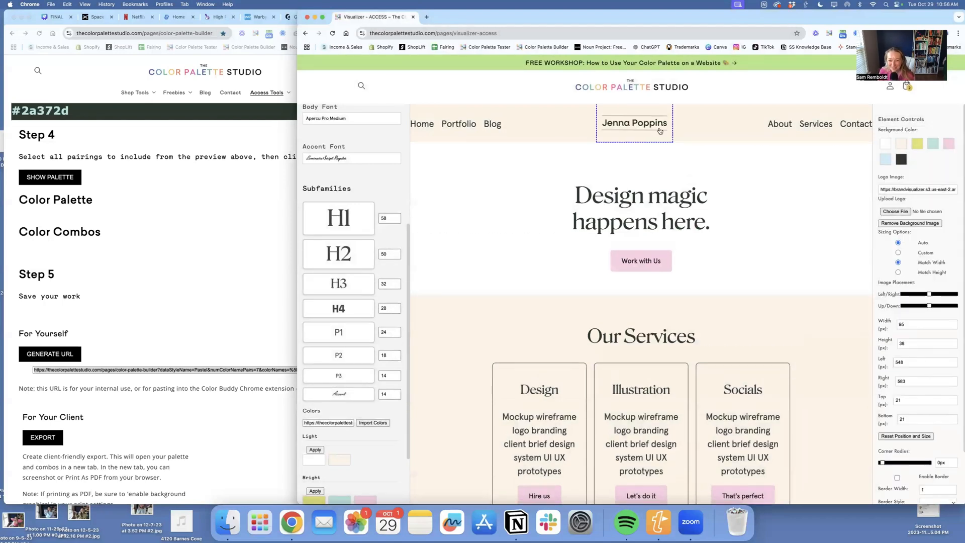
- Try the yellow and mint palette colors as the header bar's background
{"action": "left_click", "coordinate": [750, 113]}
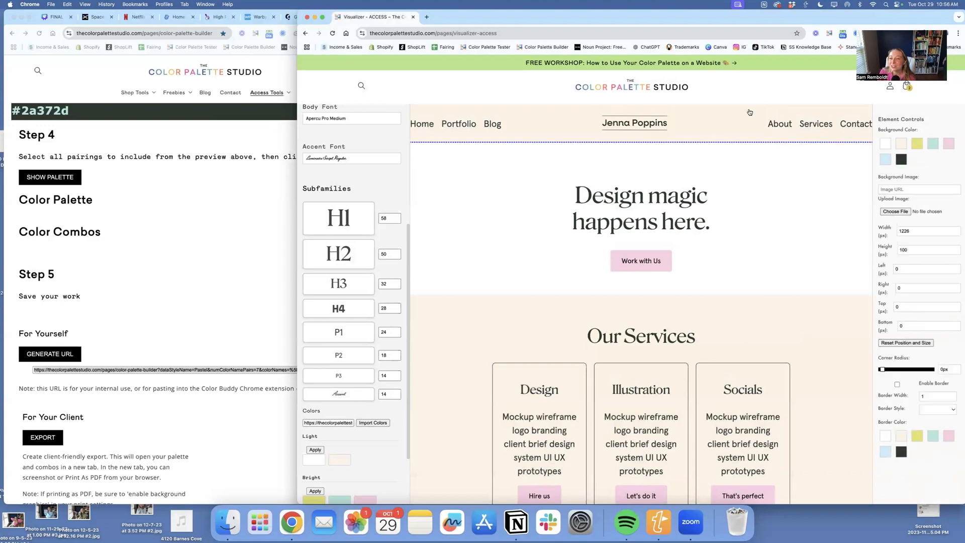
{"action": "left_click", "coordinate": [923, 147]}
{"action": "left_click", "coordinate": [933, 144]}
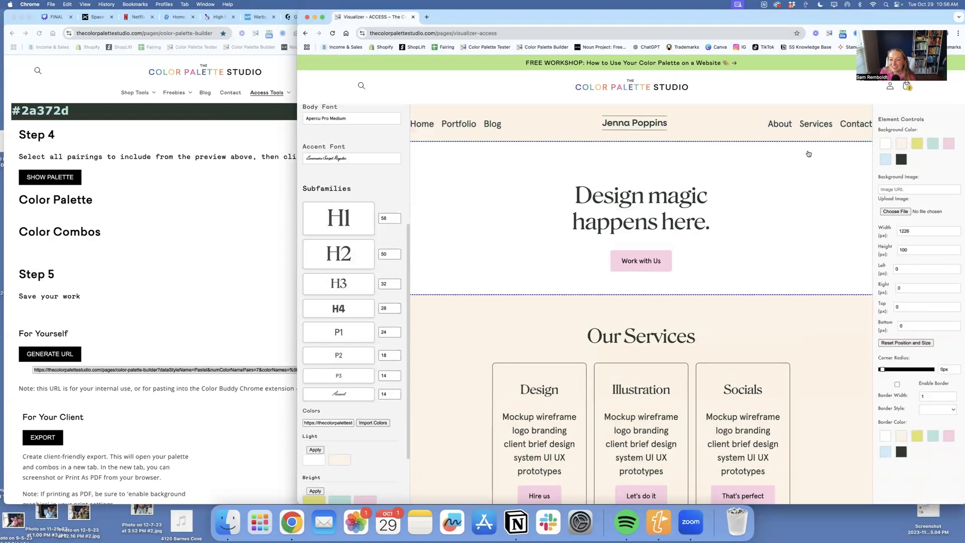
- Try pink, cream and yellow backgrounds on the "Design magic happens here." hero section and settle on light blue
{"action": "left_click", "coordinate": [884, 161]}
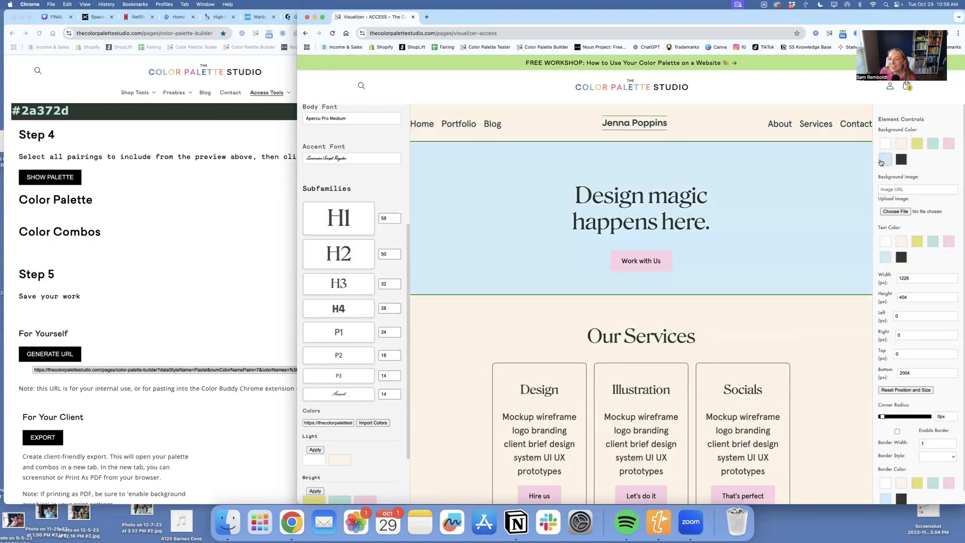
{"action": "left_click", "coordinate": [949, 145]}
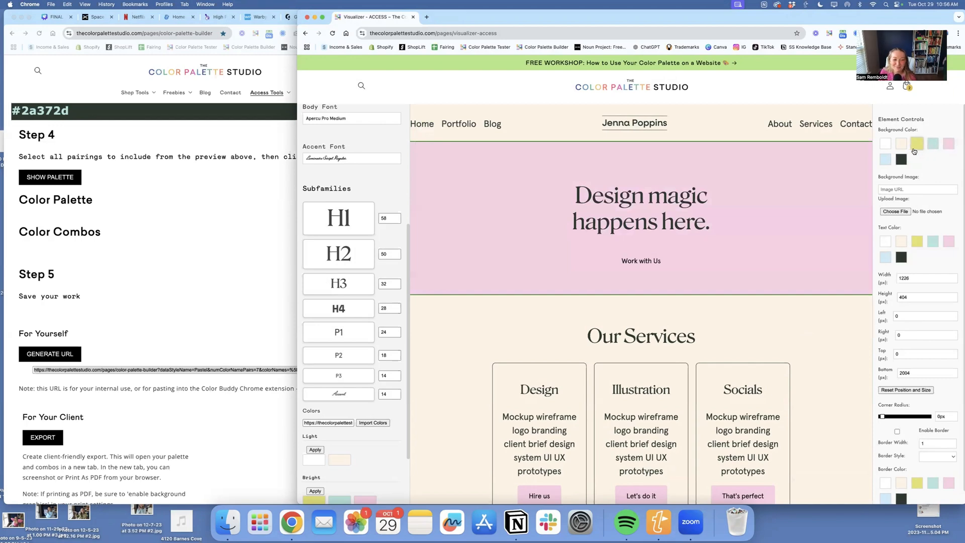
{"action": "left_click", "coordinate": [901, 145]}
{"action": "left_click", "coordinate": [917, 145]}
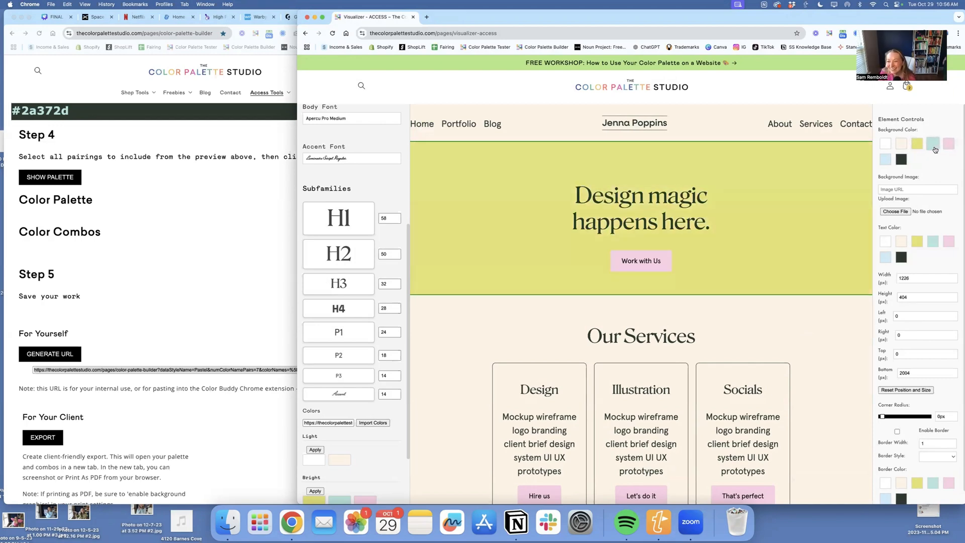
{"action": "left_click", "coordinate": [886, 159]}
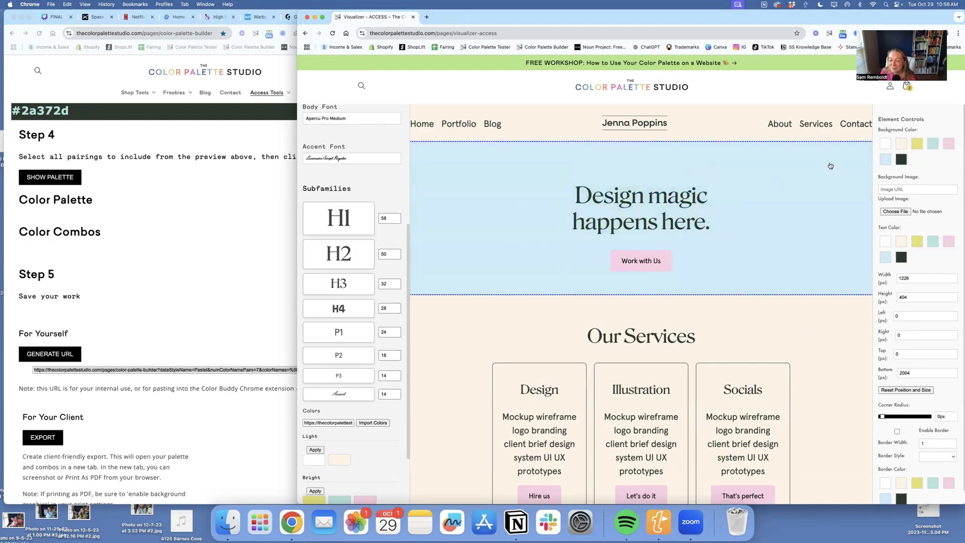
{"action": "left_click", "coordinate": [916, 146]}
{"action": "left_click", "coordinate": [885, 160]}
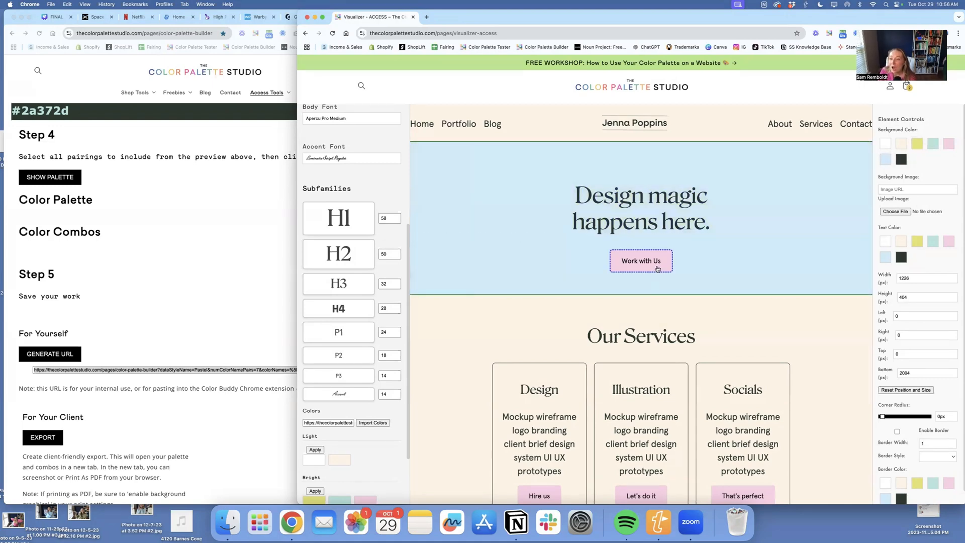
- Set the Work with Us button's shape to Oval, with the style applied to all buttons
{"action": "left_click", "coordinate": [655, 264]}
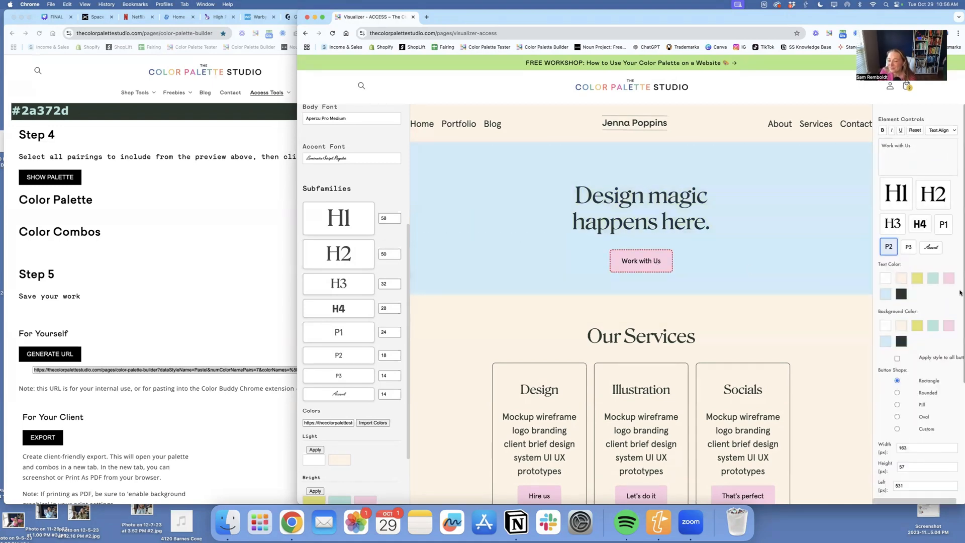
{"action": "scroll", "coordinate": [939, 314], "scroll_direction": "down", "scroll_amount": 2}
{"action": "left_click", "coordinate": [930, 311]}
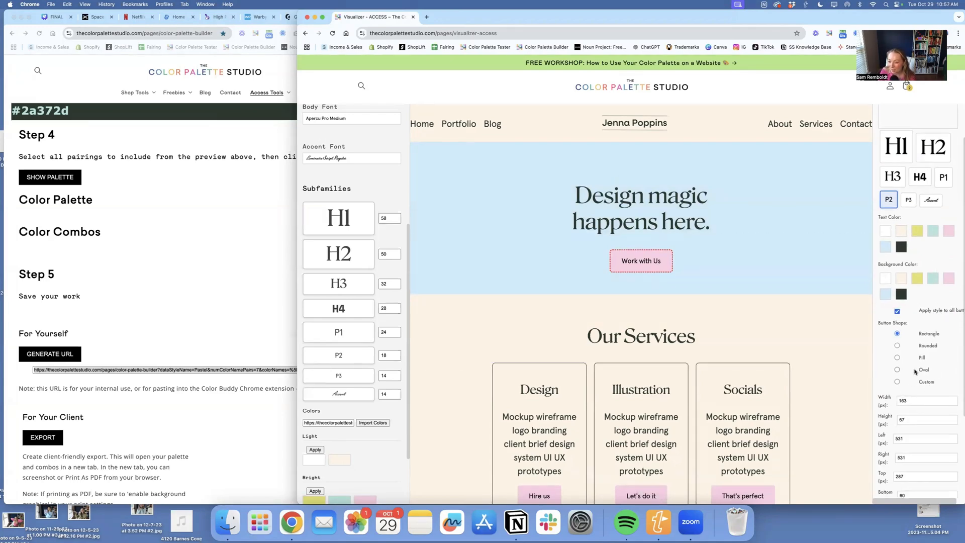
{"action": "left_click", "coordinate": [898, 358]}
{"action": "left_click", "coordinate": [926, 374]}
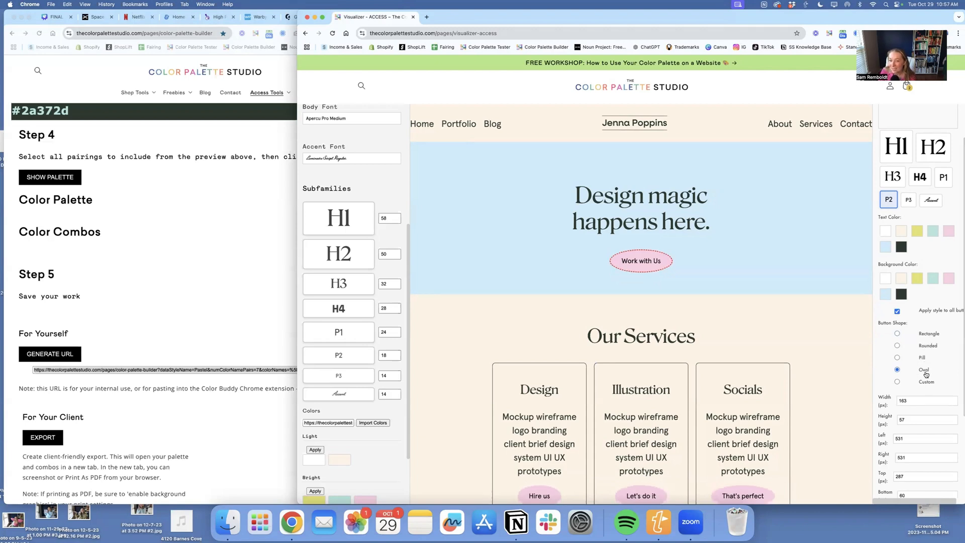
- Enable a 1 px solid border on the buttons and make the Work with Us button's background white
{"action": "scroll", "coordinate": [919, 405], "scroll_direction": "down", "scroll_amount": 5}
{"action": "left_click", "coordinate": [919, 411]}
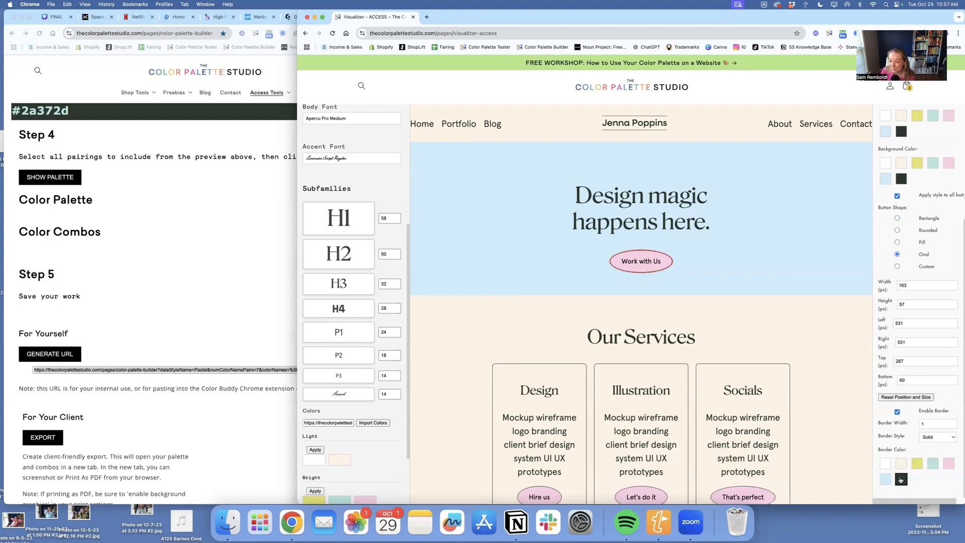
{"action": "scroll", "coordinate": [930, 228], "scroll_direction": "up", "scroll_amount": 3}
{"action": "left_click", "coordinate": [889, 225]}
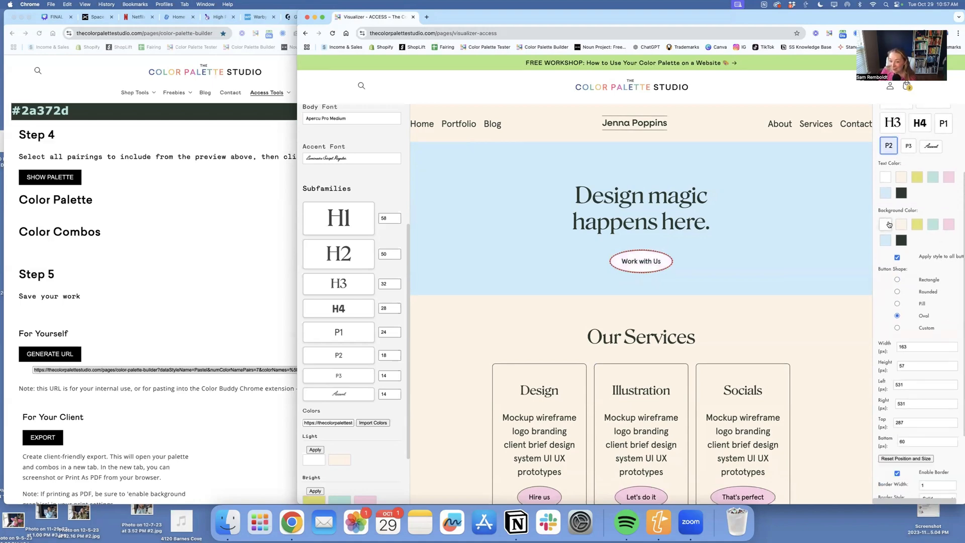
- Try the P1 text style on the Work with Us button and settle on P3
{"action": "scroll", "coordinate": [905, 211], "scroll_direction": "up", "scroll_amount": 2}
{"action": "left_click", "coordinate": [945, 172]}
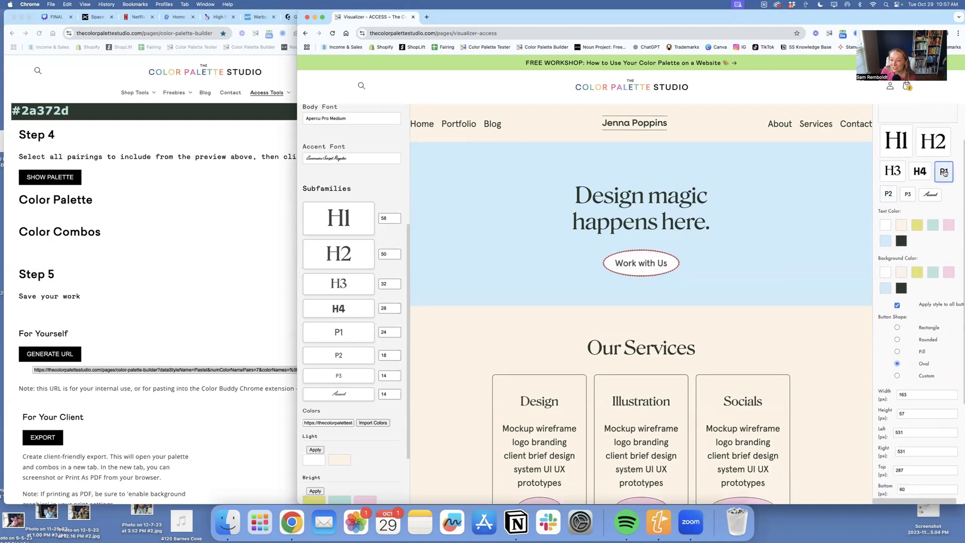
{"action": "left_click", "coordinate": [909, 194]}
- Color only the word "magic" white in the hero heading
{"action": "left_click", "coordinate": [626, 196]}
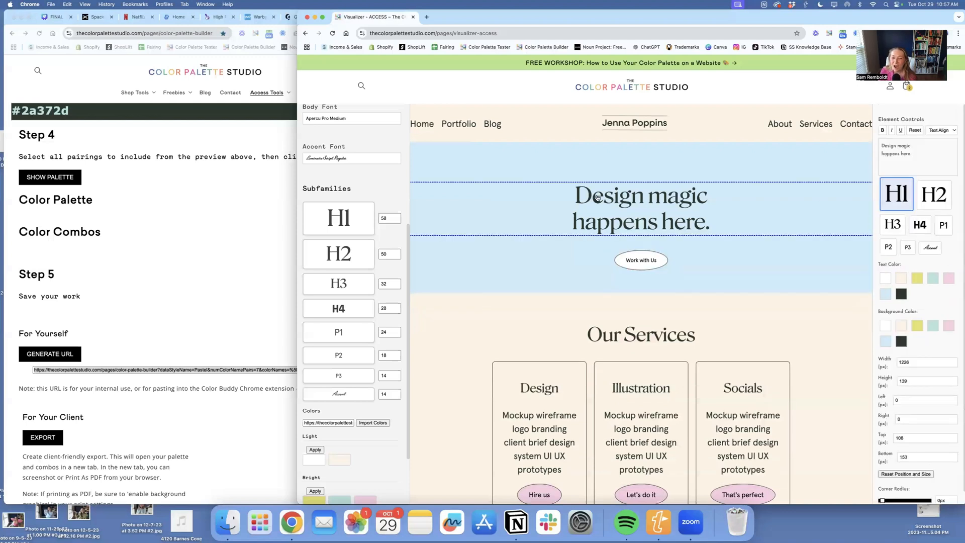
{"action": "double_click", "coordinate": [674, 202]}
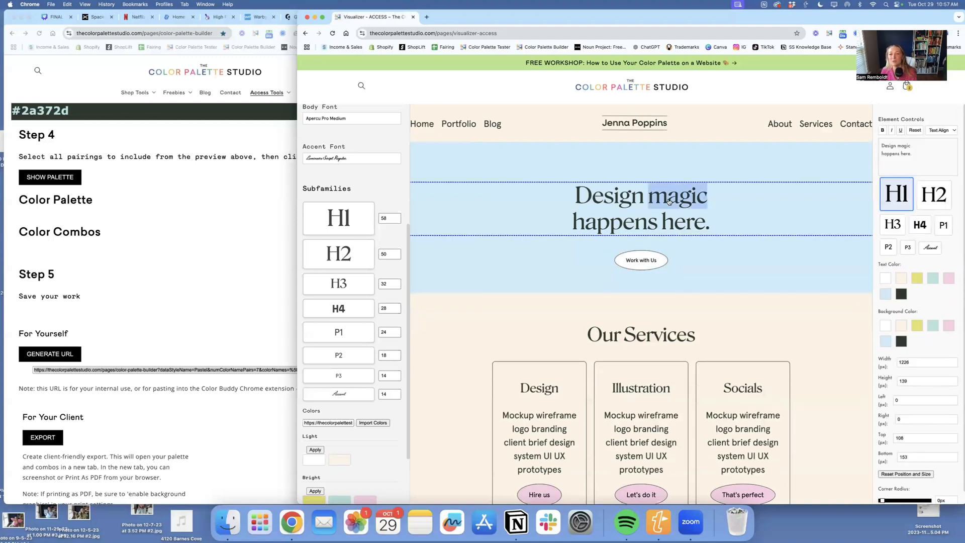
{"action": "left_click", "coordinate": [886, 278]}
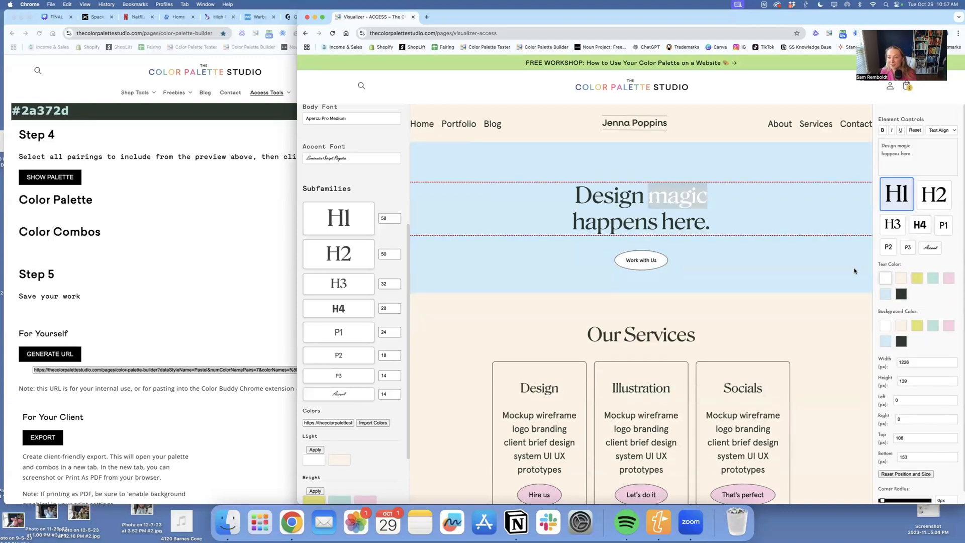
{"action": "left_click", "coordinate": [778, 263]}
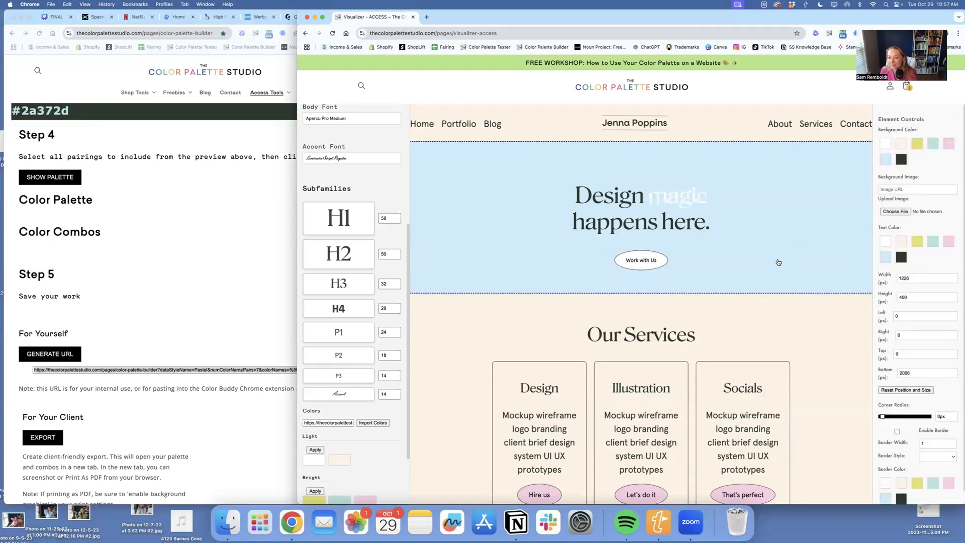
- Try italicizing the word "happens" in the hero heading
{"action": "left_click", "coordinate": [634, 202]}
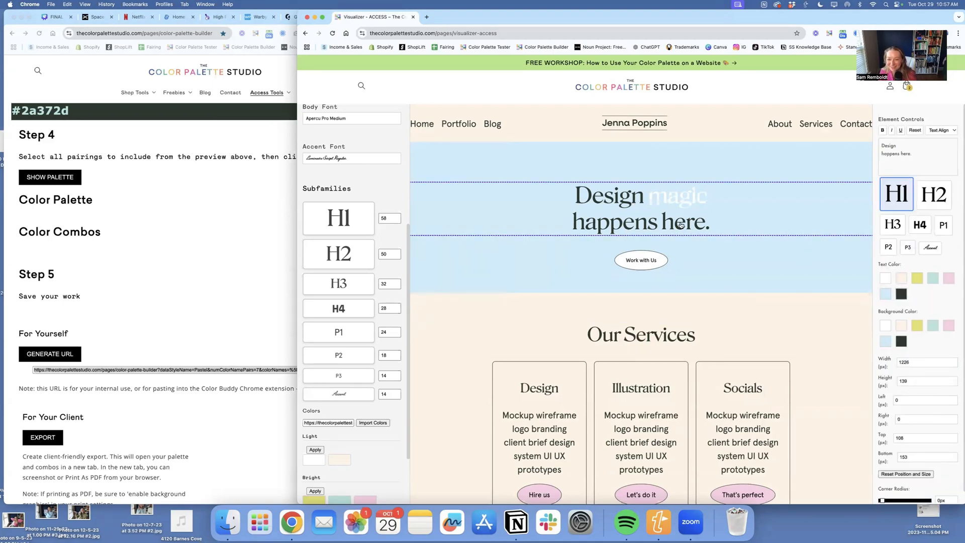
{"action": "double_click", "coordinate": [639, 216]}
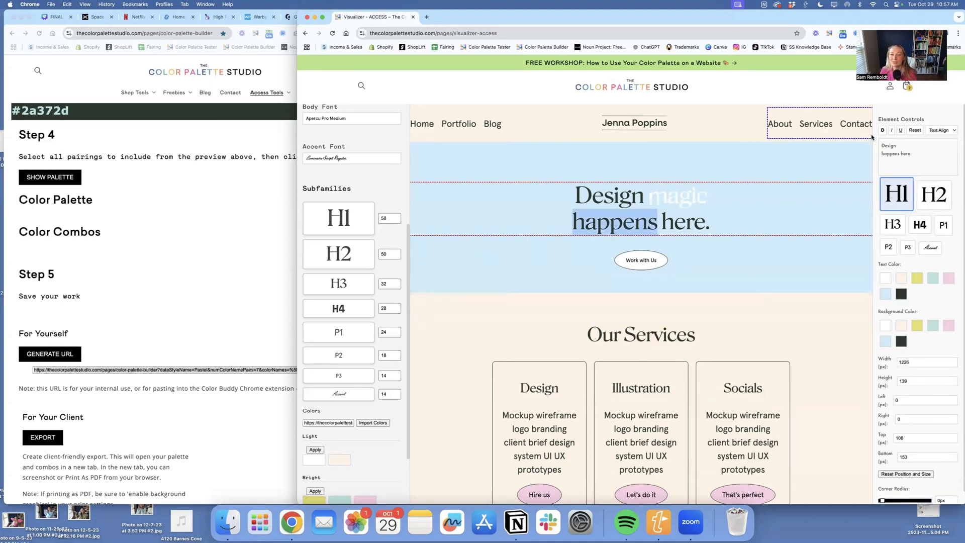
{"action": "left_click", "coordinate": [891, 130]}
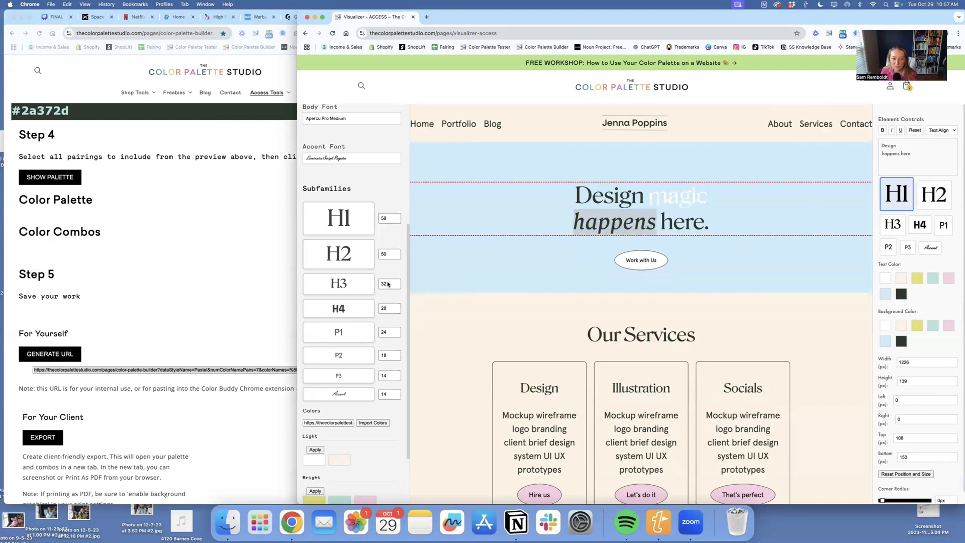
- Set the Accent subfamily's font size to 60
{"action": "left_click", "coordinate": [387, 395]}
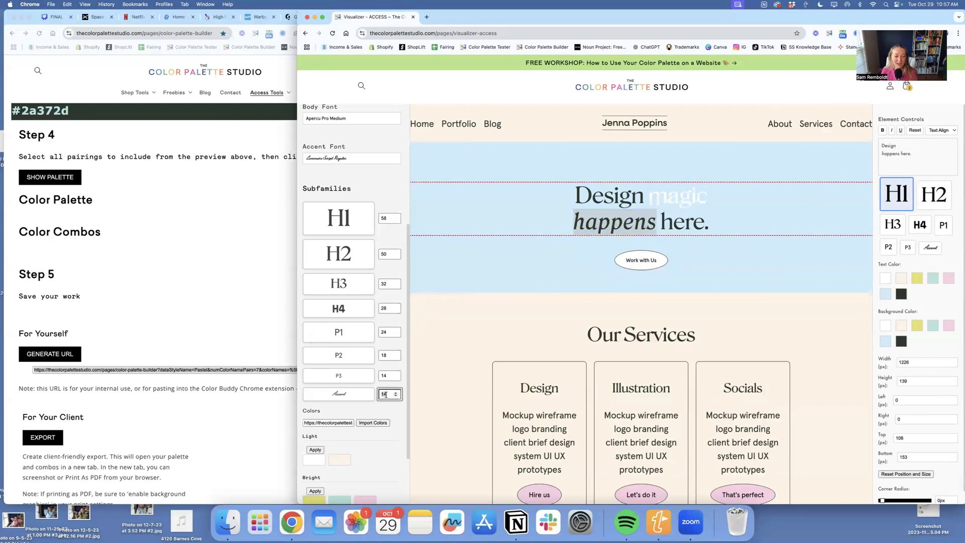
{"action": "key", "text": "BackSpace"}
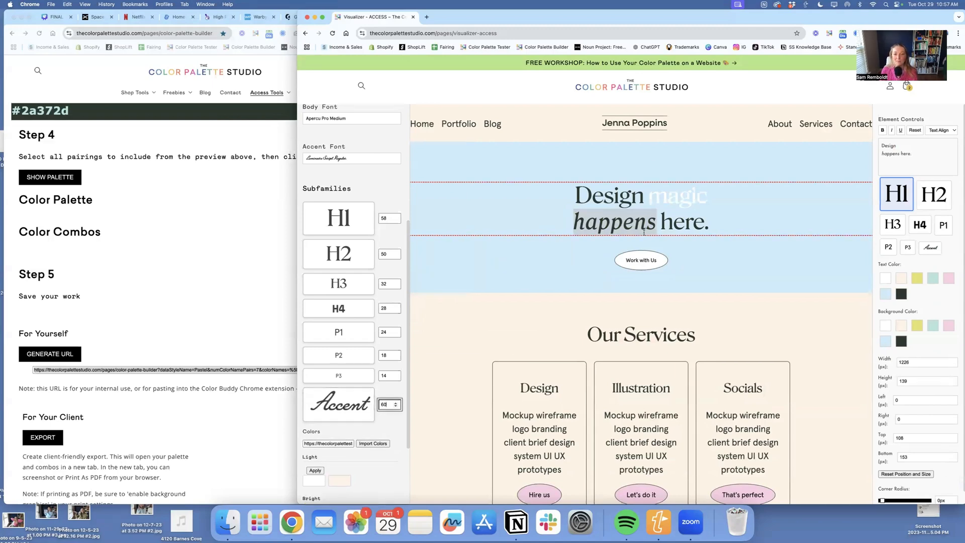
- Remove the italics from "happens", try the Accent style from the heading's text box, and undo that style change
{"action": "left_click", "coordinate": [593, 222]}
{"action": "left_click_drag", "start_coordinate": [911, 155], "coordinate": [883, 143]}
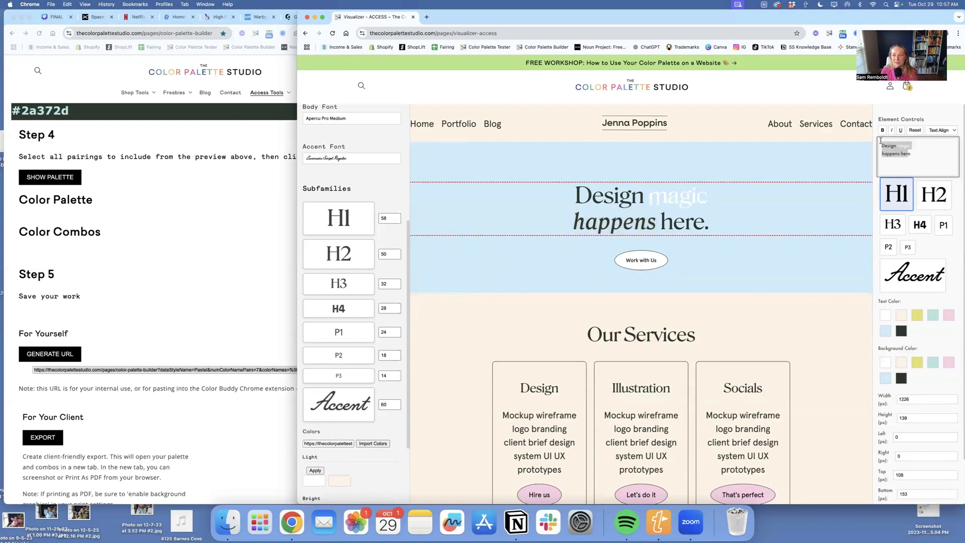
{"action": "left_click", "coordinate": [894, 130]}
{"action": "double_click", "coordinate": [892, 153]}
{"action": "left_click", "coordinate": [930, 279]}
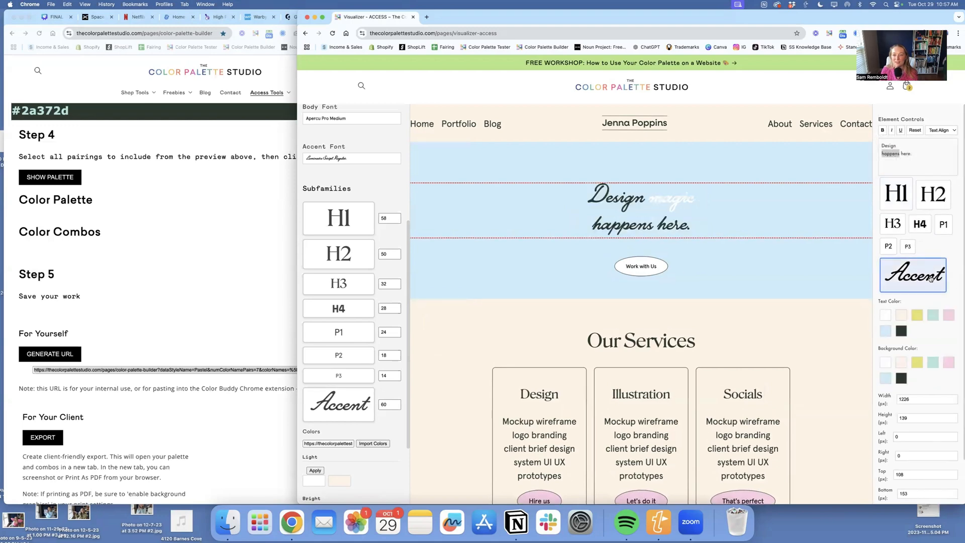
{"action": "key", "text": "super+z"}
- Apply the Accent text style to only the word "happens" in the hero heading
{"action": "double_click", "coordinate": [615, 224]}
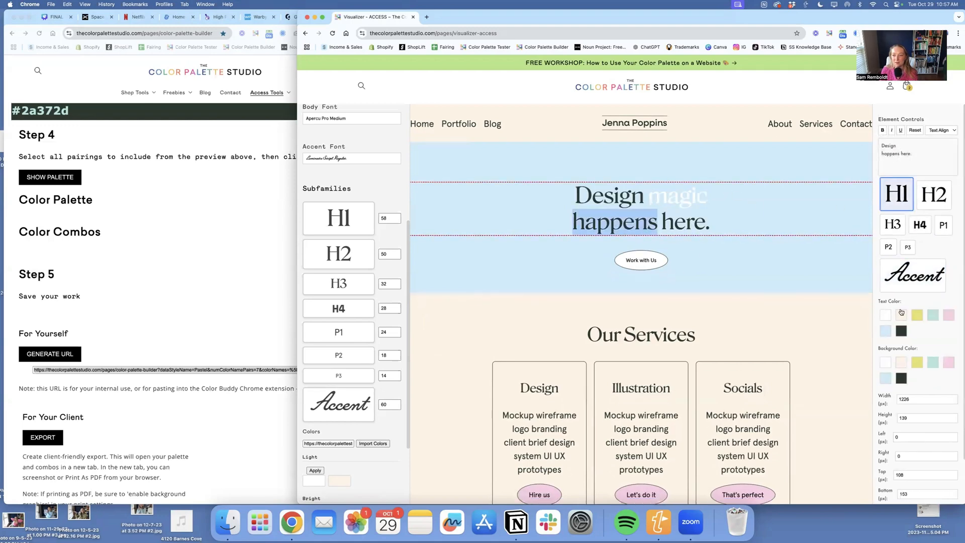
{"action": "left_click", "coordinate": [906, 281]}
{"action": "left_click", "coordinate": [706, 255]}
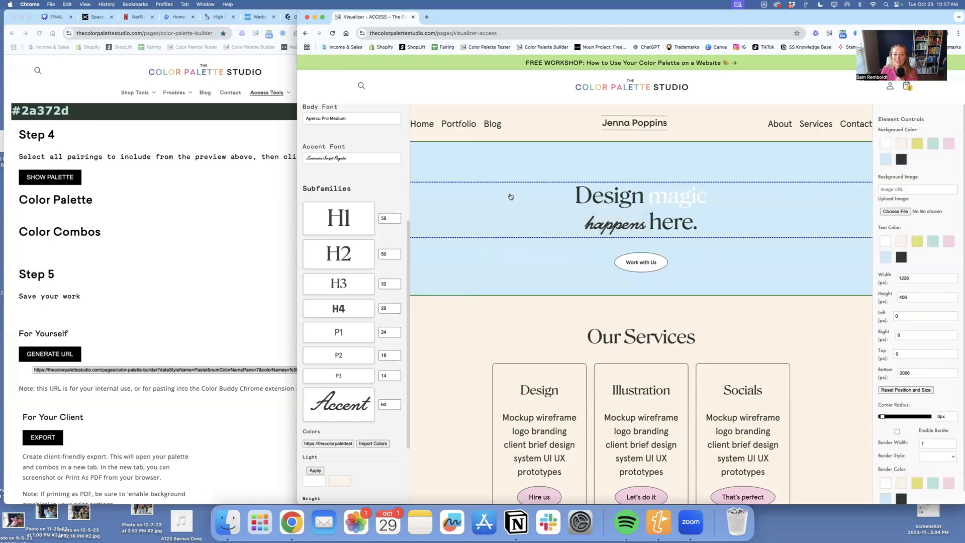
- Change the Accent Font to ED Lavonia Regular
{"action": "scroll", "coordinate": [318, 282], "scroll_direction": "up", "scroll_amount": 3}
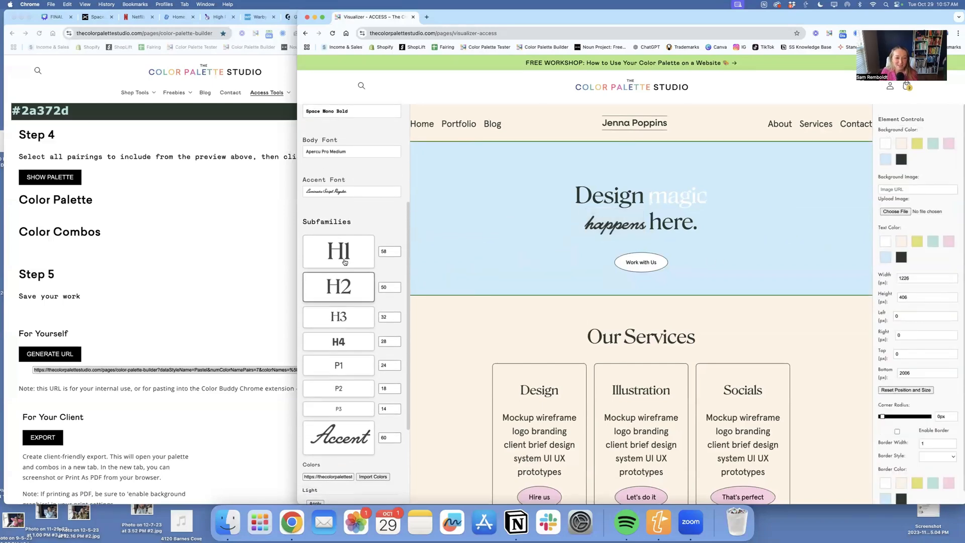
{"action": "left_click", "coordinate": [345, 191]}
{"action": "type", "text": "lumin"}
{"action": "key", "text": "super+a"}
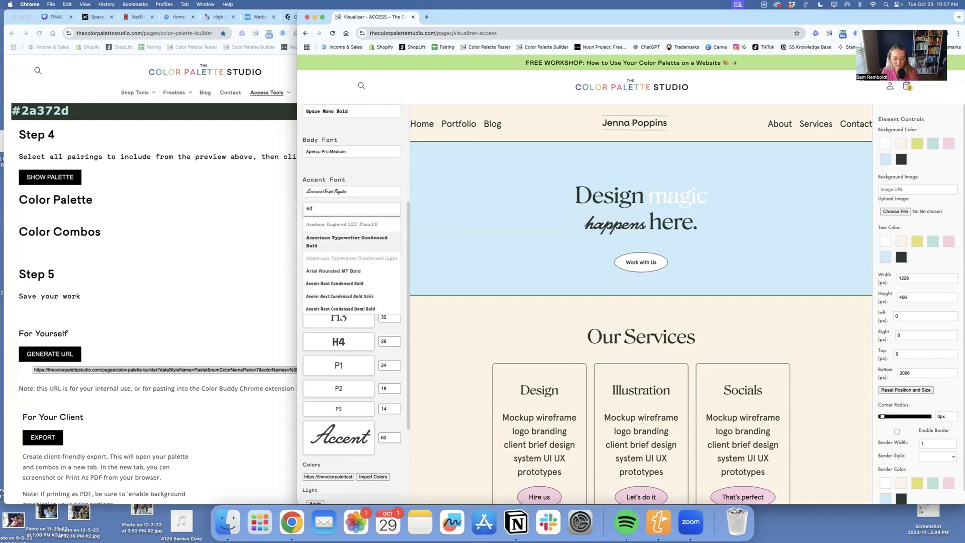
{"action": "type", "text": "ed la"}
{"action": "left_click", "coordinate": [352, 224]}
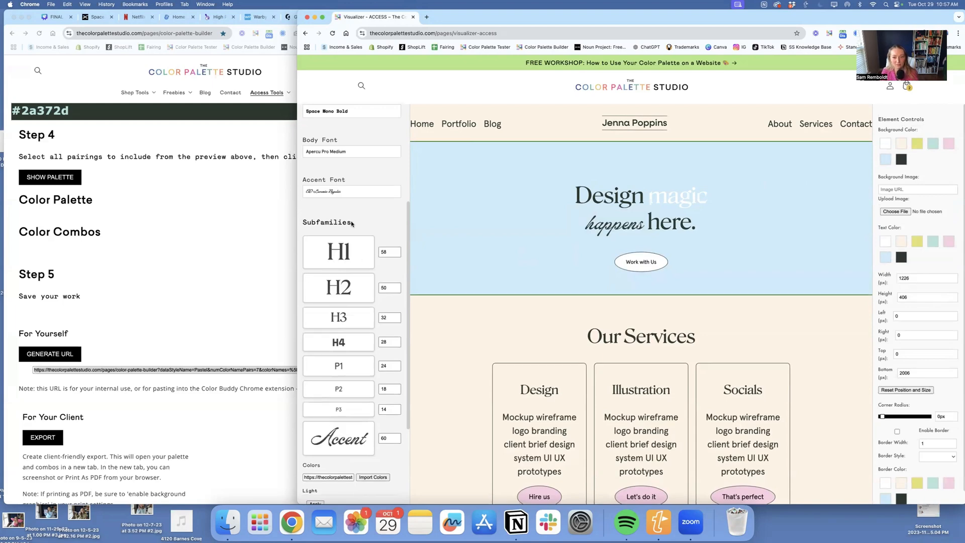
- Increase the Accent subfamily's font size to 86
{"action": "left_click", "coordinate": [397, 437]}
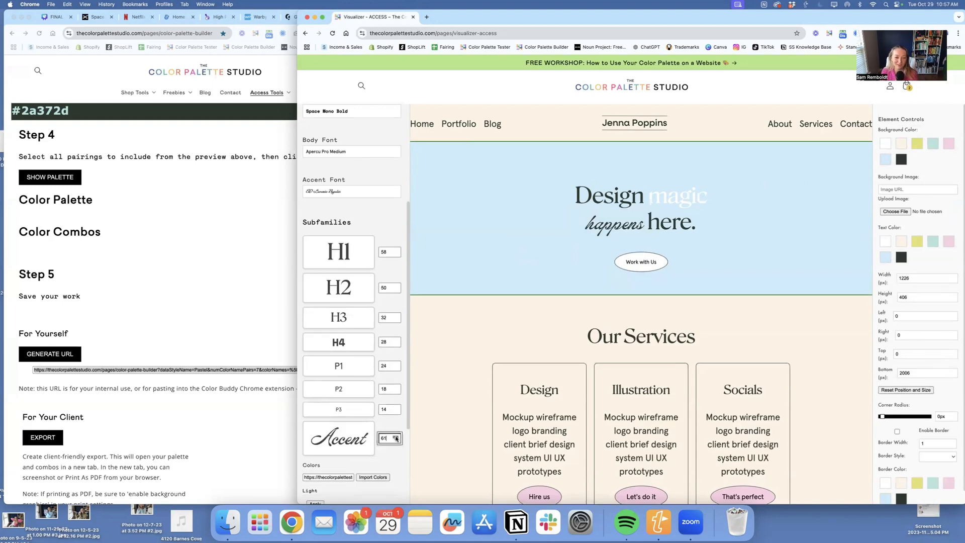
{"action": "left_click", "coordinate": [396, 437]}
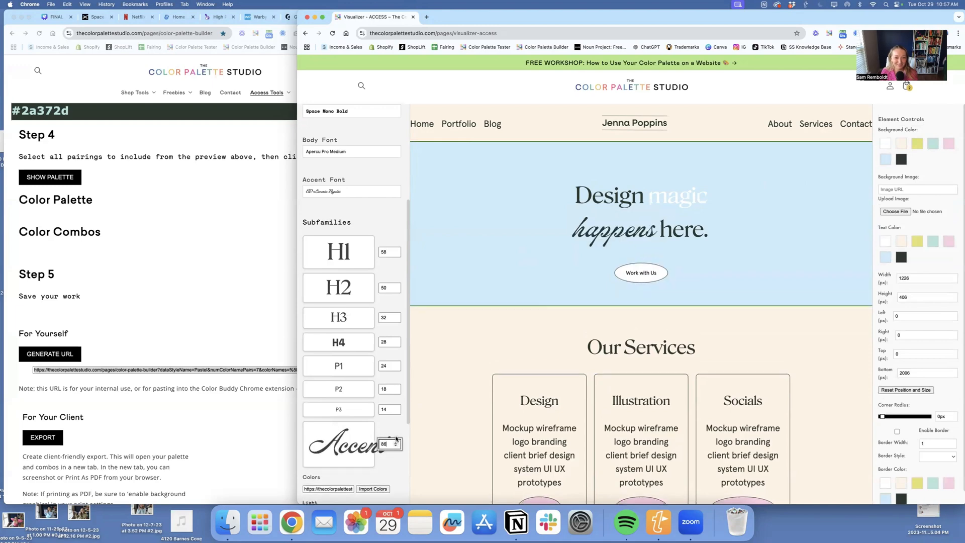
{"action": "left_click", "coordinate": [712, 293]}
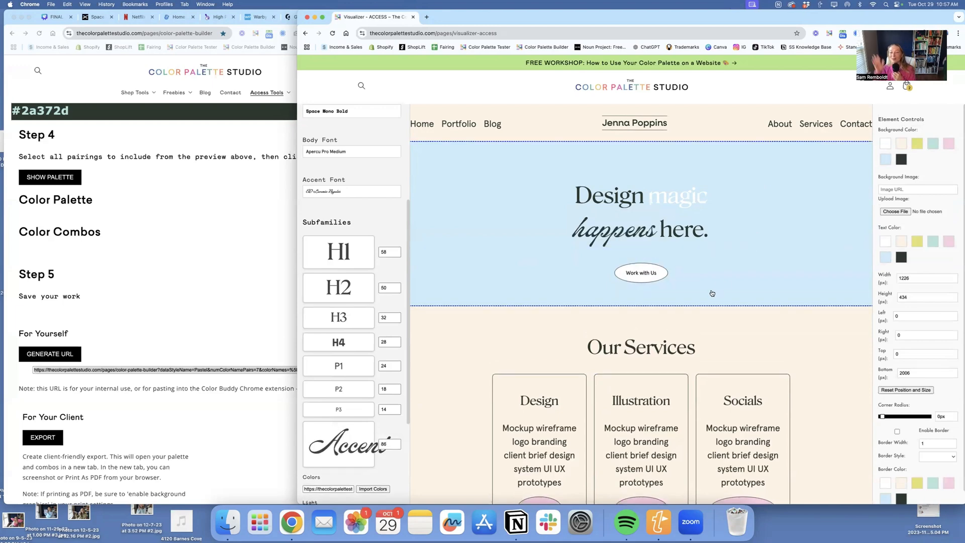
- Remove the borders from the Design, Illustration and Socials cards in the Our Services section
{"action": "scroll", "coordinate": [742, 282], "scroll_direction": "down", "scroll_amount": 3}
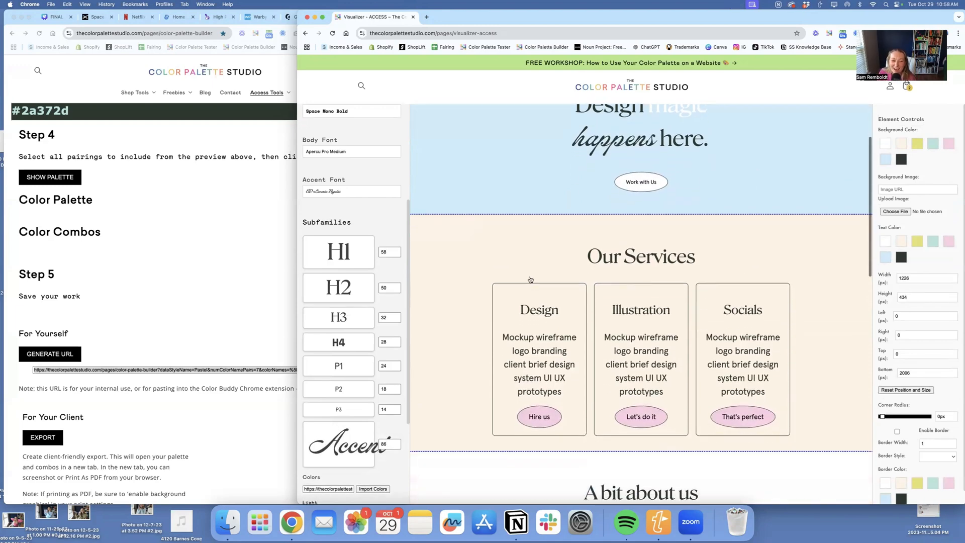
{"action": "left_click", "coordinate": [500, 290]}
{"action": "scroll", "coordinate": [914, 367], "scroll_direction": "down", "scroll_amount": 1}
{"action": "left_click", "coordinate": [923, 417]}
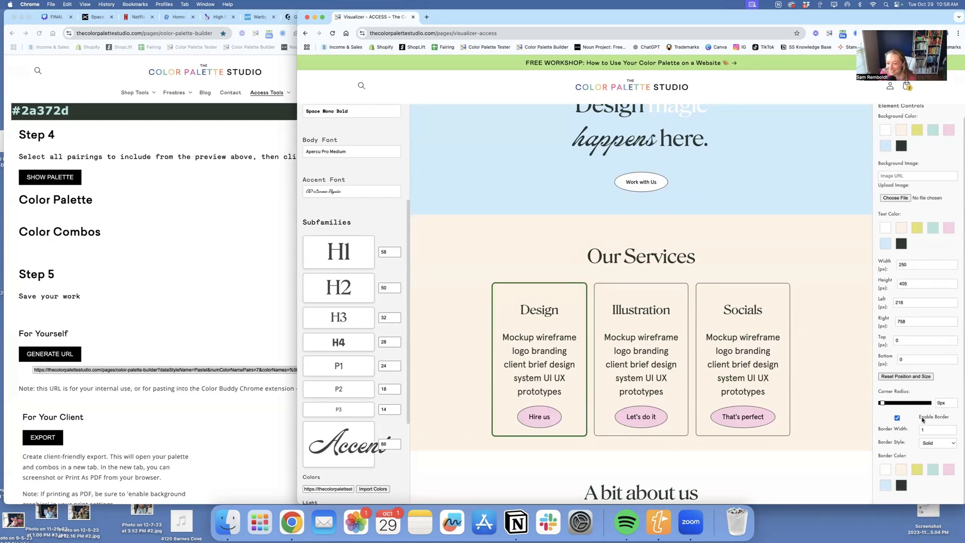
{"action": "left_click", "coordinate": [681, 303]}
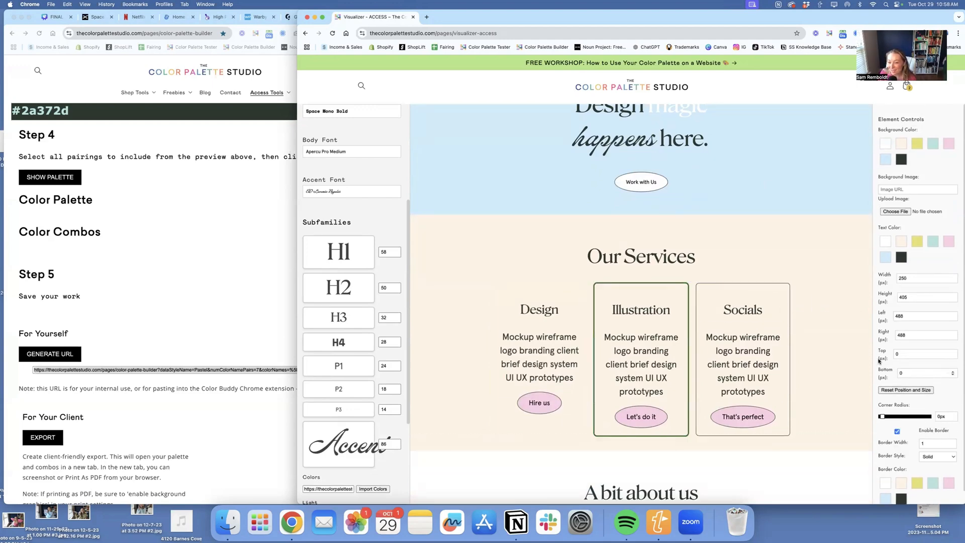
{"action": "left_click", "coordinate": [935, 434]}
{"action": "left_click", "coordinate": [713, 288]}
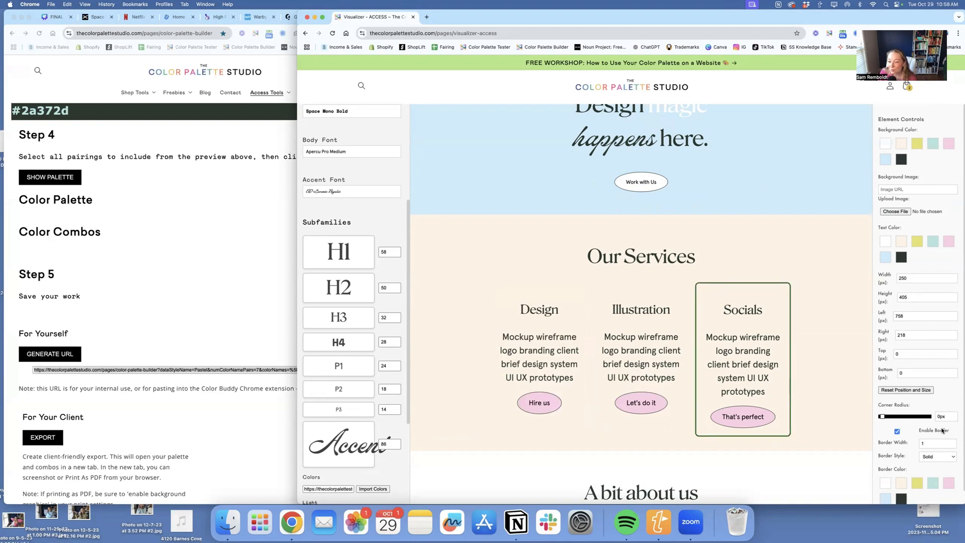
{"action": "left_click", "coordinate": [944, 431]}
- Set the Design card's width to 300 px
{"action": "left_click", "coordinate": [515, 298]}
{"action": "left_click", "coordinate": [909, 278]}
{"action": "key", "text": "BackSpace"}
{"action": "key", "text": "BackSpace"}
{"action": "key", "text": "BackSpace"}
{"action": "type", "text": "3"}
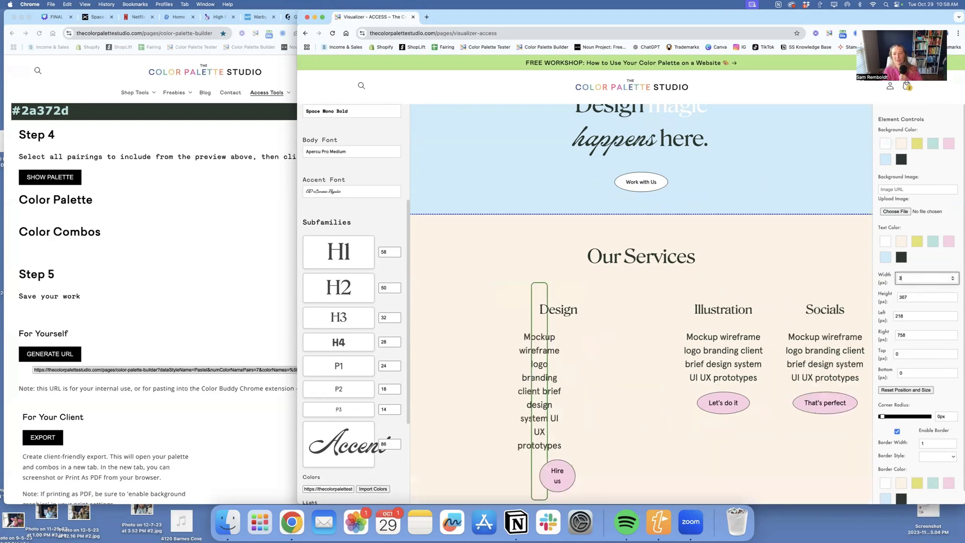
{"action": "type", "text": "00"}
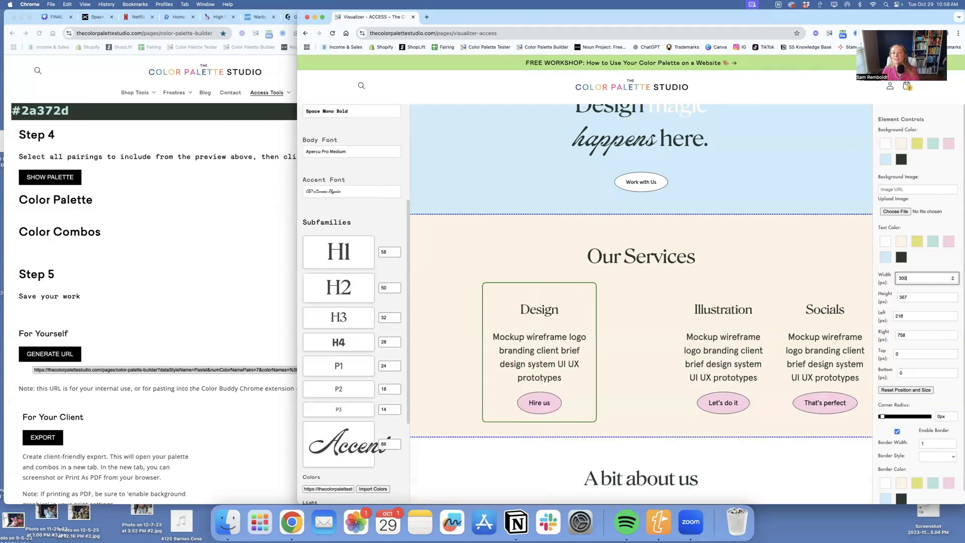
- Set the Illustration card's width to 300 px
{"action": "left_click", "coordinate": [726, 303]}
{"action": "left_click", "coordinate": [929, 283]}
{"action": "key", "text": "super+a"}
{"action": "type", "text": "399"}
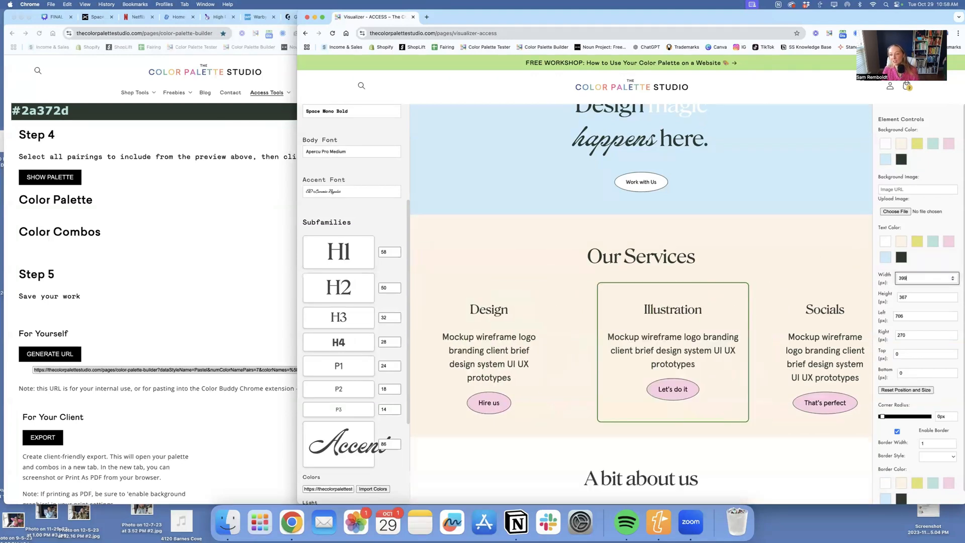
{"action": "key", "text": "BackSpace"}
{"action": "key", "text": "BackSpace"}
{"action": "key", "text": "BackSpace"}
{"action": "type", "text": "30"}
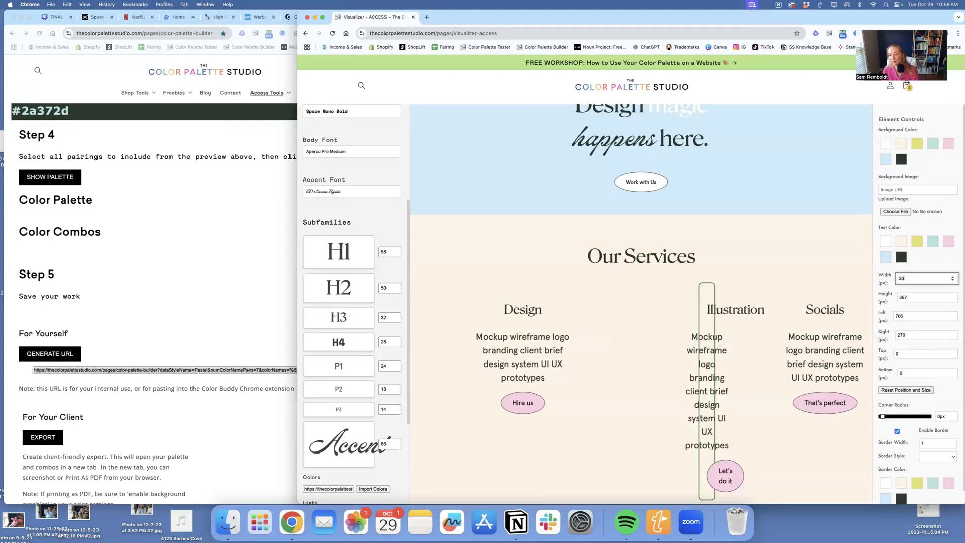
{"action": "type", "text": "0"}
- Set the Socials card's width to 300 px
{"action": "left_click", "coordinate": [863, 290]}
{"action": "left_click", "coordinate": [926, 280]}
{"action": "key", "text": "super+a"}
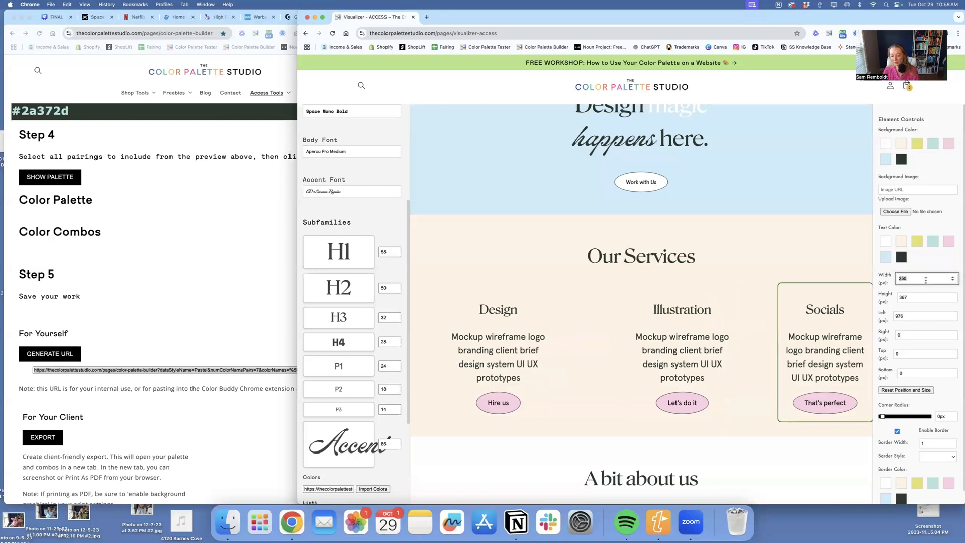
{"action": "type", "text": "300"}
- Fill the Design card with mint, the Illustration card with light blue and the Socials card with pink
{"action": "left_click", "coordinate": [484, 298]}
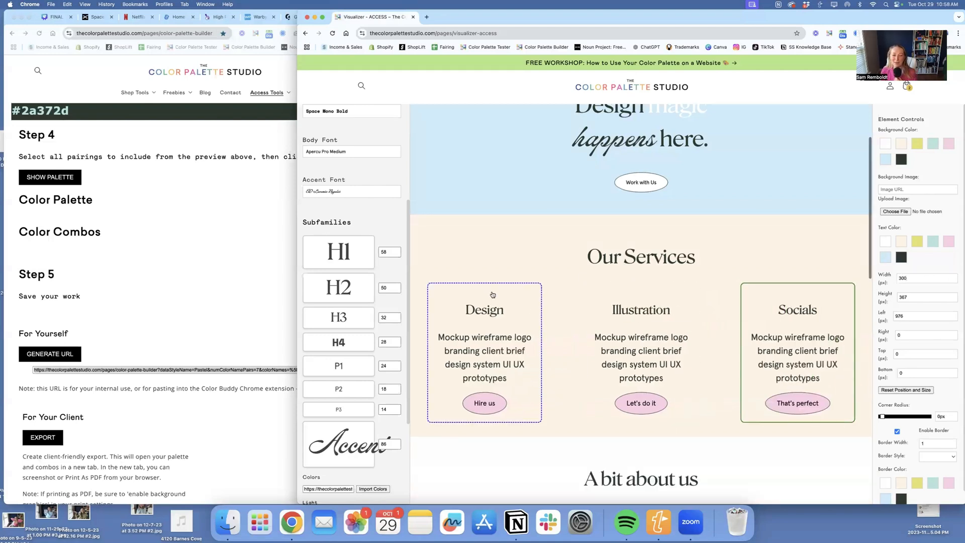
{"action": "left_click", "coordinate": [933, 143]}
{"action": "left_click", "coordinate": [645, 285]}
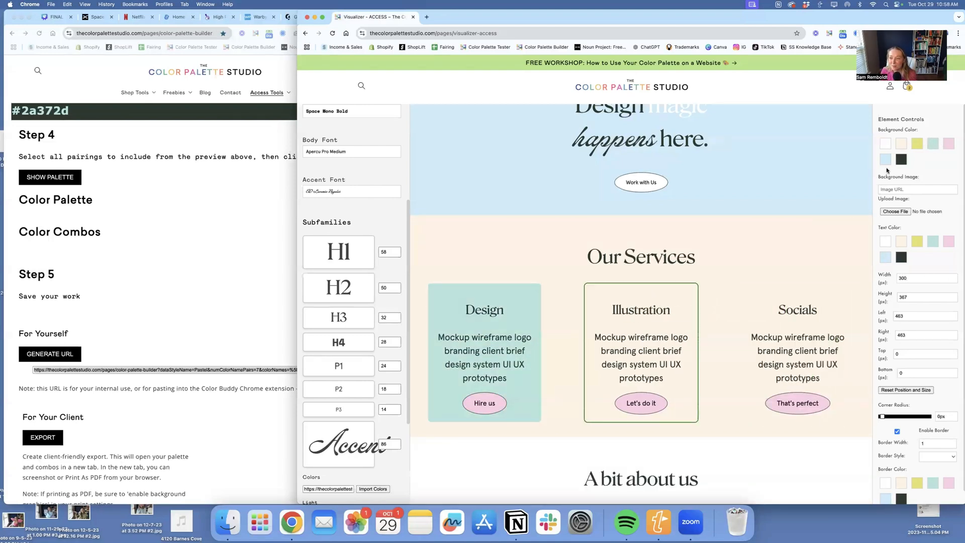
{"action": "left_click", "coordinate": [889, 161]}
{"action": "left_click", "coordinate": [812, 300]}
{"action": "left_click", "coordinate": [949, 144]}
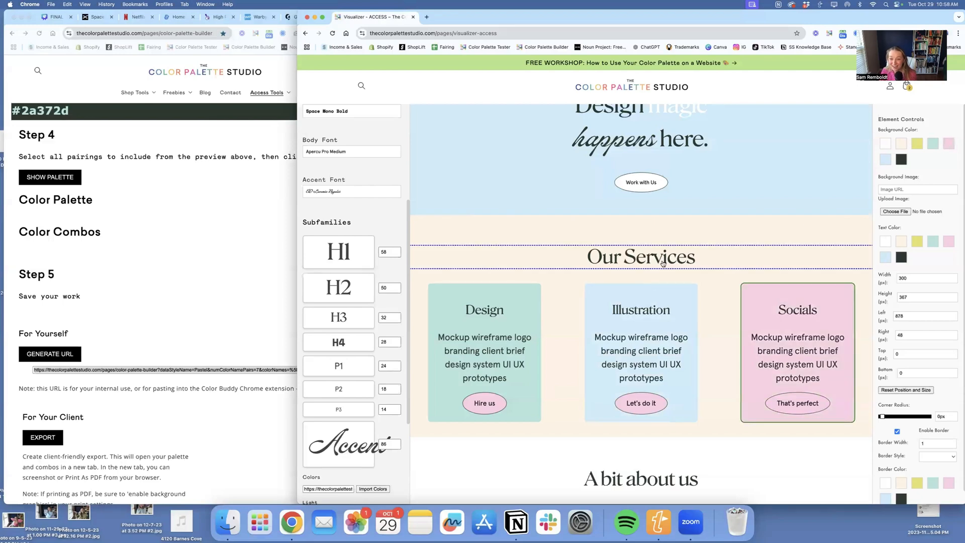
- Change the "Our Services" heading text to "Shop our Services" and apply the Accent text style to it
{"action": "double_click", "coordinate": [661, 259]}
{"action": "triple_click", "coordinate": [922, 154]}
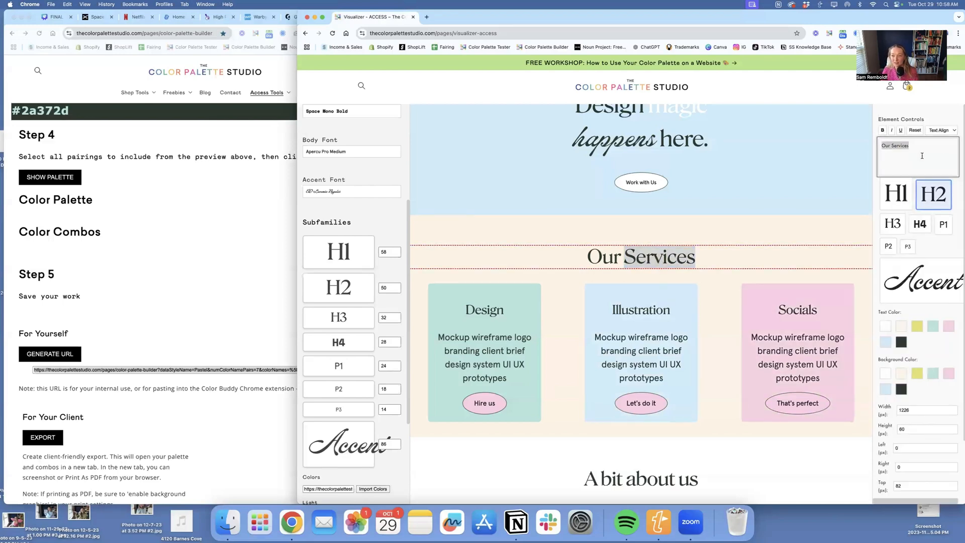
{"action": "type", "text": "Shop our Se"}
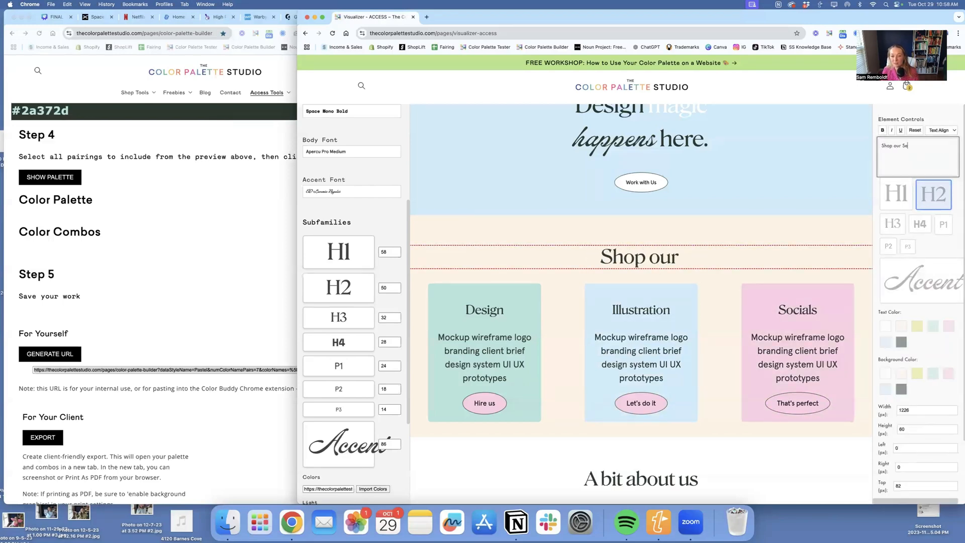
{"action": "type", "text": "rvices"}
{"action": "left_click", "coordinate": [928, 244]}
{"action": "left_click", "coordinate": [935, 287]}
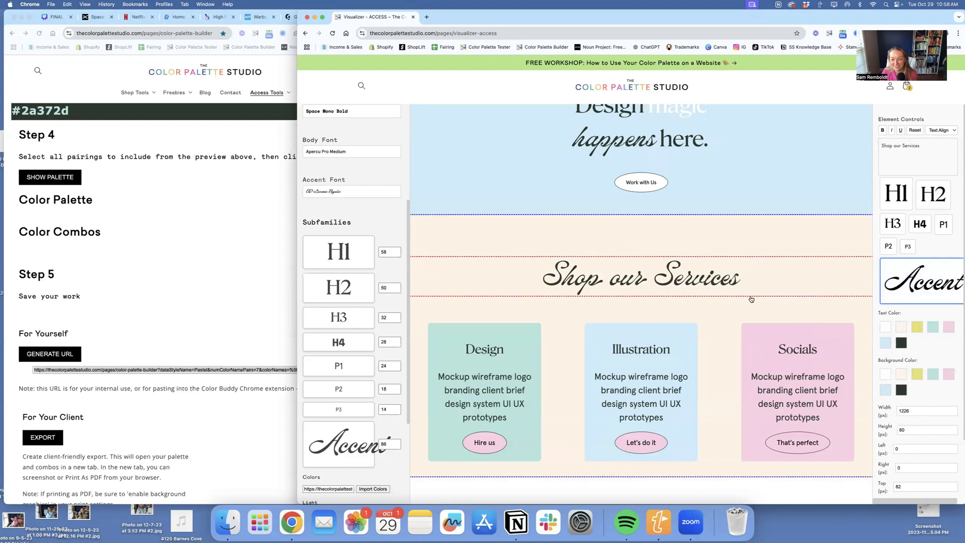
- Recolor the client logos: Solopreneur mint, Cartify pink, Squiggle light blue and ChartPro yellow
{"action": "scroll", "coordinate": [681, 280], "scroll_direction": "down", "scroll_amount": 7}
{"action": "scroll", "coordinate": [681, 280], "scroll_direction": "down", "scroll_amount": 3}
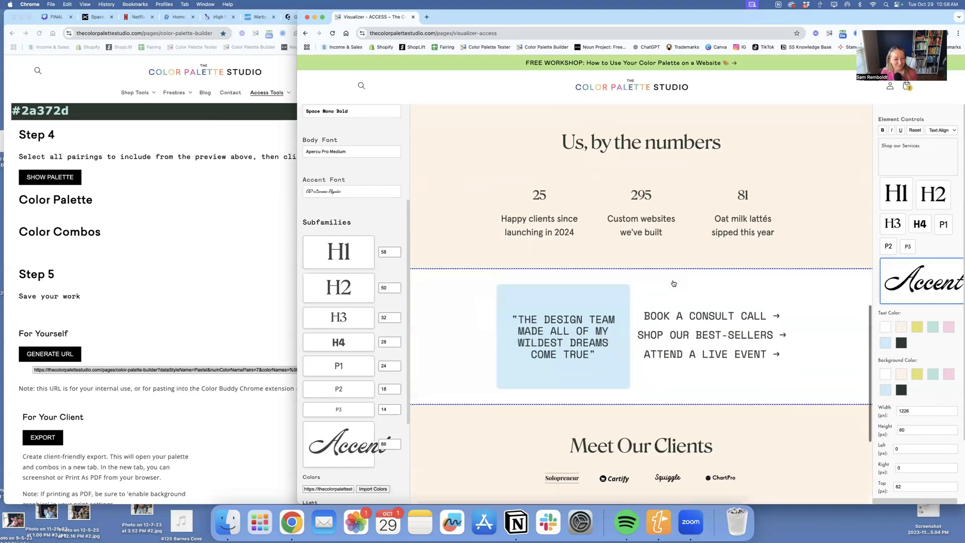
{"action": "left_click", "coordinate": [618, 286]}
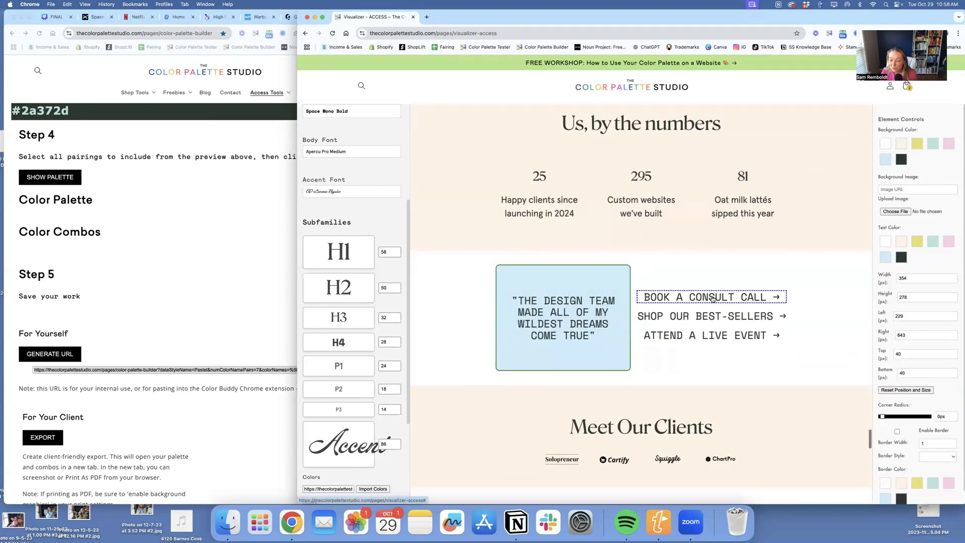
{"action": "scroll", "coordinate": [593, 327], "scroll_direction": "down", "scroll_amount": 3}
{"action": "left_click", "coordinate": [567, 366]}
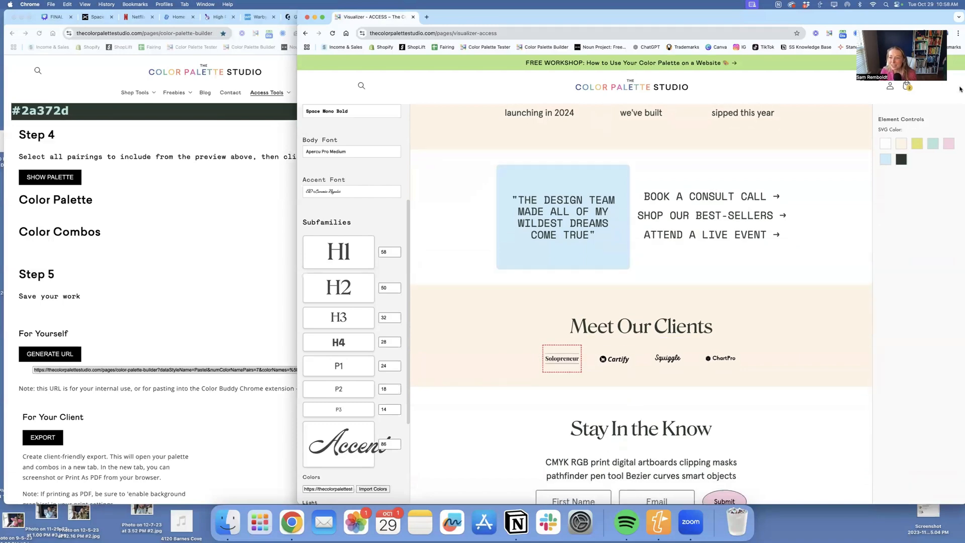
{"action": "left_click", "coordinate": [933, 145]}
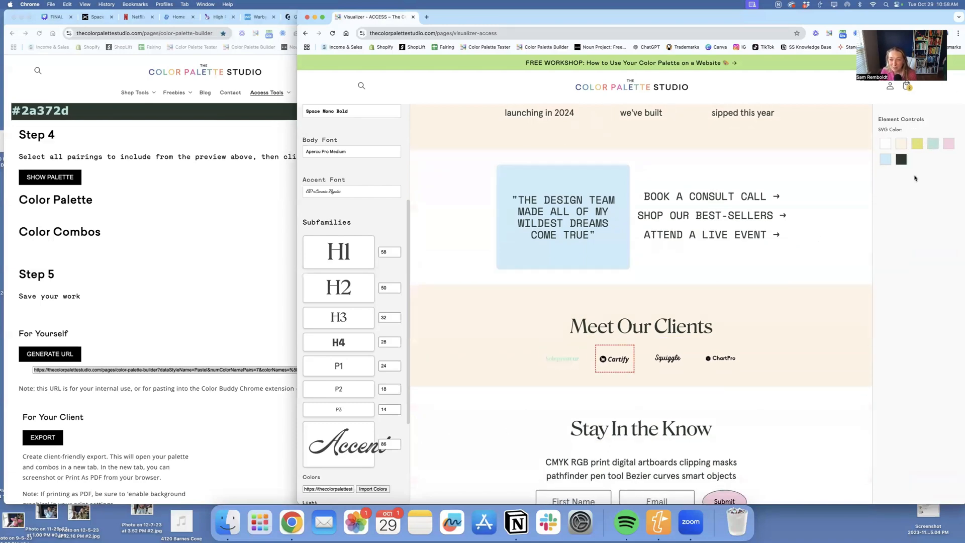
{"action": "left_click", "coordinate": [951, 143]}
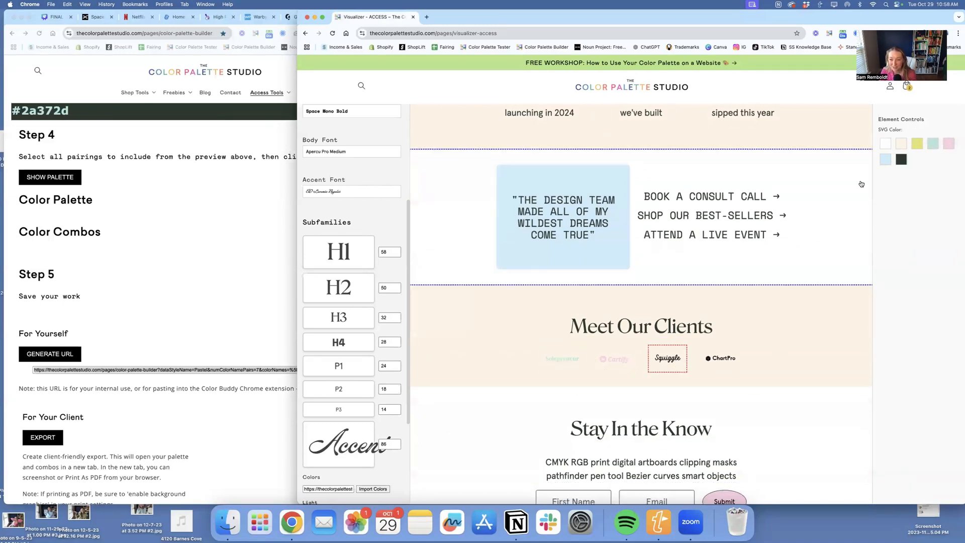
{"action": "left_click", "coordinate": [885, 157]}
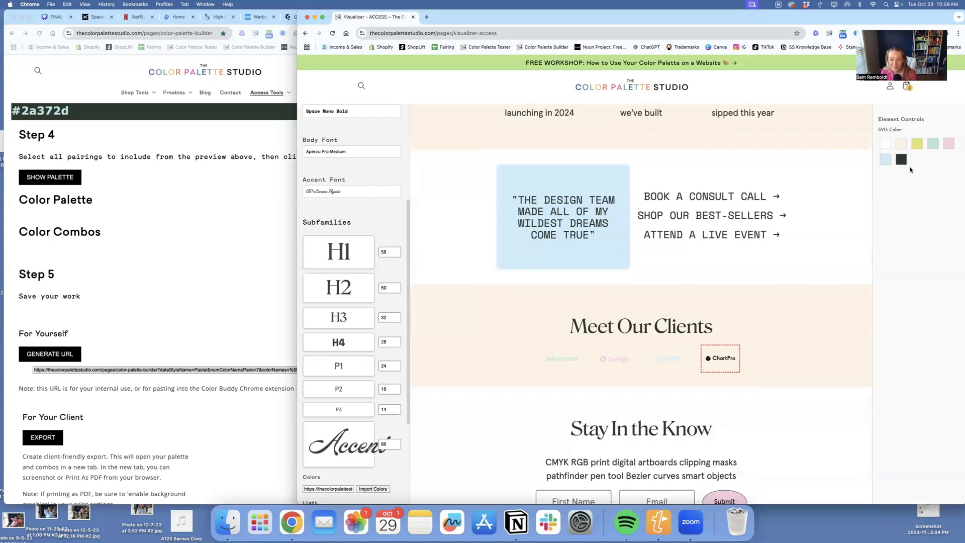
{"action": "left_click", "coordinate": [918, 143]}
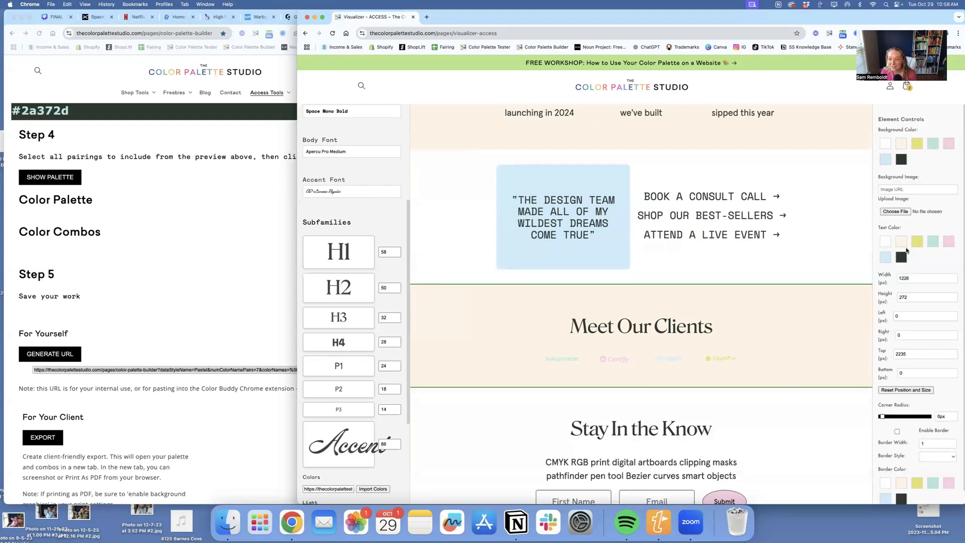
- Fill the Meet Our Clients section with the dark green palette color and make its heading text white
{"action": "left_click", "coordinate": [901, 159]}
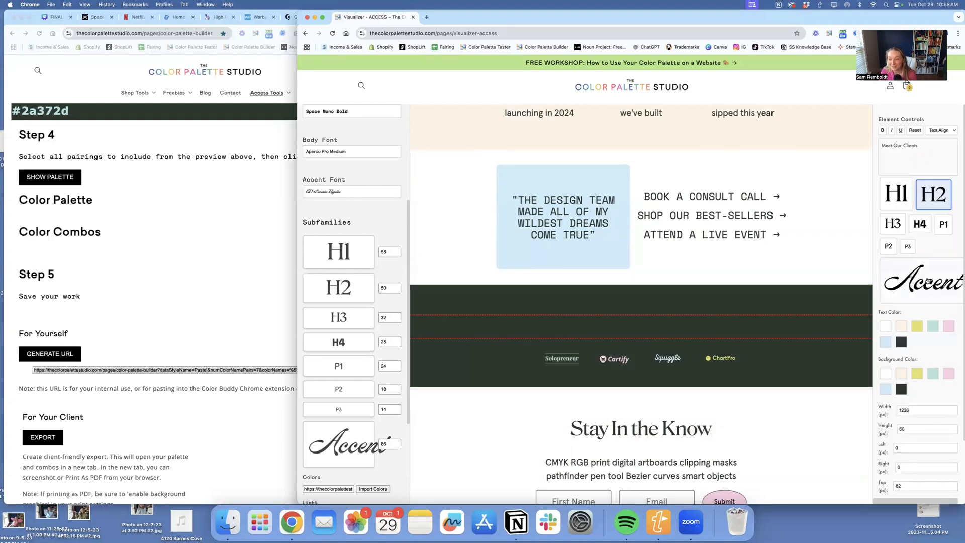
{"action": "left_click", "coordinate": [885, 327]}
{"action": "scroll", "coordinate": [665, 329], "scroll_direction": "down", "scroll_amount": 2}
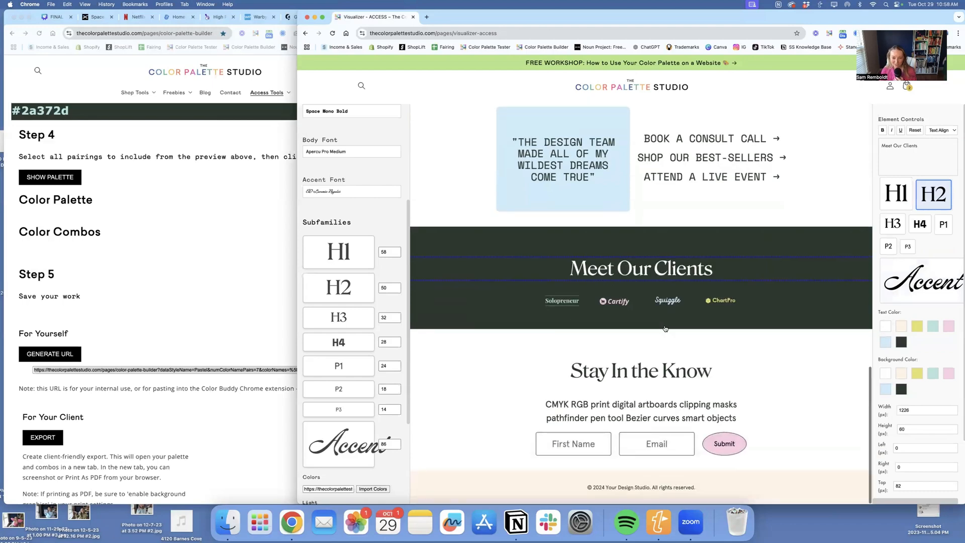
- Save the styled mockup project
{"action": "scroll", "coordinate": [665, 329], "scroll_direction": "up", "scroll_amount": 8}
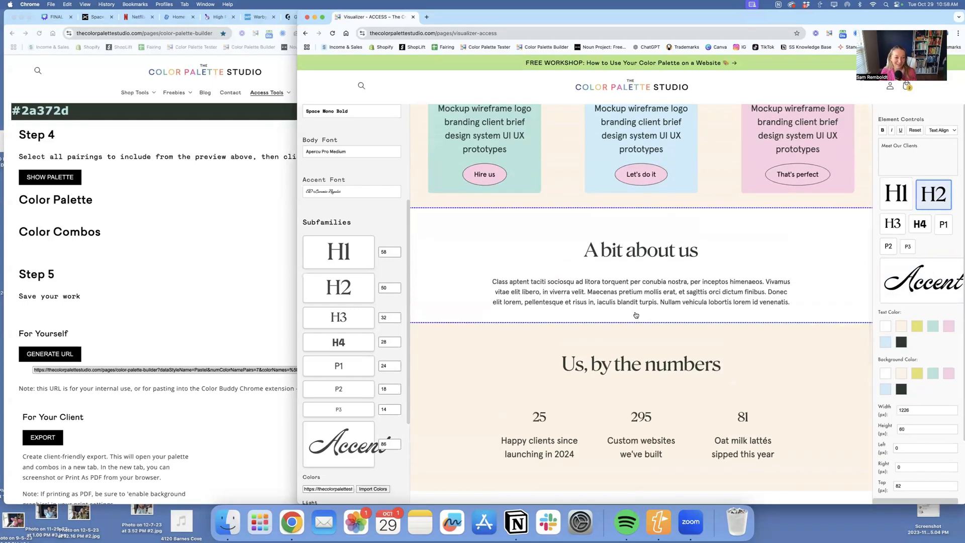
{"action": "scroll", "coordinate": [636, 315], "scroll_direction": "up", "scroll_amount": 6}
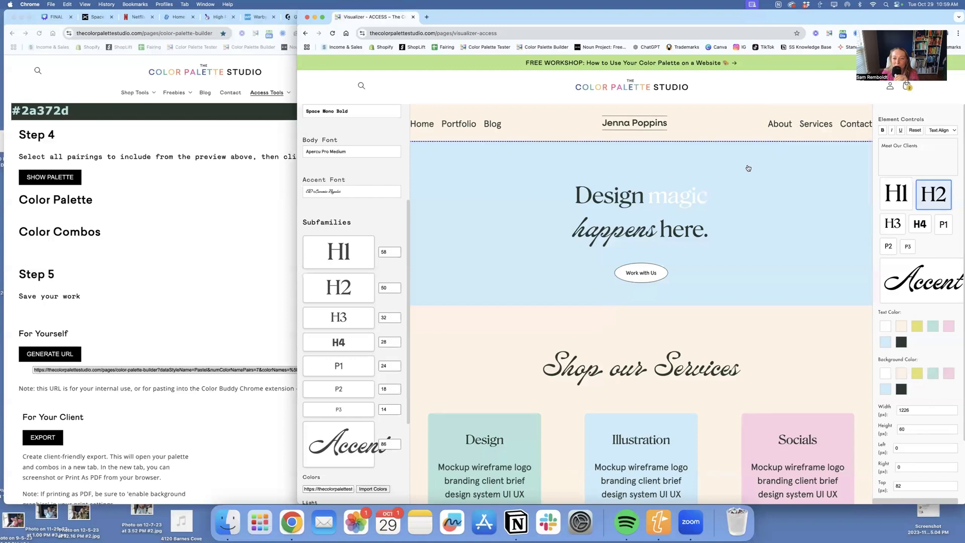
{"action": "scroll", "coordinate": [364, 173], "scroll_direction": "up", "scroll_amount": 5}
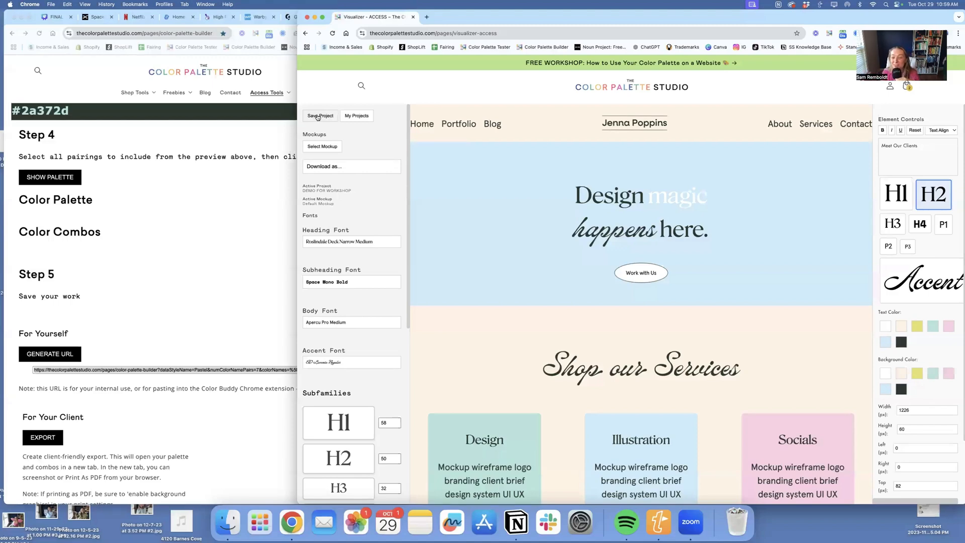
{"action": "left_click", "coordinate": [317, 117]}
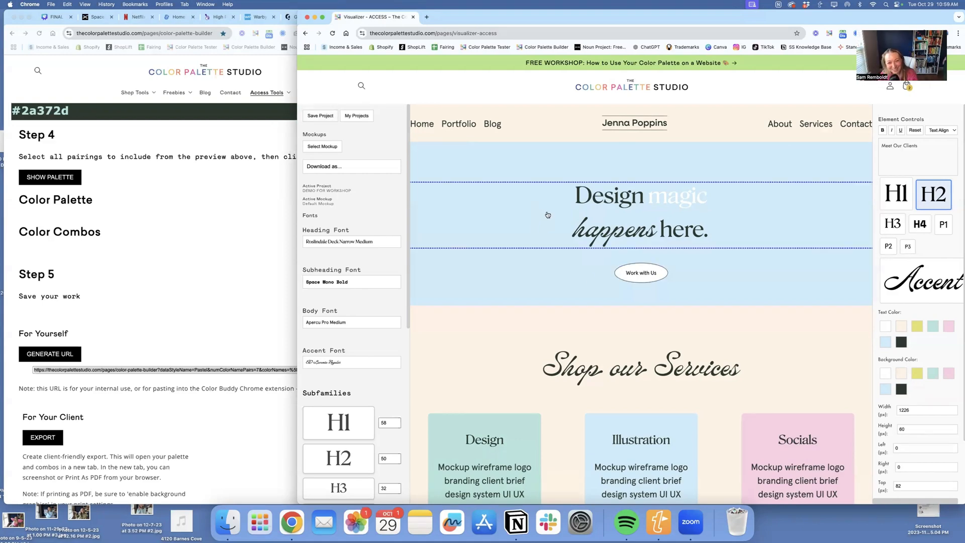
- Check the list of saved projects, close it, and look over the mockup page from header to footer
{"action": "left_click", "coordinate": [358, 117]}
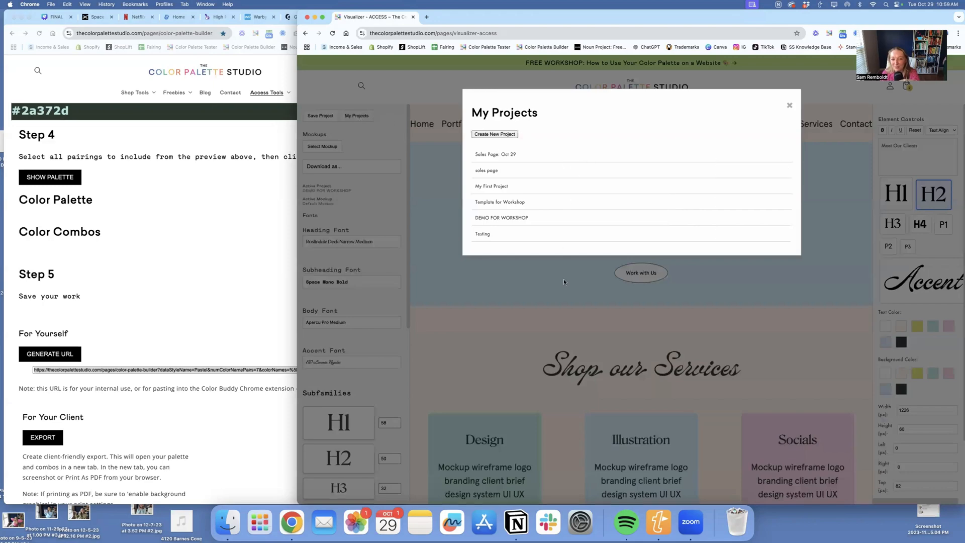
{"action": "left_click", "coordinate": [426, 170]}
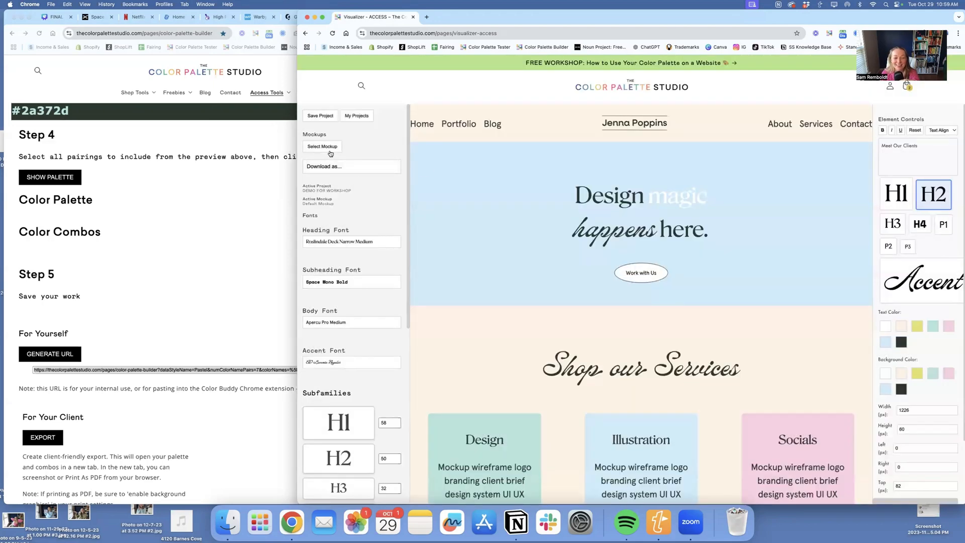
{"action": "scroll", "coordinate": [777, 265], "scroll_direction": "down", "scroll_amount": 15}
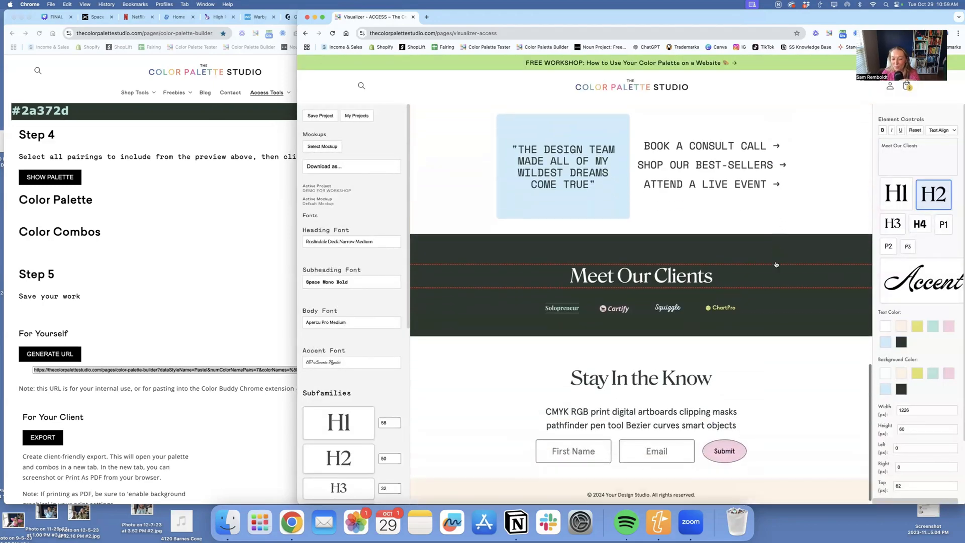
{"action": "scroll", "coordinate": [777, 265], "scroll_direction": "up", "scroll_amount": 15}
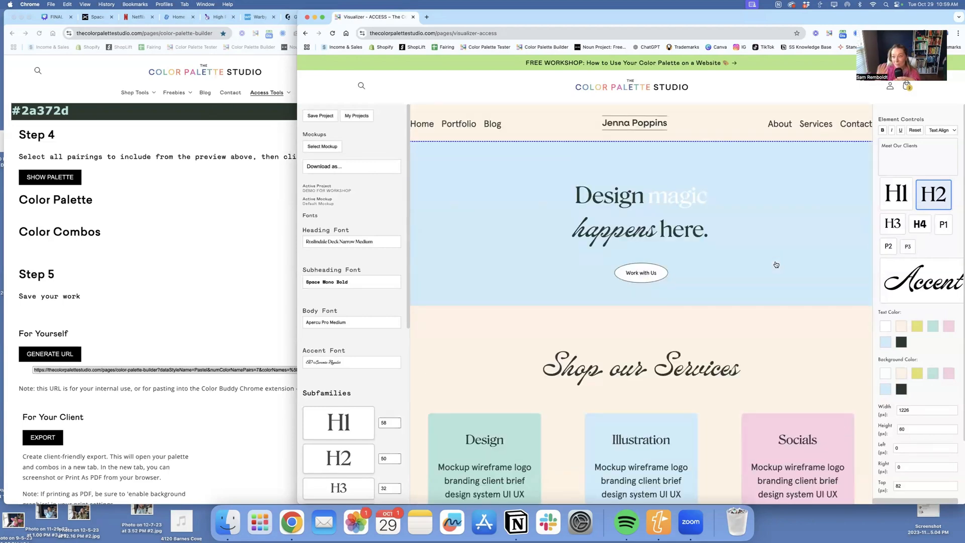
- Upload Artboard 5.png as the hero section's background image and remove it again
{"action": "left_click", "coordinate": [778, 173]}
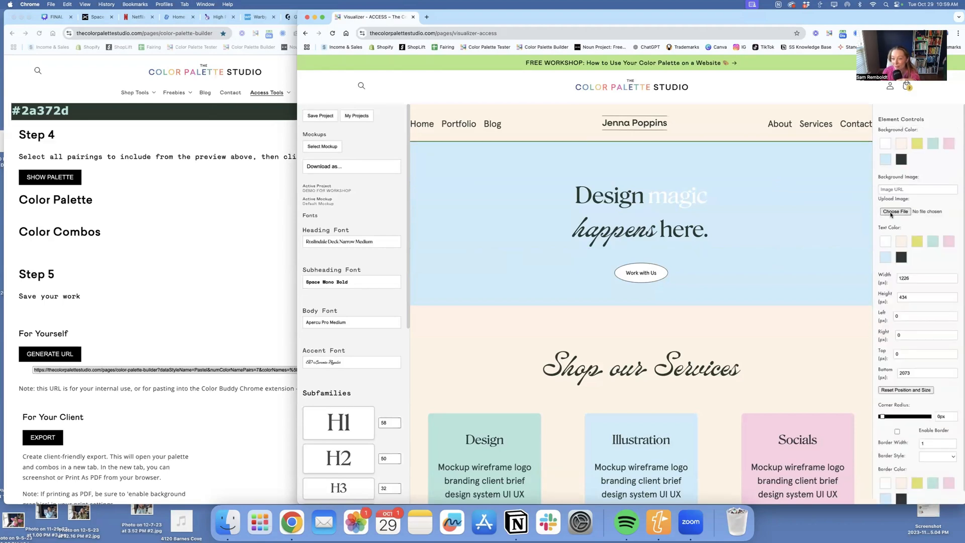
{"action": "left_click", "coordinate": [895, 212]}
{"action": "left_click", "coordinate": [609, 227]}
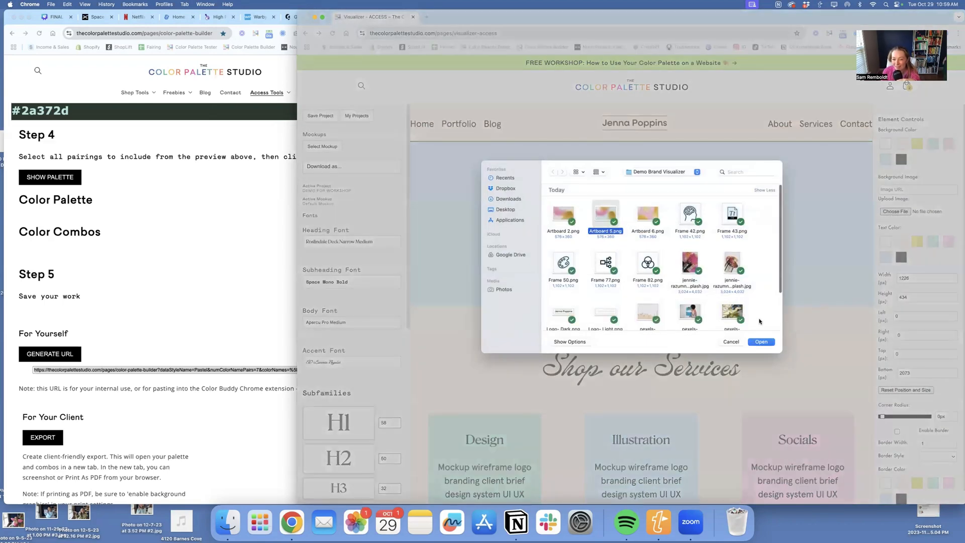
{"action": "left_click", "coordinate": [751, 344]}
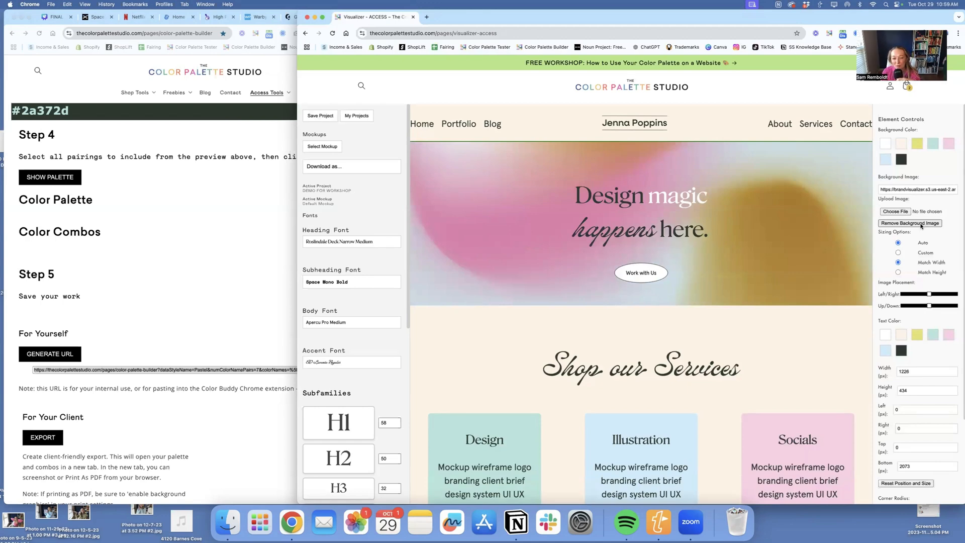
{"action": "left_click", "coordinate": [911, 223]}
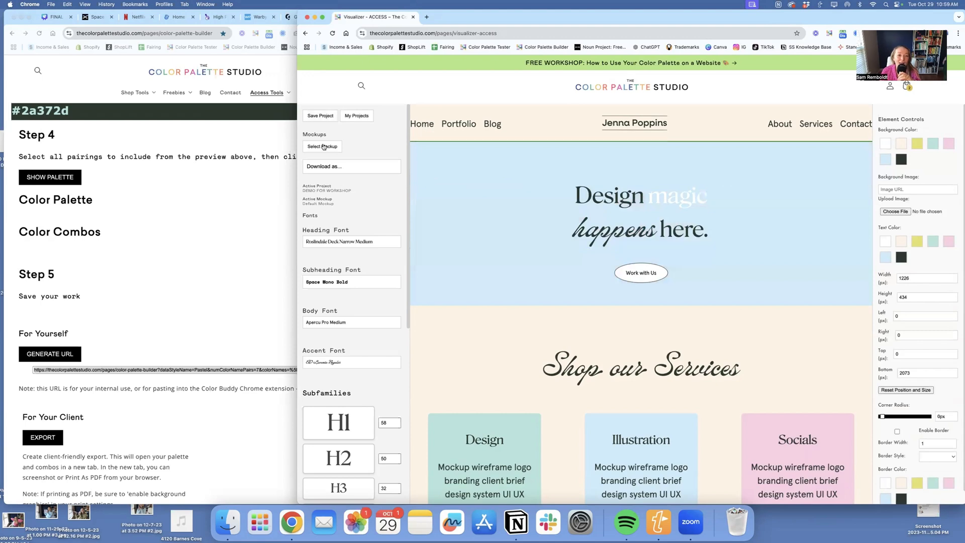
- Rename this project's Default Mockup to the client's first name followed by "- Light"
{"action": "left_click", "coordinate": [324, 146]}
{"action": "left_click", "coordinate": [672, 287]}
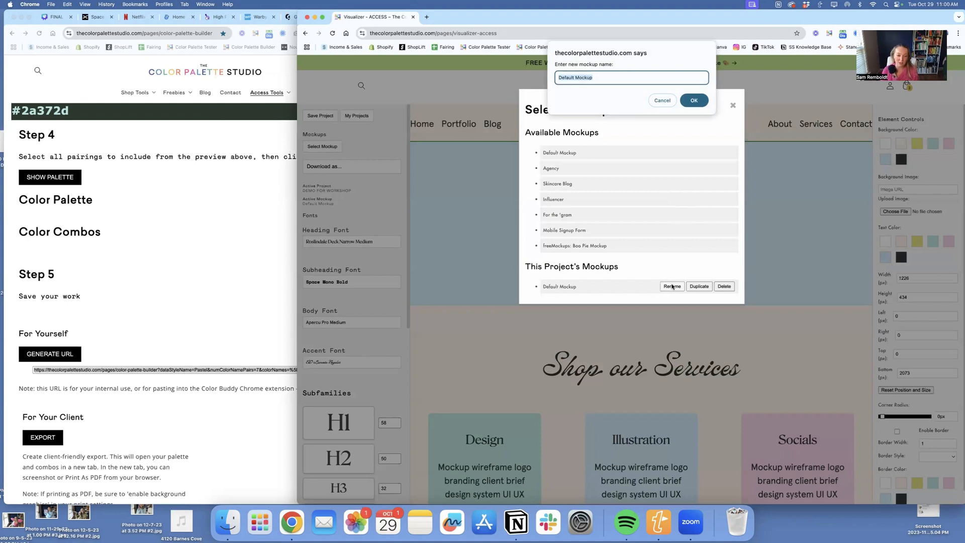
{"action": "type", "text": "Jenna- Light"}
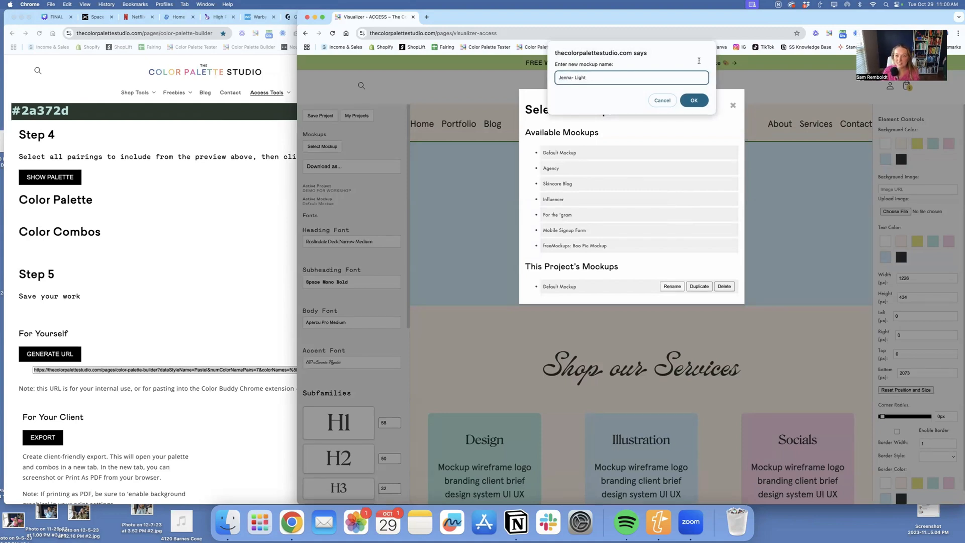
{"action": "left_click", "coordinate": [695, 100]}
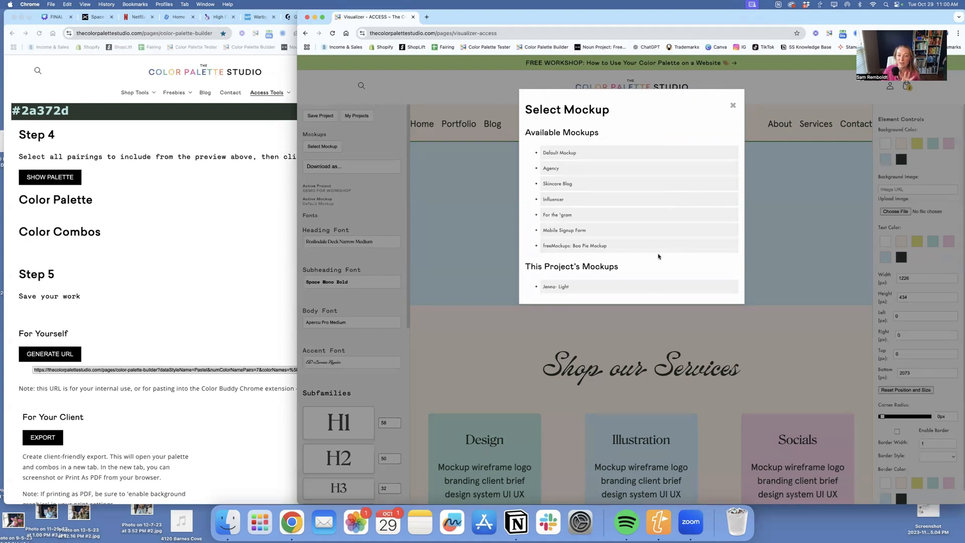
- Duplicate the "Light" mockup and name the copy with the client's first name followed by "- Bright"
{"action": "mouse_move", "coordinate": [626, 288]}
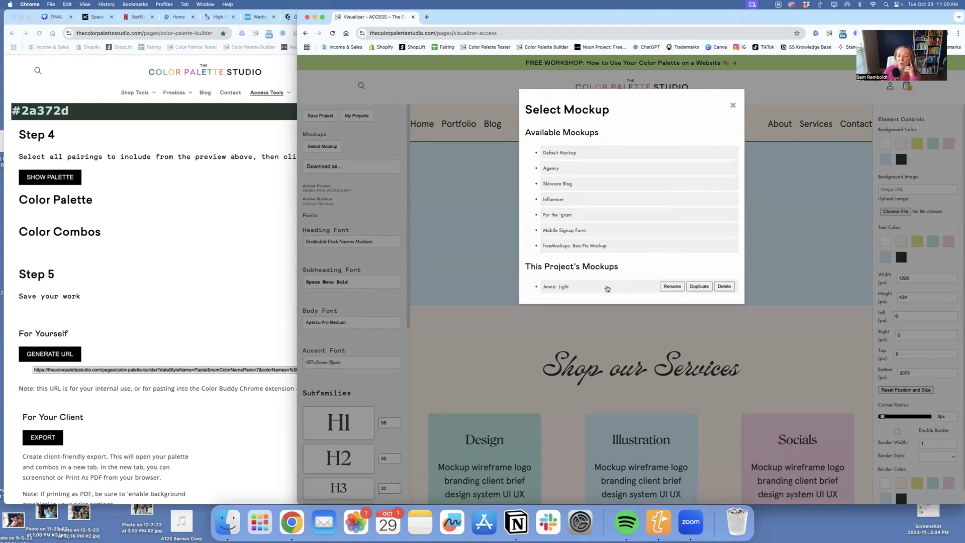
{"action": "left_click", "coordinate": [700, 286]}
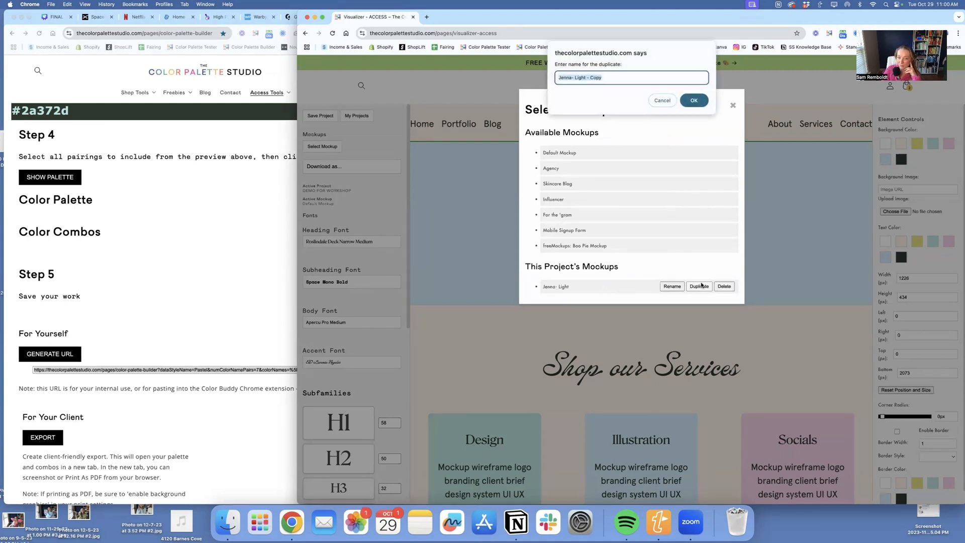
{"action": "left_click", "coordinate": [577, 77]}
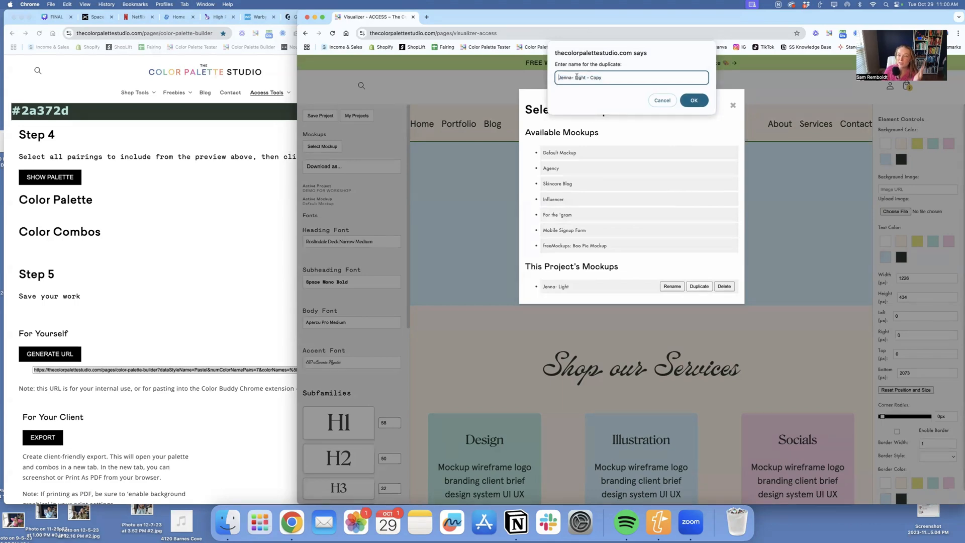
{"action": "left_click_drag", "start_coordinate": [575, 77], "coordinate": [643, 82]}
{"action": "type", "text": "Br"}
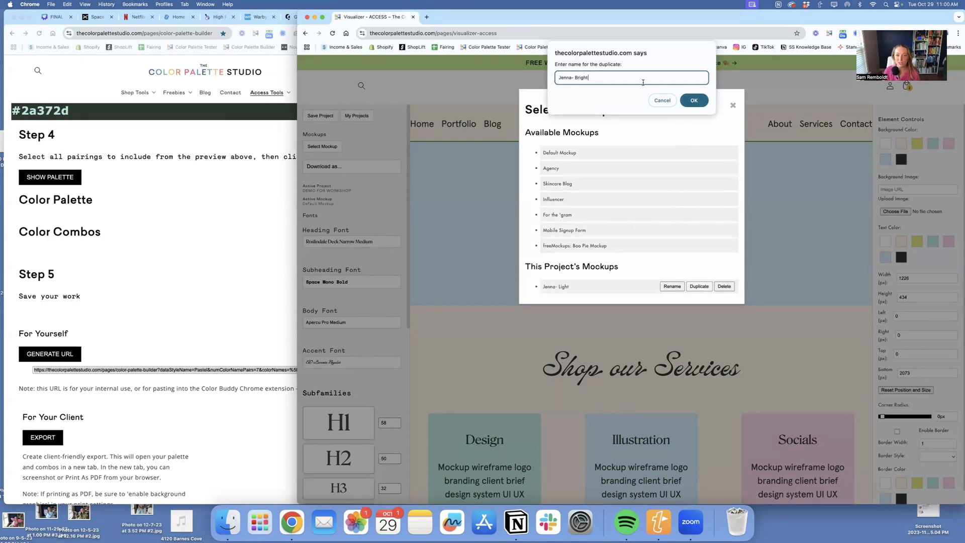
{"action": "type", "text": "ight"}
{"action": "key", "text": "Return"}
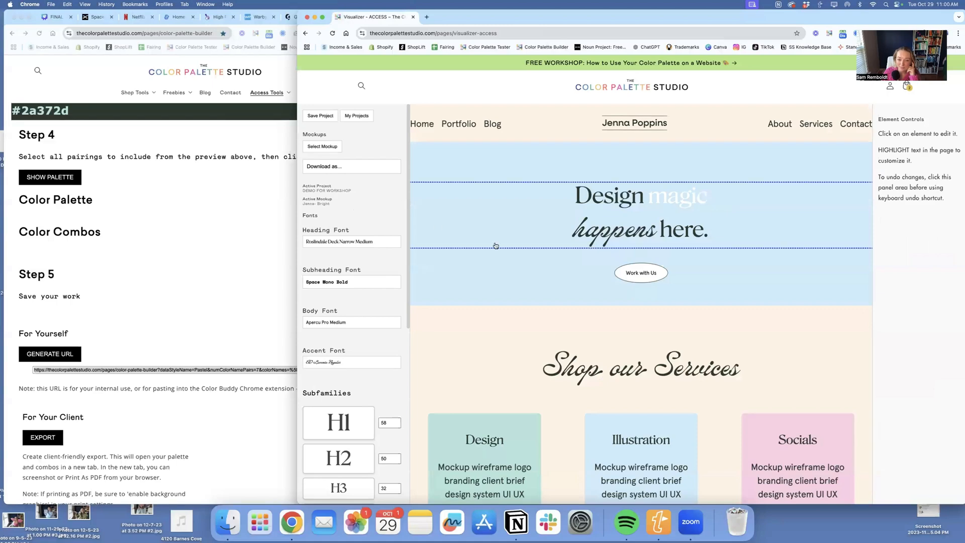
- Apply the palette's Bright color set to the Bright mockup
{"action": "scroll", "coordinate": [493, 251], "scroll_direction": "down", "scroll_amount": 3}
{"action": "scroll", "coordinate": [402, 297], "scroll_direction": "down", "scroll_amount": 6}
{"action": "scroll", "coordinate": [474, 243], "scroll_direction": "up", "scroll_amount": 3}
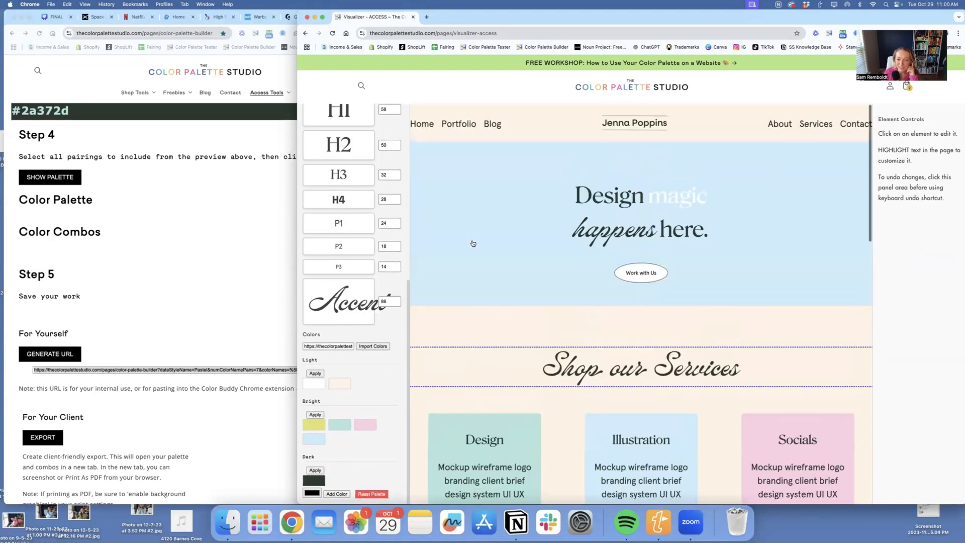
{"action": "scroll", "coordinate": [484, 310], "scroll_direction": "down", "scroll_amount": 1}
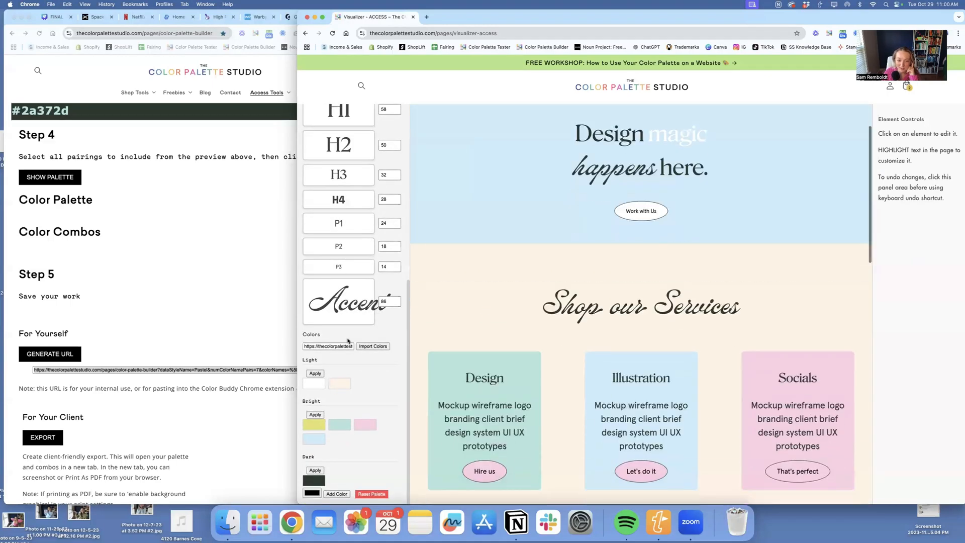
{"action": "left_click", "coordinate": [316, 414]}
{"action": "scroll", "coordinate": [606, 325], "scroll_direction": "up", "scroll_amount": 2}
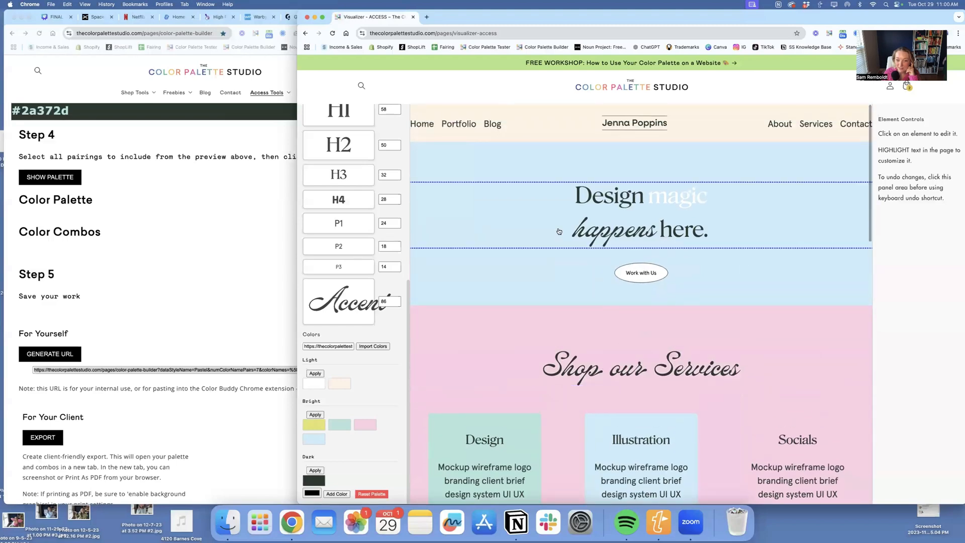
- Set the background of the Socials card in the services section to white
{"action": "left_click", "coordinate": [511, 321]}
{"action": "scroll", "coordinate": [748, 323], "scroll_direction": "down", "scroll_amount": 2}
{"action": "left_click", "coordinate": [747, 323]}
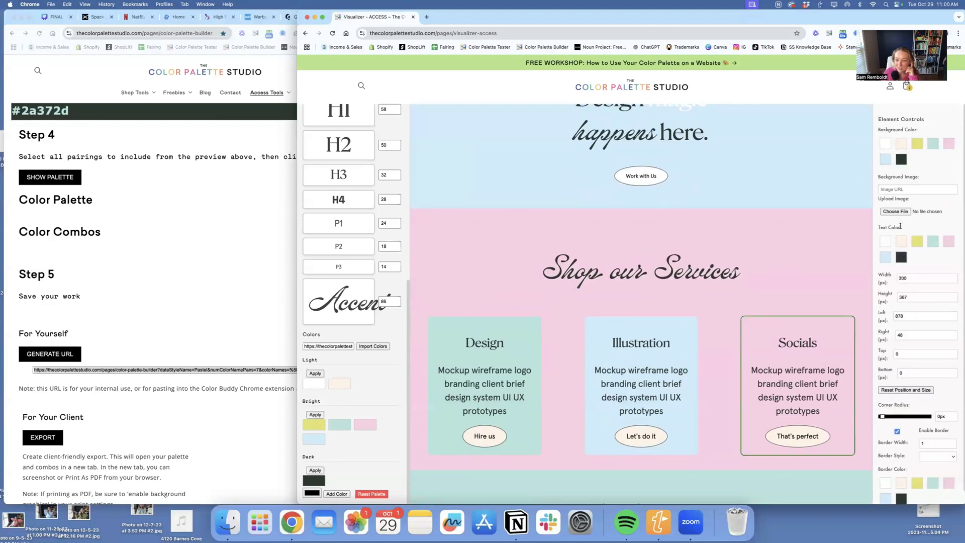
{"action": "scroll", "coordinate": [796, 293], "scroll_direction": "down", "scroll_amount": 6}
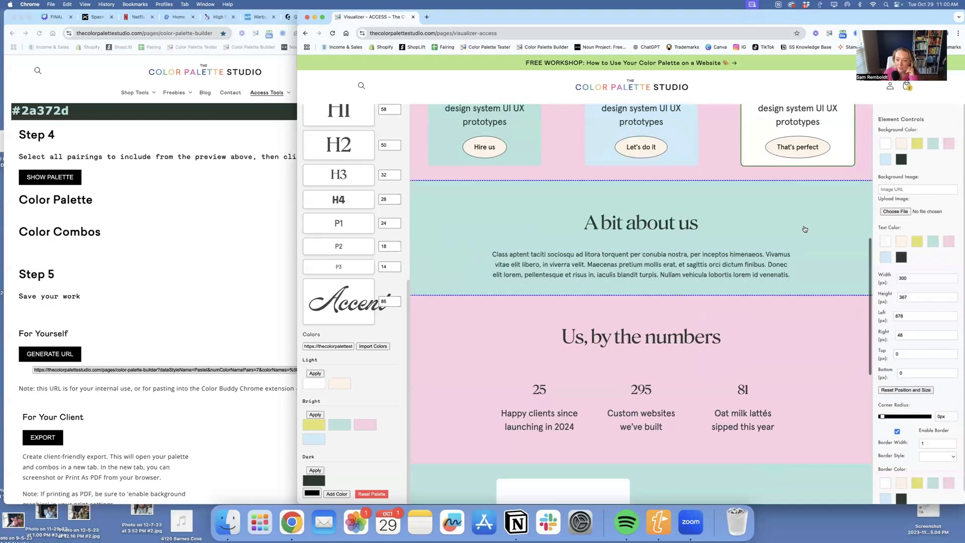
- Set the background of the Stay In the Know signup section to the palette's yellow
{"action": "scroll", "coordinate": [796, 293], "scroll_direction": "down", "scroll_amount": 5}
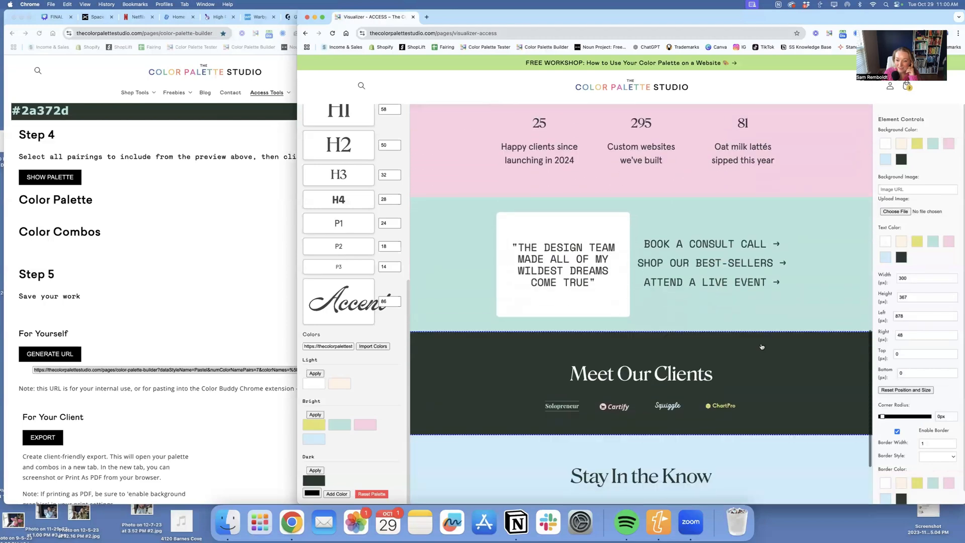
{"action": "scroll", "coordinate": [762, 346], "scroll_direction": "down", "scroll_amount": 2}
{"action": "left_click", "coordinate": [761, 346]}
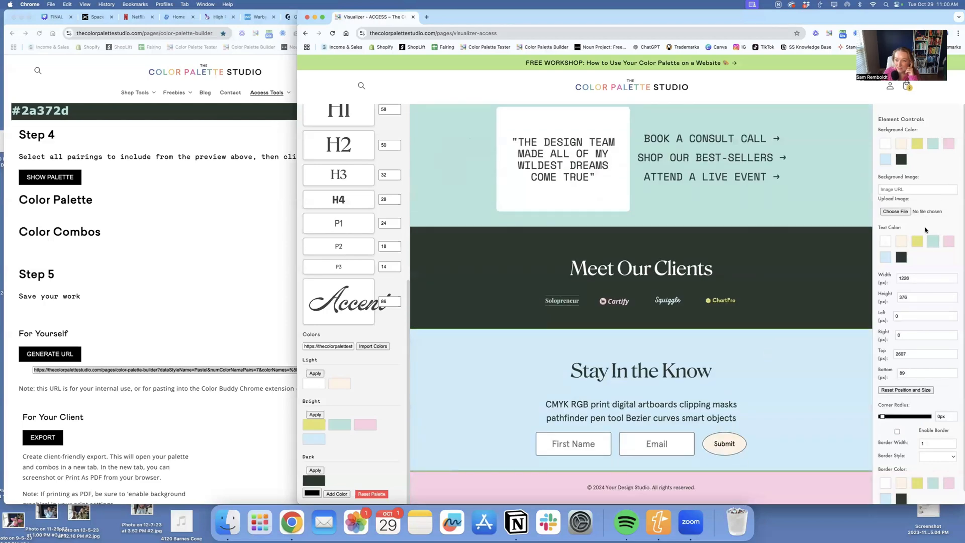
{"action": "left_click", "coordinate": [918, 144]}
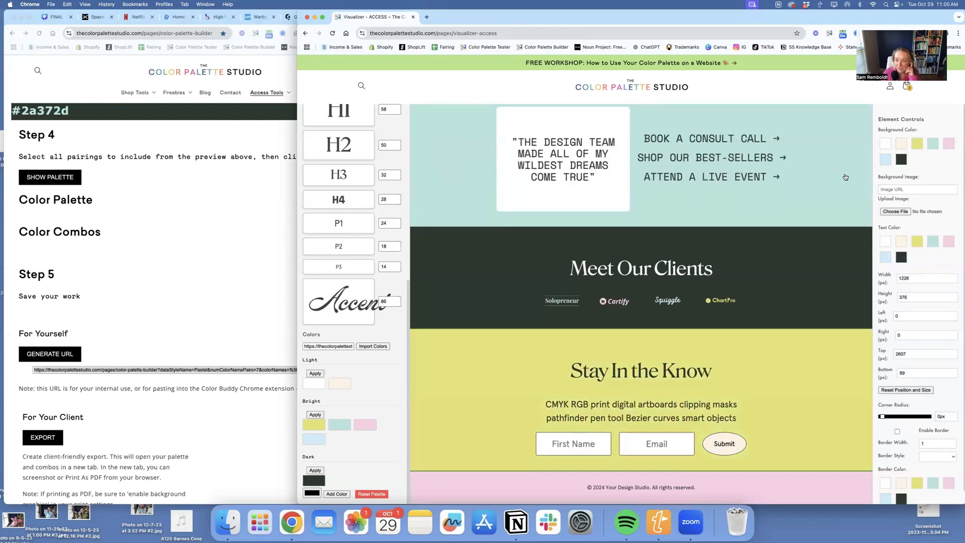
- Try pink as the background of the testimonial section, and settle on the palette's yellow
{"action": "left_click", "coordinate": [950, 147]}
{"action": "scroll", "coordinate": [756, 175], "scroll_direction": "up", "scroll_amount": 4}
{"action": "left_click", "coordinate": [918, 146]}
{"action": "scroll", "coordinate": [794, 302], "scroll_direction": "down", "scroll_amount": 3}
{"action": "scroll", "coordinate": [795, 309], "scroll_direction": "up", "scroll_amount": 15}
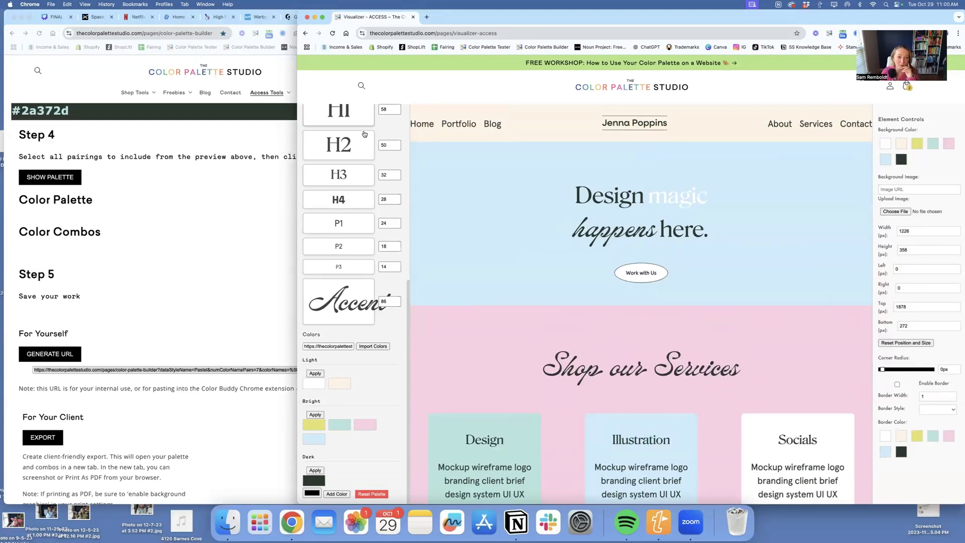
- Save the project and open a PNG download of the Bright mockup
{"action": "scroll", "coordinate": [365, 134], "scroll_direction": "up", "scroll_amount": 6}
{"action": "left_click", "coordinate": [329, 121]}
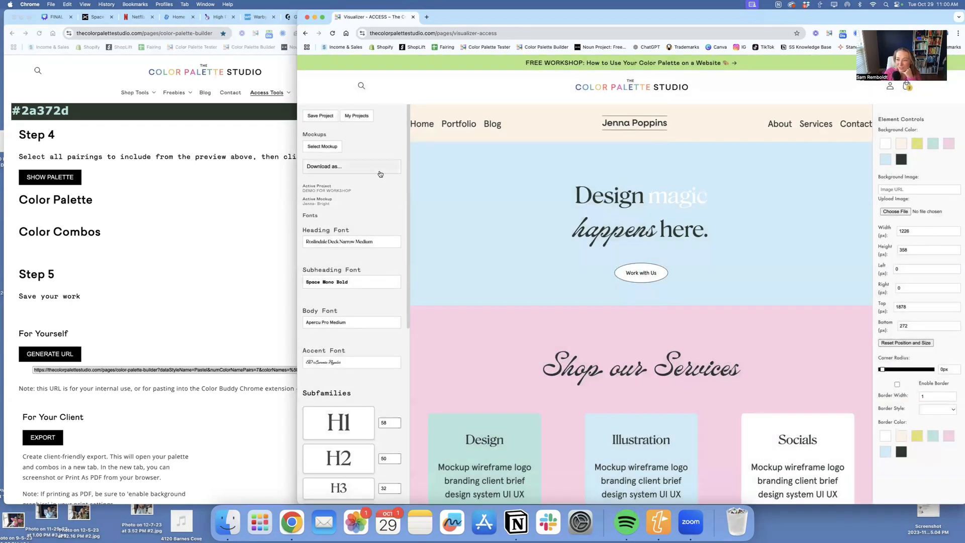
{"action": "left_click", "coordinate": [346, 168]}
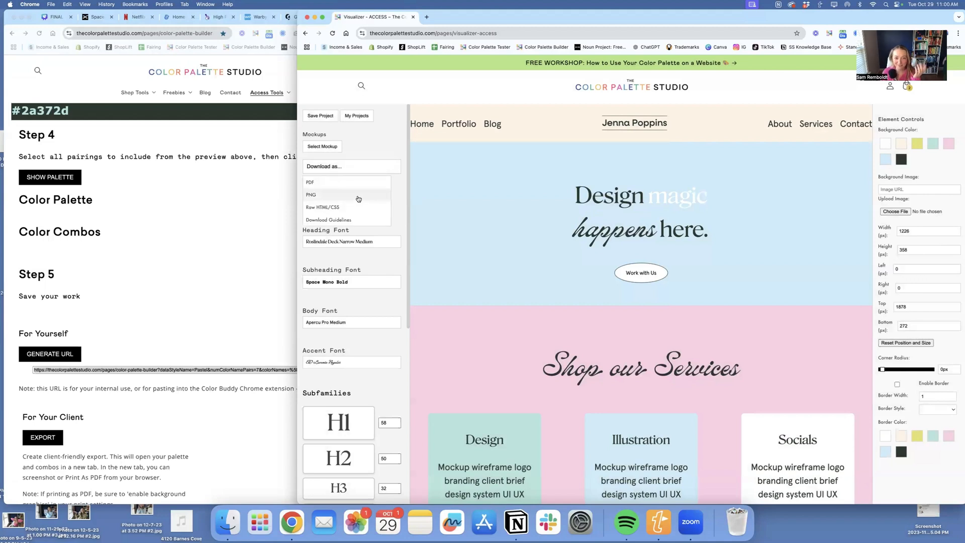
{"action": "left_click", "coordinate": [324, 183]}
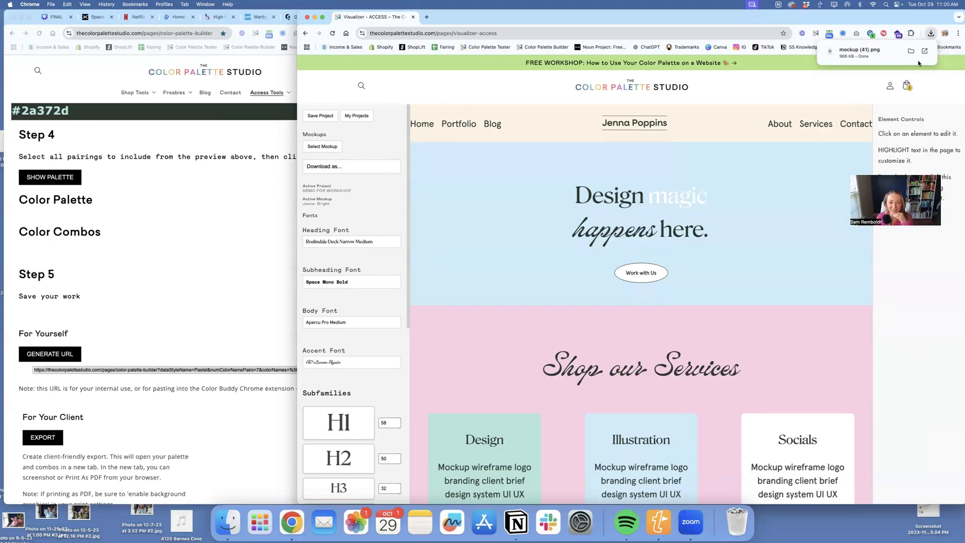
{"action": "left_click", "coordinate": [875, 54]}
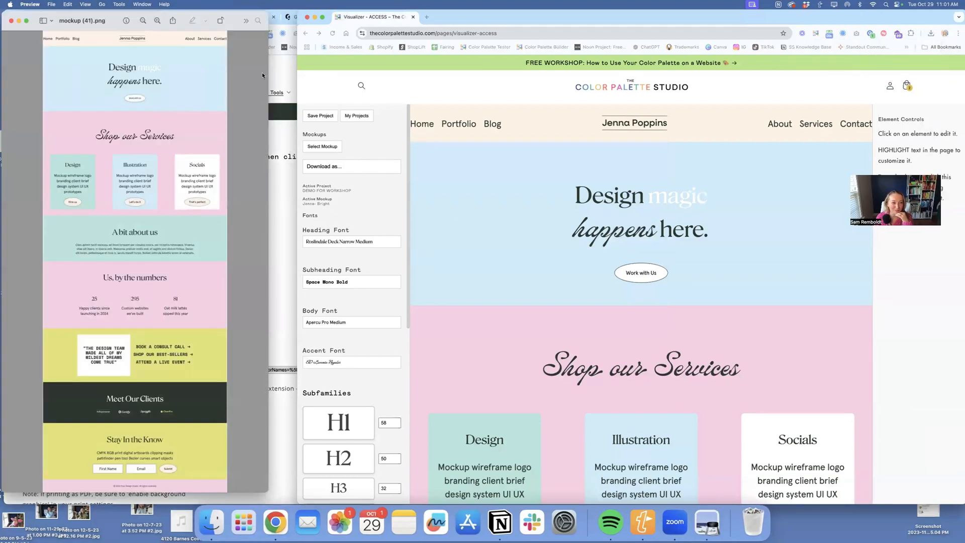
- Switch to the project's Light mockup and open a PNG download of it
{"action": "left_click", "coordinate": [323, 146]}
{"action": "left_click", "coordinate": [559, 290]}
{"action": "left_click", "coordinate": [317, 169]}
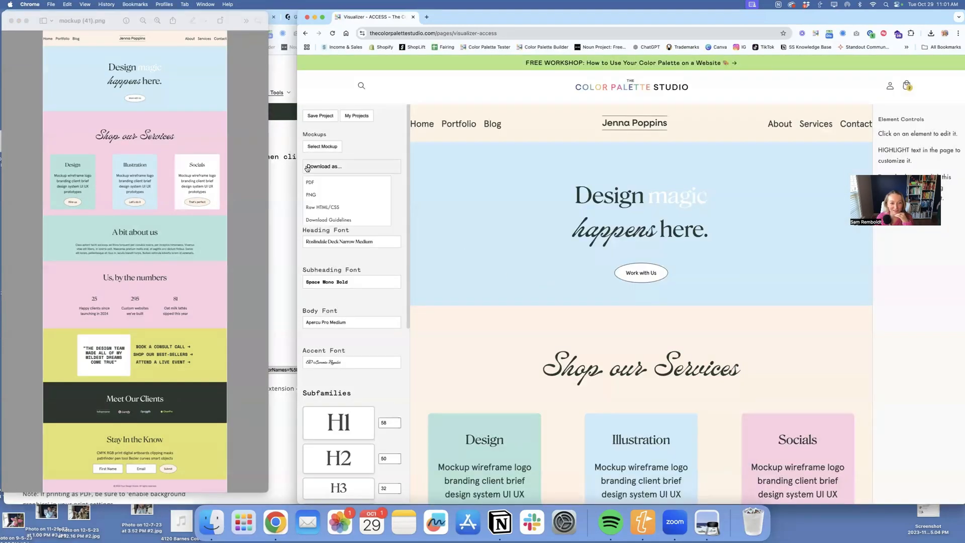
{"action": "left_click", "coordinate": [336, 197]}
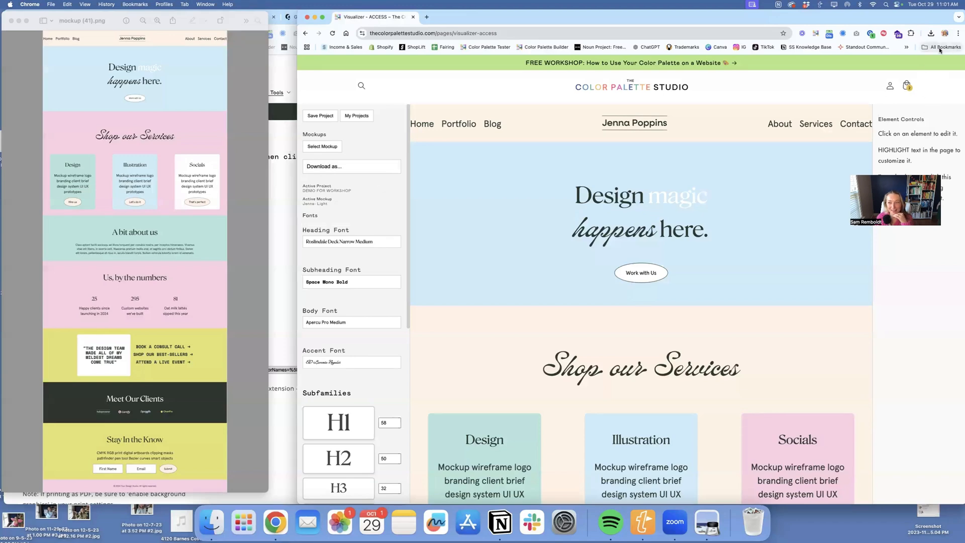
{"action": "left_click", "coordinate": [931, 33]}
{"action": "left_click", "coordinate": [874, 71]}
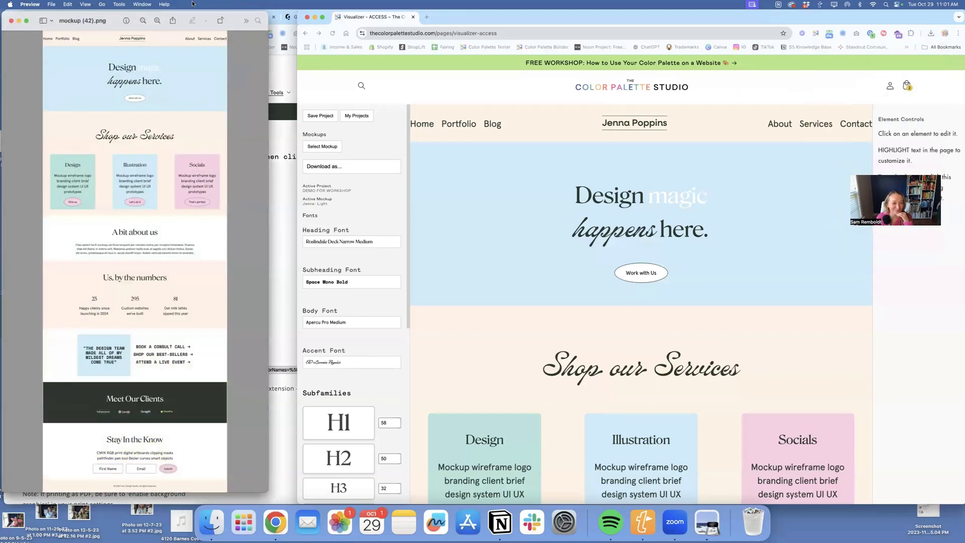
- Place the Light image beside the Bright one to compare them, and close both previews
{"action": "left_click_drag", "start_coordinate": [109, 21], "coordinate": [341, 21]}
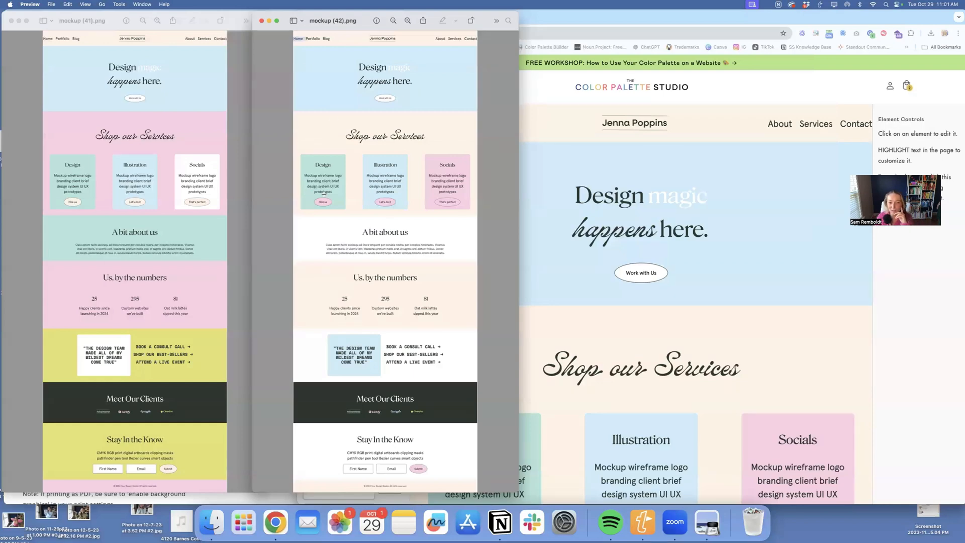
{"action": "left_click", "coordinate": [10, 20]}
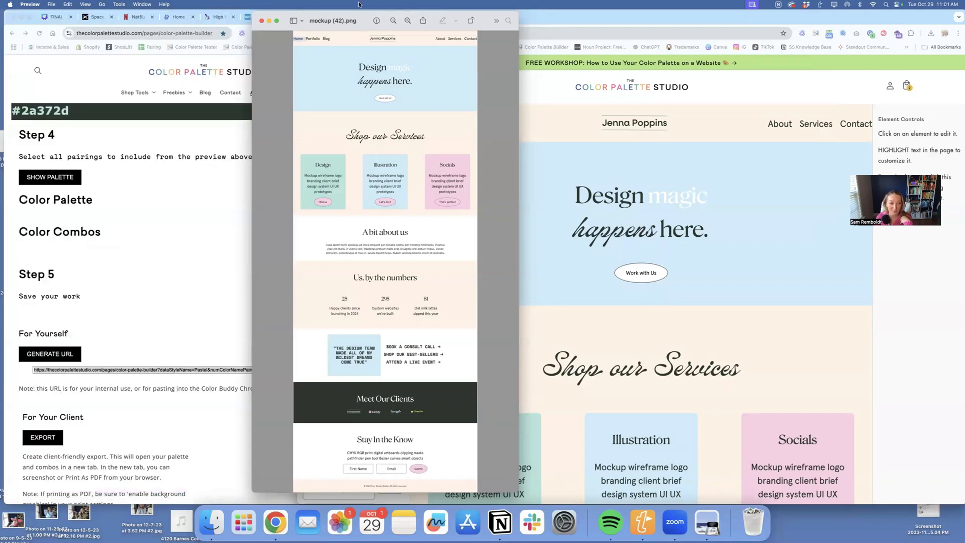
{"action": "left_click", "coordinate": [261, 21]}
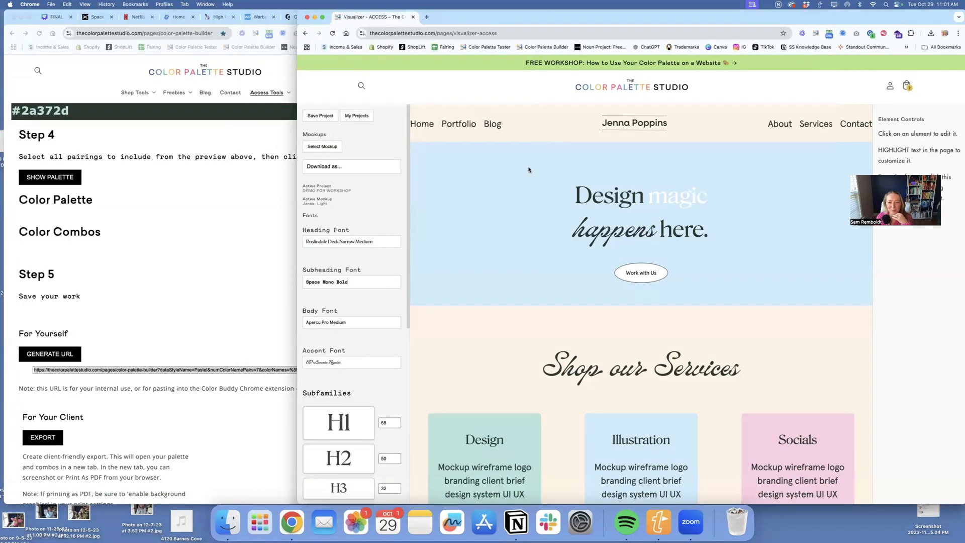
- Load the Agency mockup and apply the palette's Light color set repeatedly to get a variation with pink buttons
{"action": "left_click", "coordinate": [332, 147]}
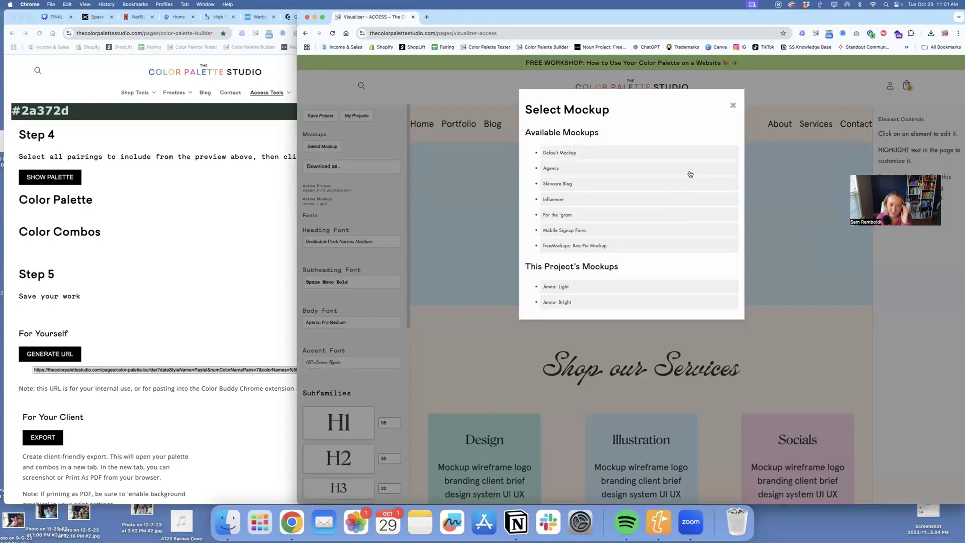
{"action": "left_click", "coordinate": [551, 168]}
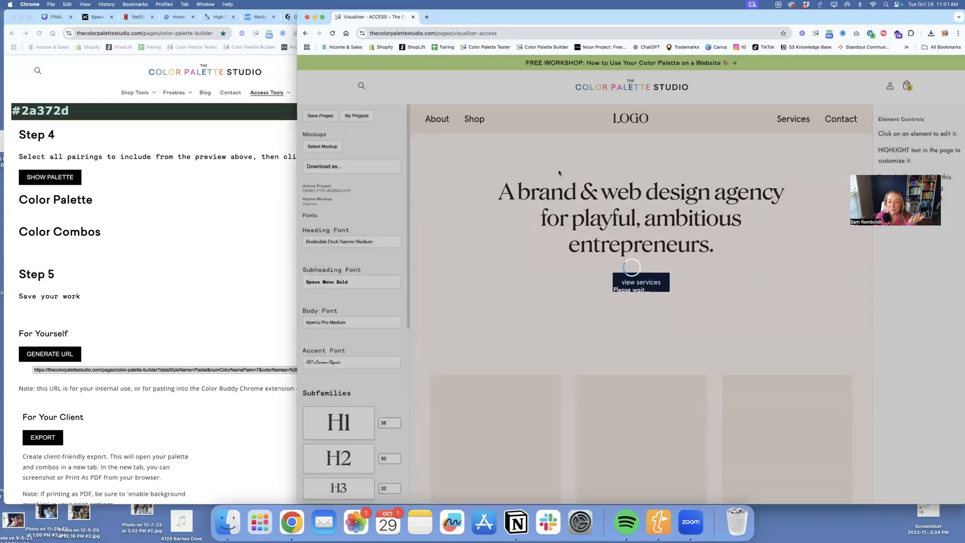
{"action": "scroll", "coordinate": [352, 322], "scroll_direction": "down", "scroll_amount": 6}
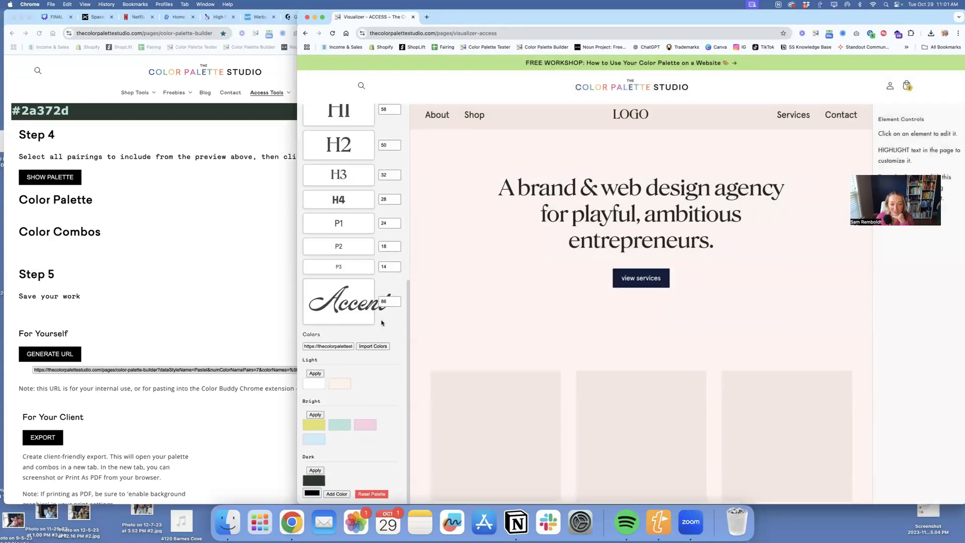
{"action": "left_click", "coordinate": [316, 373]}
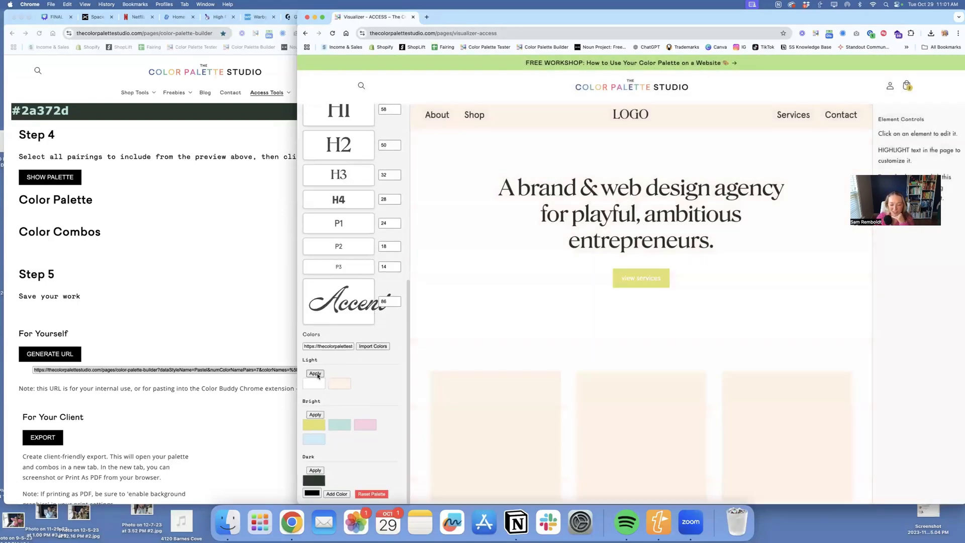
{"action": "left_click", "coordinate": [316, 374]}
{"action": "left_click", "coordinate": [316, 374]}
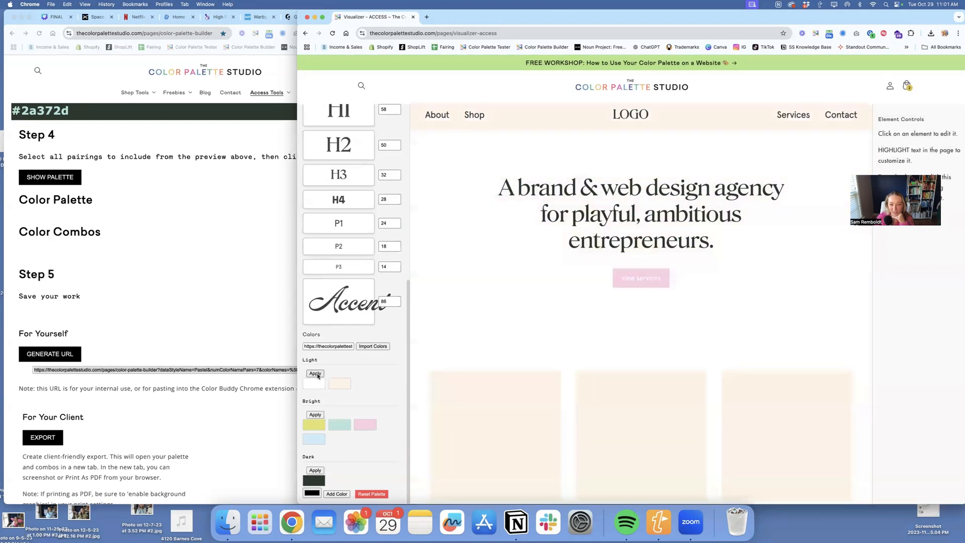
{"action": "left_click", "coordinate": [669, 267]}
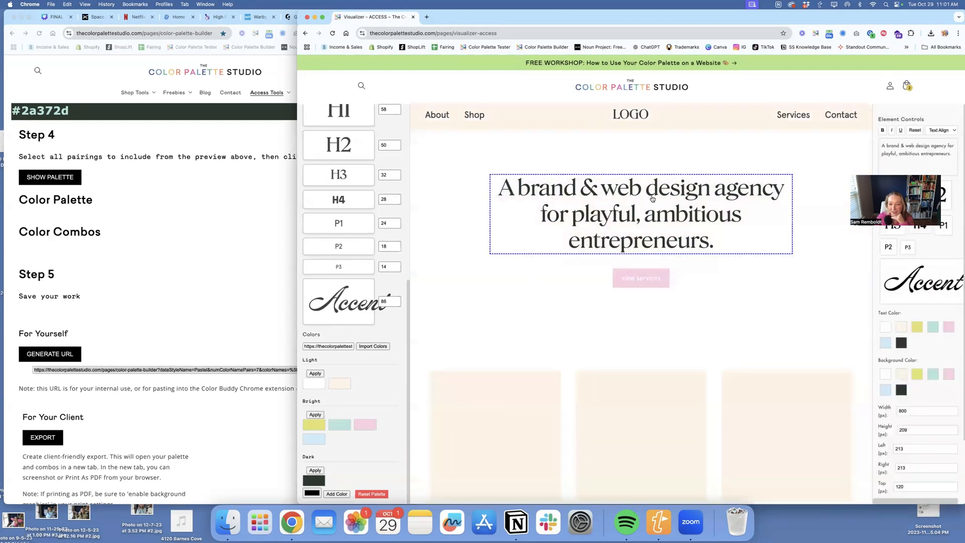
- Upload Frame 42.png as the background image of the square above "services"
{"action": "scroll", "coordinate": [477, 289], "scroll_direction": "down", "scroll_amount": 4}
{"action": "left_click", "coordinate": [499, 234]}
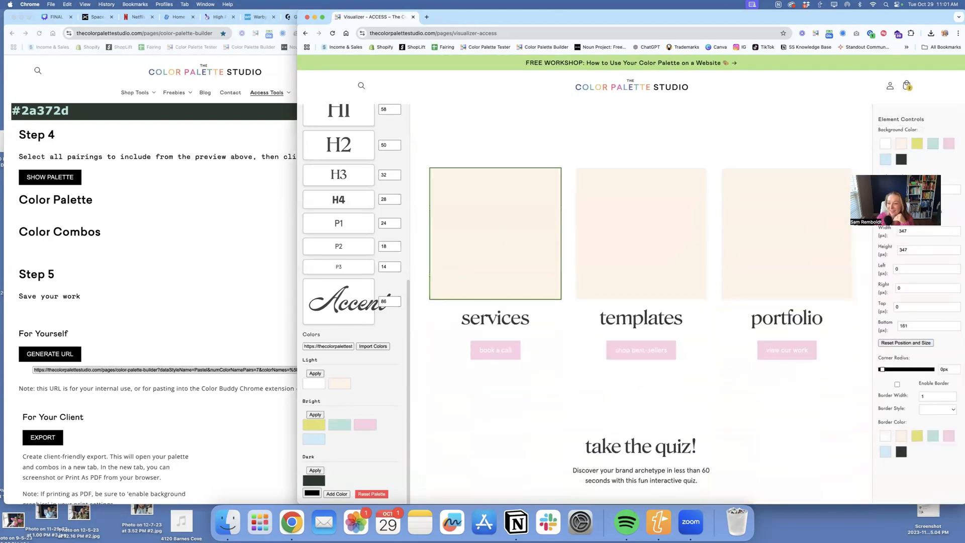
{"action": "left_click", "coordinate": [896, 211]}
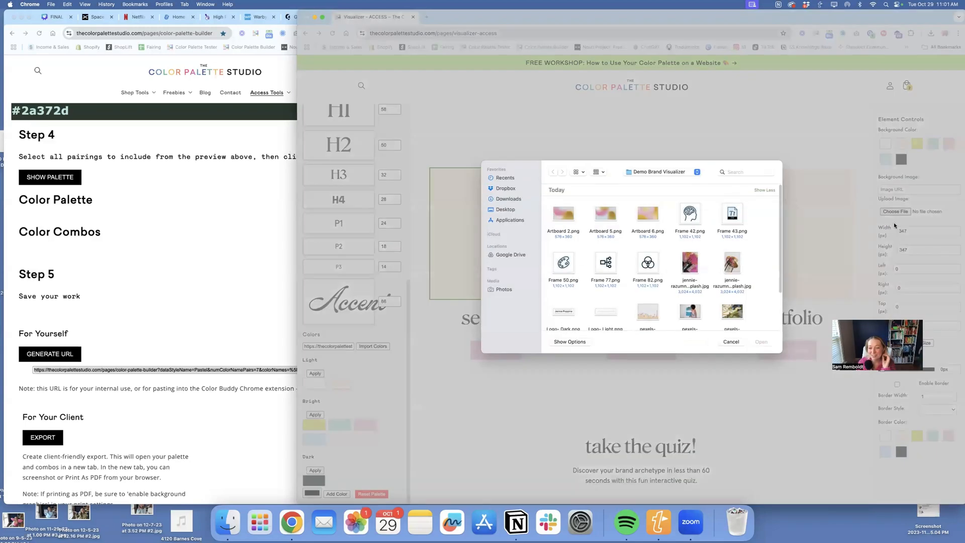
{"action": "left_click", "coordinate": [690, 214]}
{"action": "left_click", "coordinate": [761, 342]}
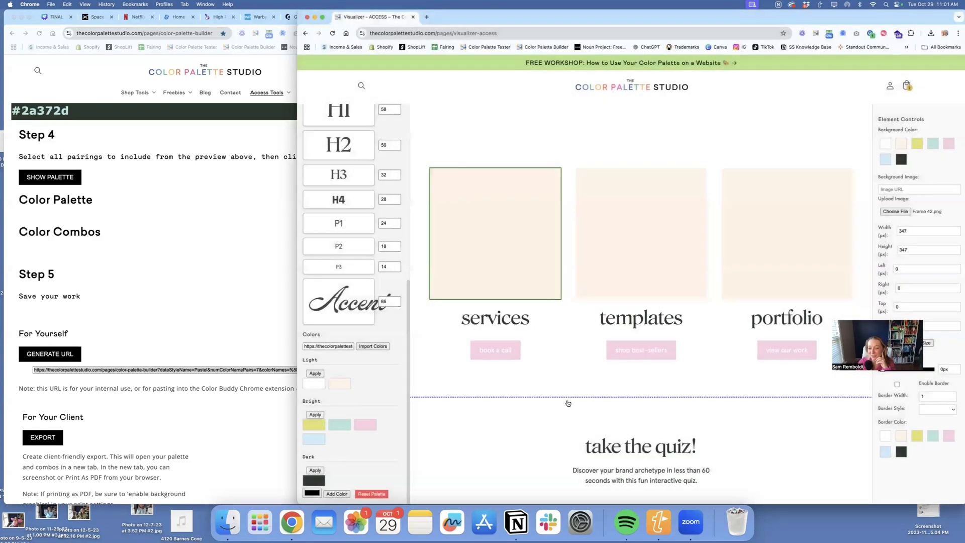
- Upload Frame 43.png as the background image of the square above "templates"
{"action": "left_click", "coordinate": [655, 237]}
{"action": "left_click", "coordinate": [896, 211]}
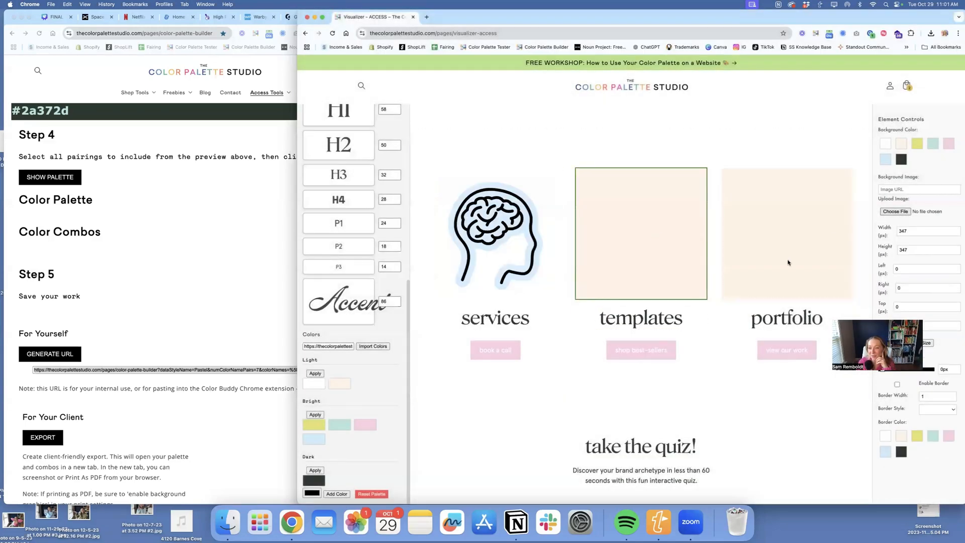
{"action": "left_click", "coordinate": [732, 214]}
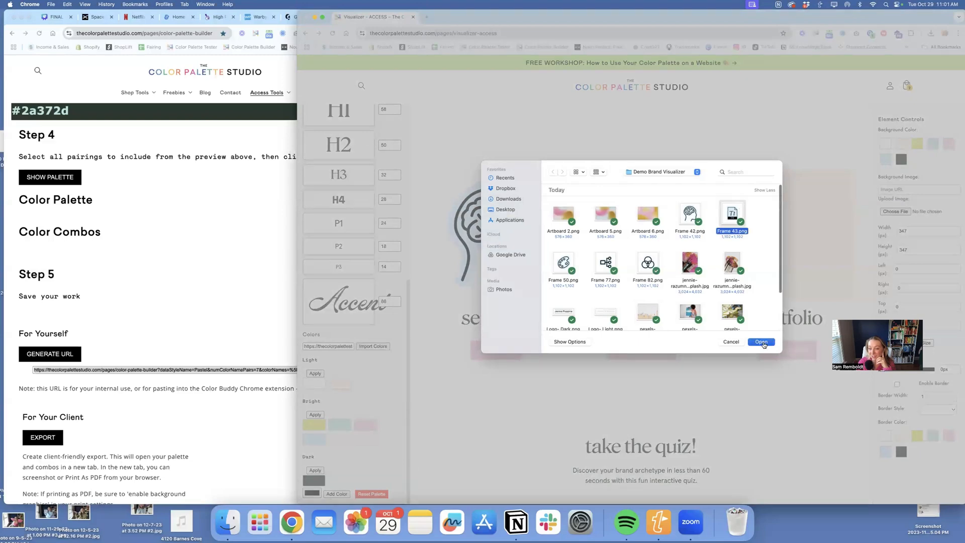
{"action": "left_click", "coordinate": [761, 342]}
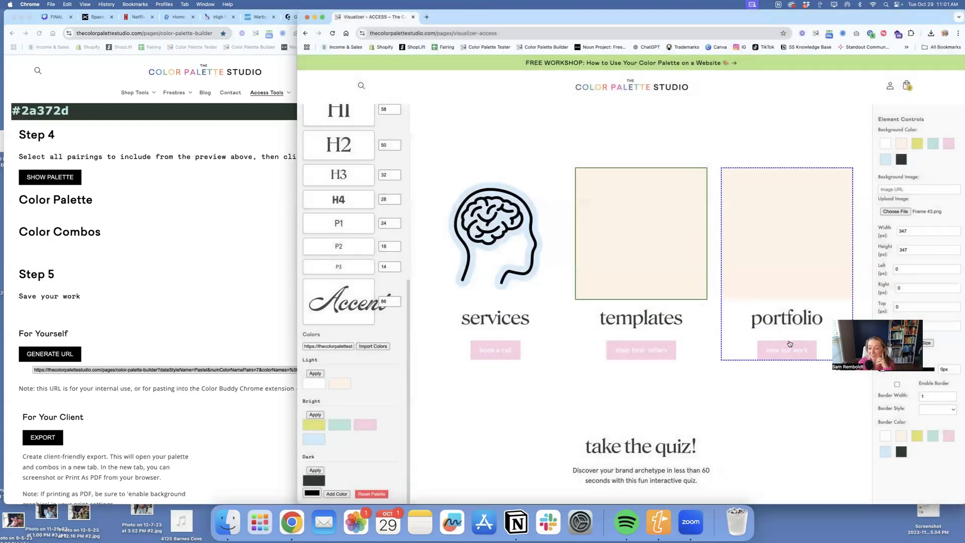
- Set the background of the "take the quiz!" section to the palette's yellow
{"action": "left_click", "coordinate": [653, 352]}
{"action": "scroll", "coordinate": [705, 356], "scroll_direction": "down", "scroll_amount": 5}
{"action": "left_click", "coordinate": [750, 243]}
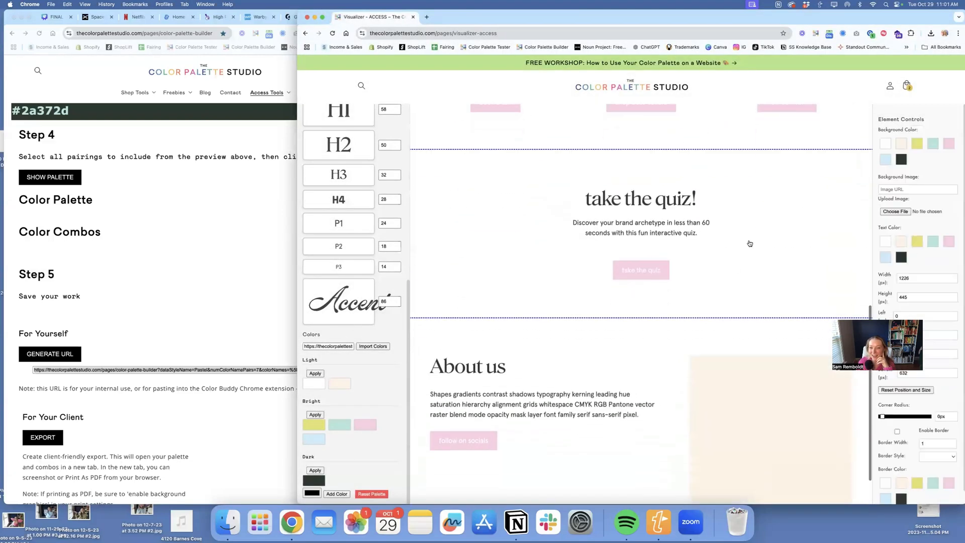
{"action": "left_click", "coordinate": [917, 144]}
{"action": "scroll", "coordinate": [679, 274], "scroll_direction": "down", "scroll_amount": 2}
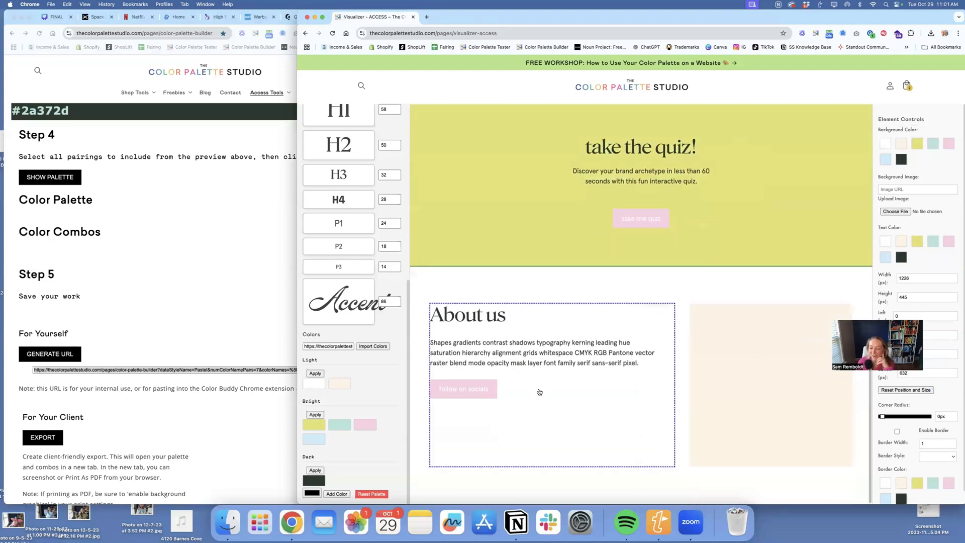
- Open the "Sales Page: Oct 29" project and look through its Agency mockup
{"action": "scroll", "coordinate": [596, 328], "scroll_direction": "up", "scroll_amount": 10}
{"action": "scroll", "coordinate": [363, 141], "scroll_direction": "up", "scroll_amount": 6}
{"action": "left_click", "coordinate": [357, 116]}
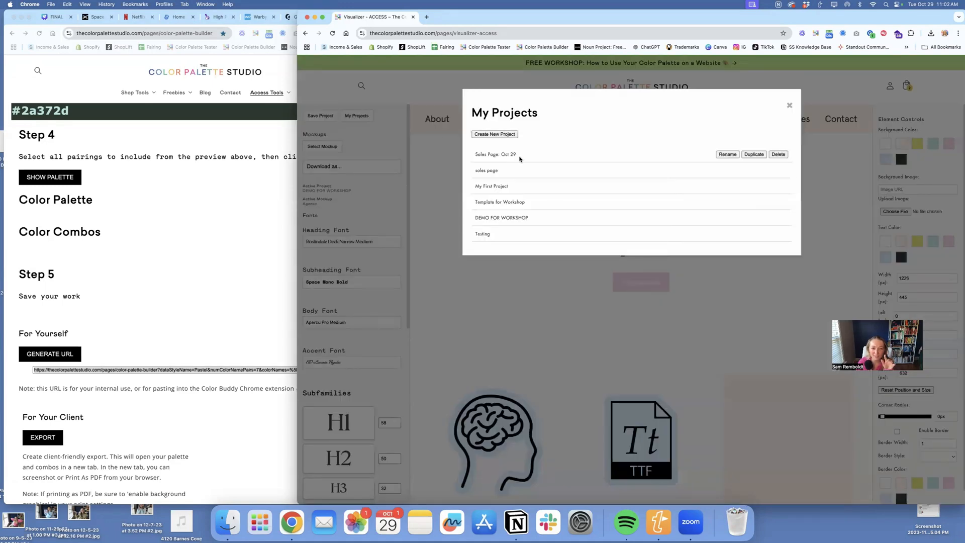
{"action": "left_click", "coordinate": [508, 155]}
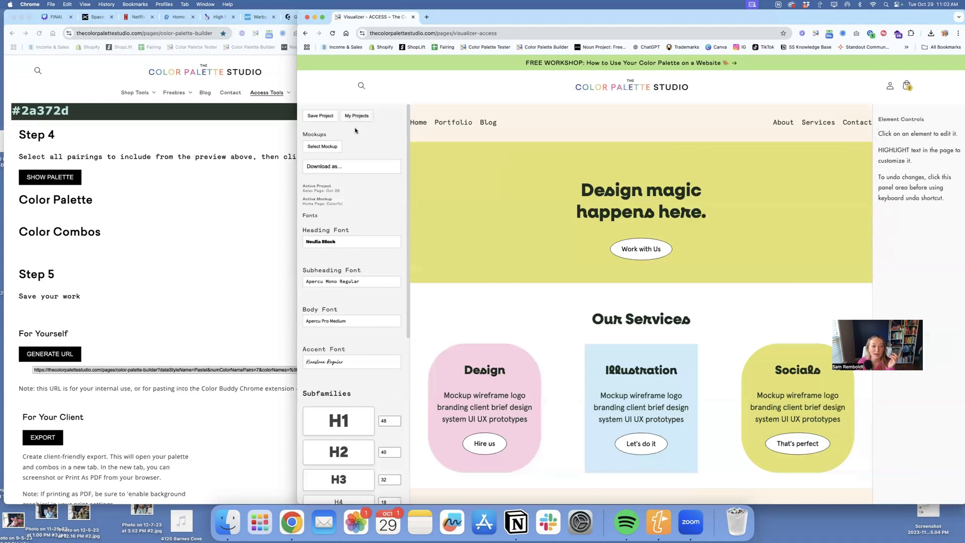
{"action": "left_click", "coordinate": [322, 146]}
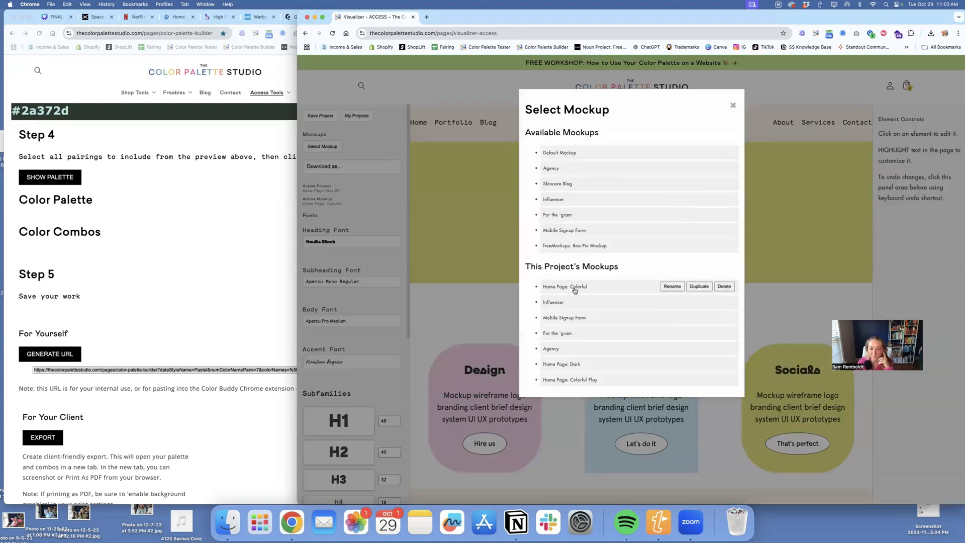
{"action": "left_click", "coordinate": [573, 348]}
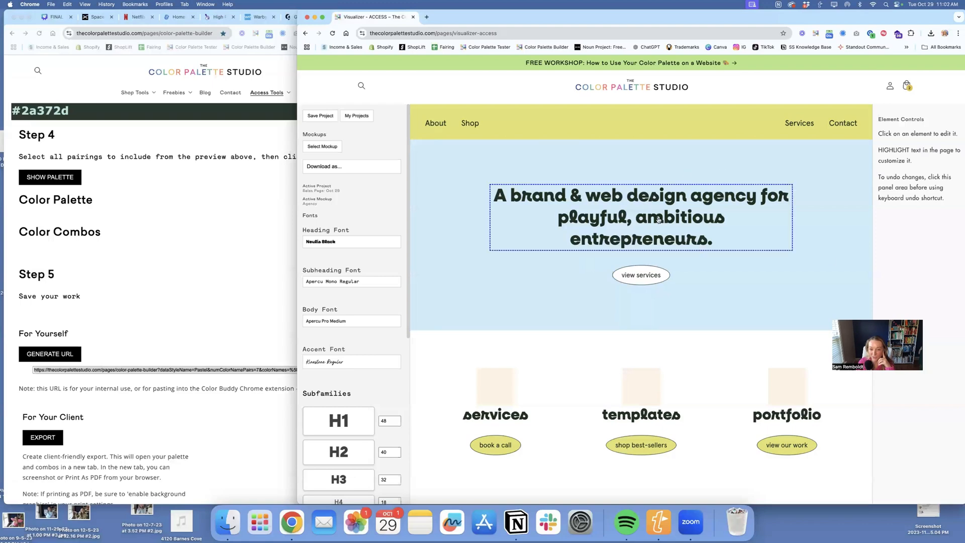
{"action": "scroll", "coordinate": [661, 226], "scroll_direction": "down", "scroll_amount": 8}
{"action": "scroll", "coordinate": [665, 235], "scroll_direction": "up", "scroll_amount": 5}
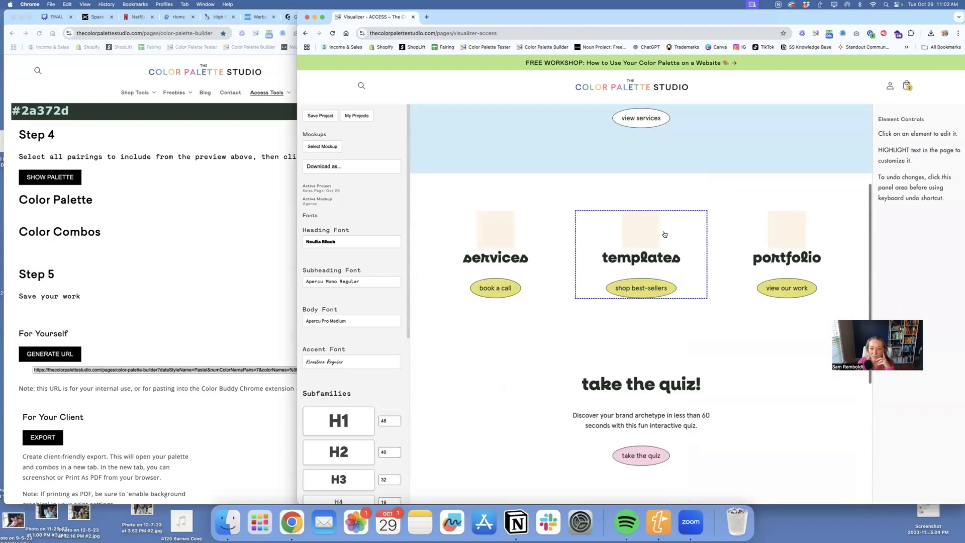
{"action": "scroll", "coordinate": [722, 276], "scroll_direction": "down", "scroll_amount": 2}
{"action": "scroll", "coordinate": [723, 276], "scroll_direction": "down", "scroll_amount": 2}
{"action": "scroll", "coordinate": [720, 274], "scroll_direction": "up", "scroll_amount": 7}
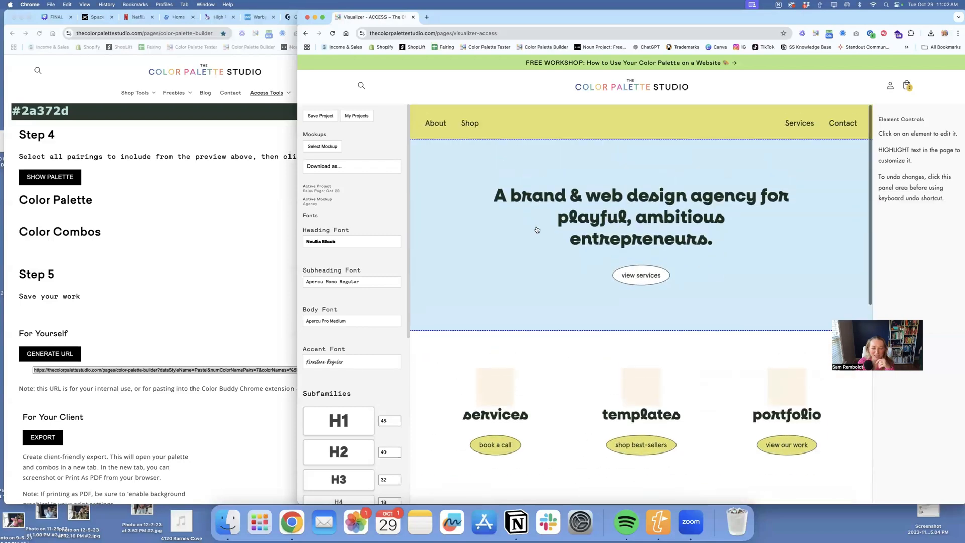
- Open the project's Mobile Signup Form mockup and inspect how the palette colors are used on its form fields
{"action": "left_click", "coordinate": [327, 146]}
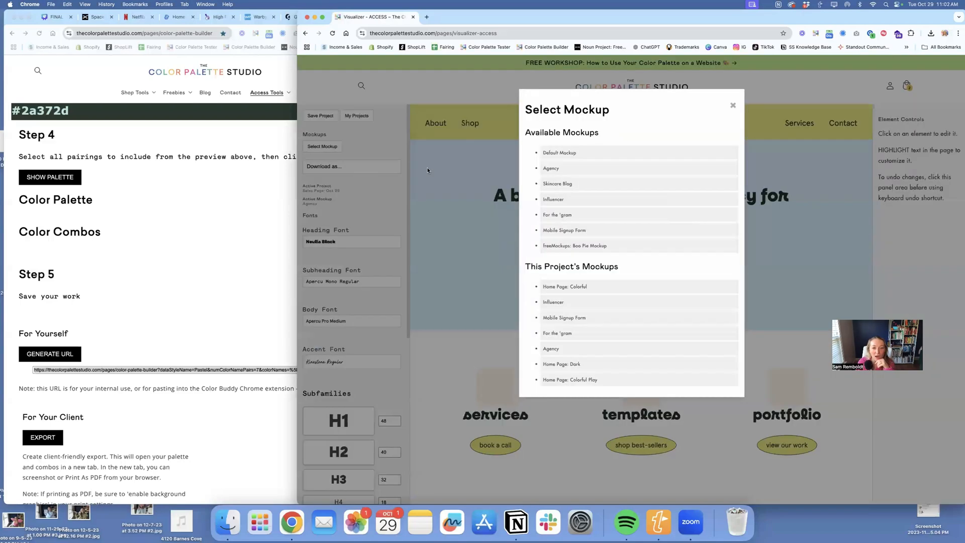
{"action": "left_click", "coordinate": [577, 319]}
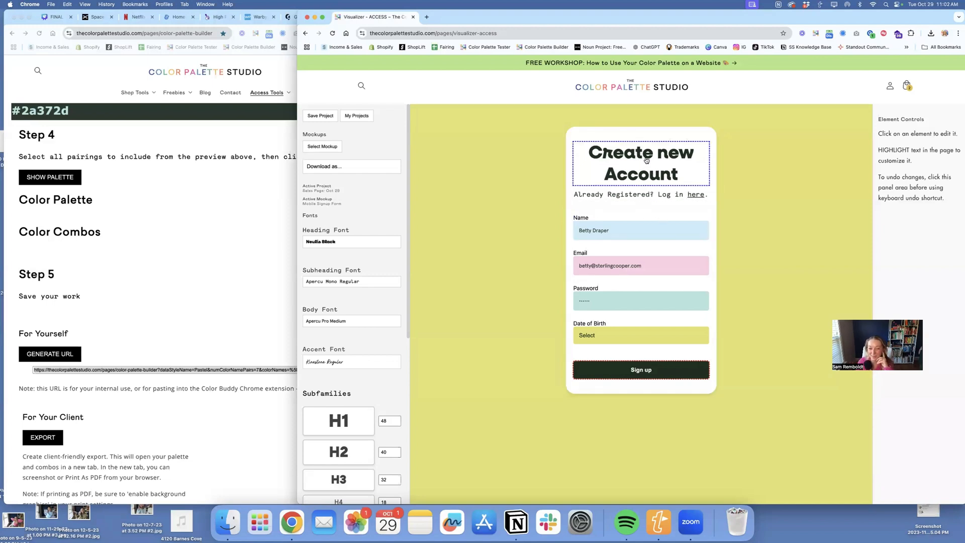
{"action": "left_click", "coordinate": [583, 231]}
{"action": "left_click", "coordinate": [917, 220]}
{"action": "left_click", "coordinate": [911, 242]}
- Reopen the DEMO FOR WORKSHOP project and load the available For the 'gram mockup
{"action": "left_click", "coordinate": [356, 115]}
{"action": "left_click", "coordinate": [506, 221]}
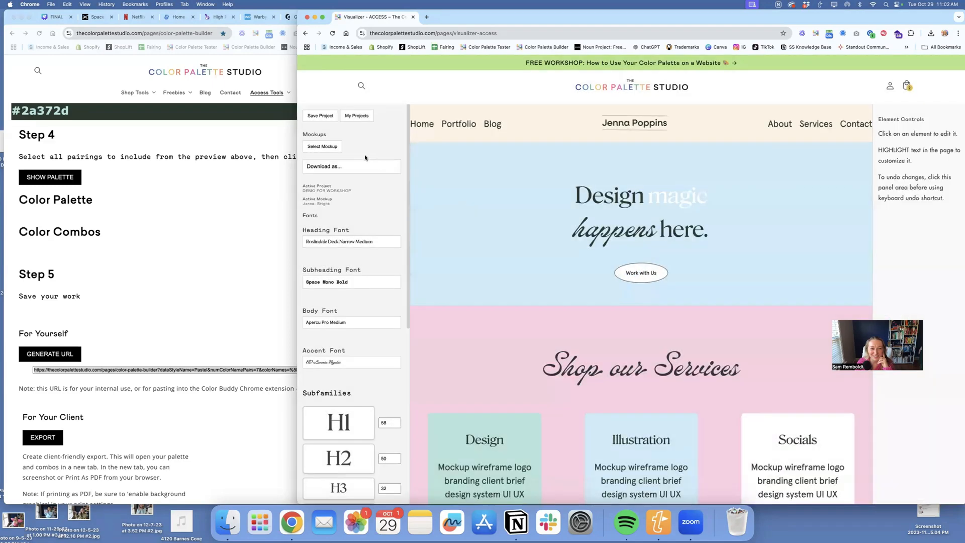
{"action": "left_click", "coordinate": [331, 150]}
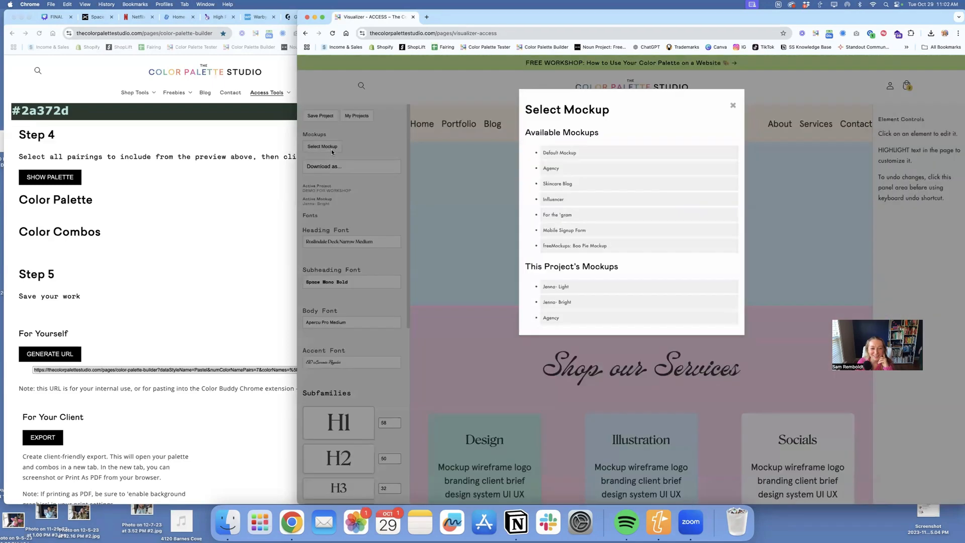
{"action": "left_click", "coordinate": [570, 215]}
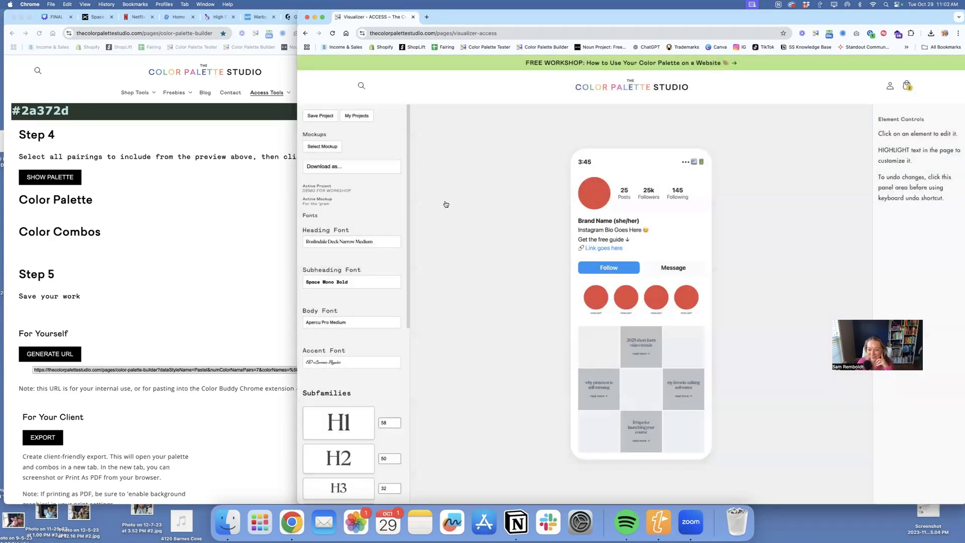
- Apply the palette's Light color set repeatedly to get a variation with a cream background and mint circles
{"action": "scroll", "coordinate": [380, 239], "scroll_direction": "down", "scroll_amount": 6}
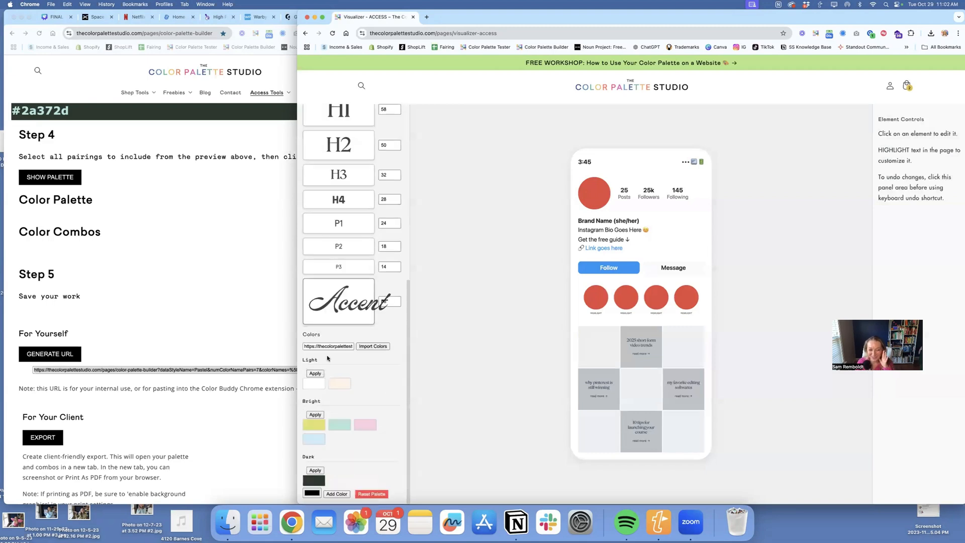
{"action": "left_click", "coordinate": [314, 374]}
{"action": "left_click", "coordinate": [314, 374]}
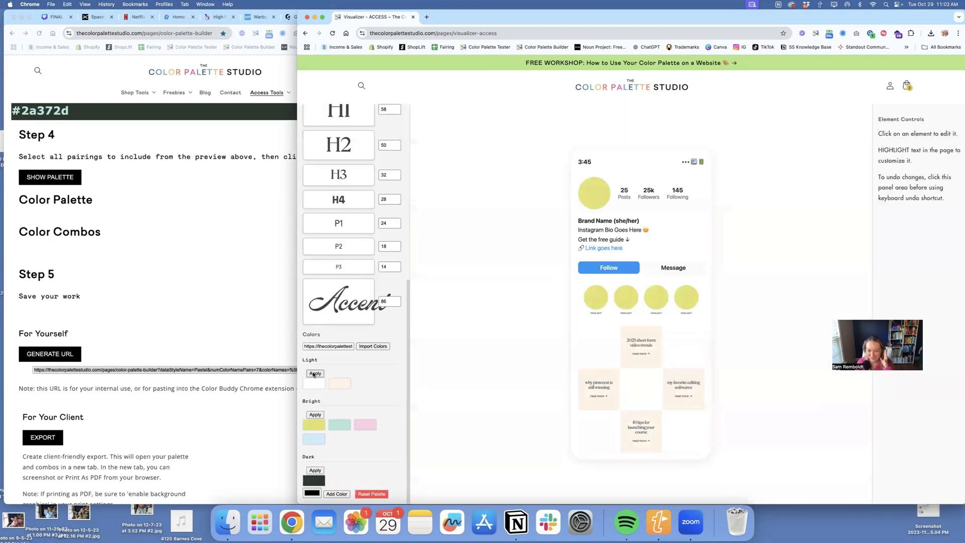
{"action": "left_click", "coordinate": [314, 374]}
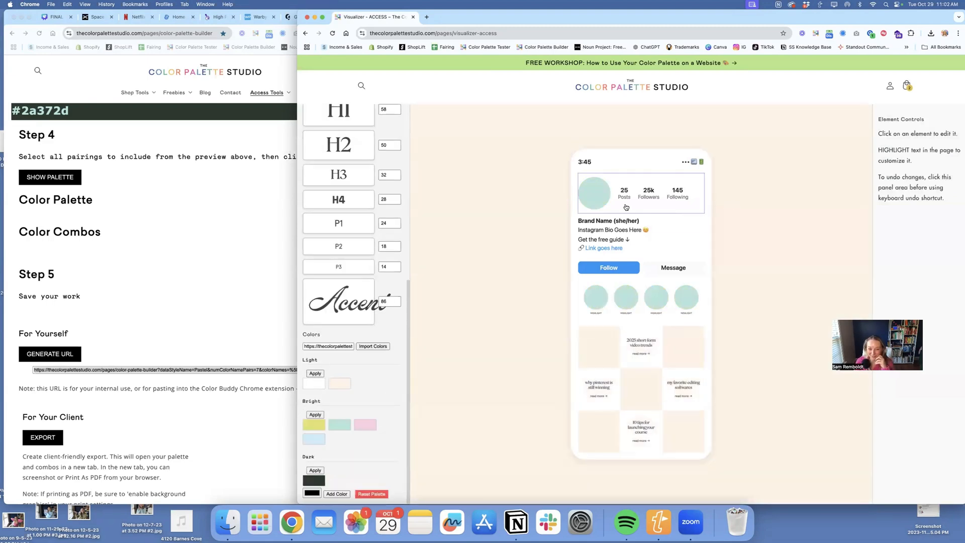
- Upload a photo from the Demo Brand Visualizer folder as the background image of the profile picture circle
{"action": "left_click", "coordinate": [594, 196]}
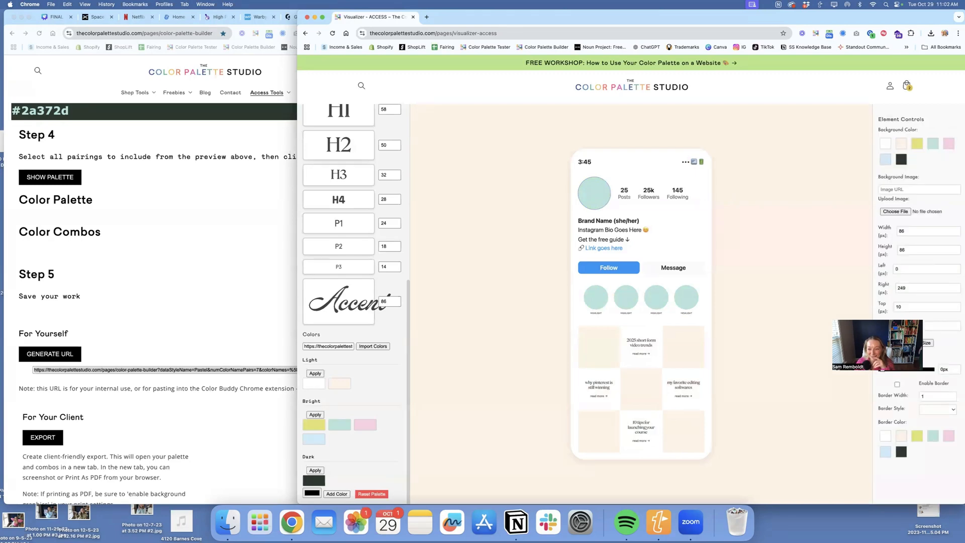
{"action": "left_click", "coordinate": [904, 212]}
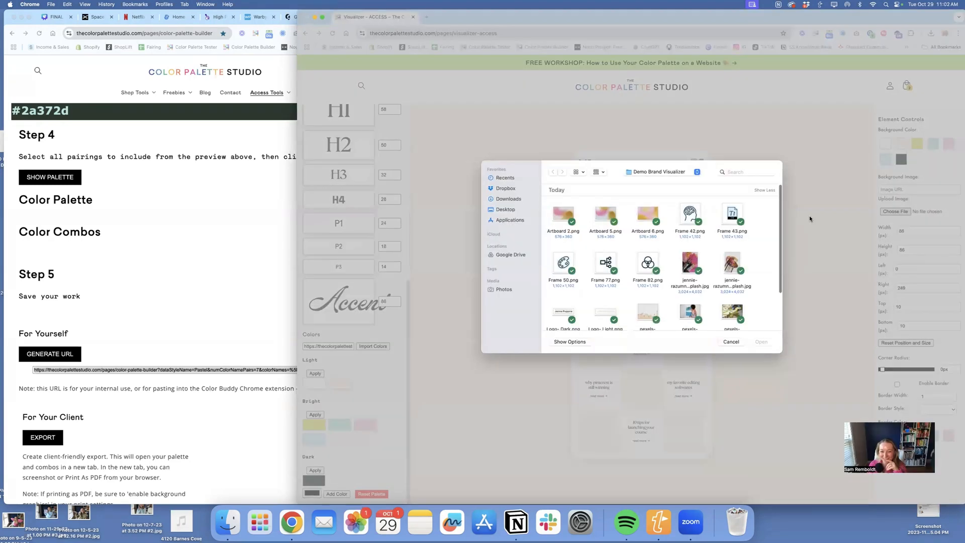
{"action": "scroll", "coordinate": [694, 264], "scroll_direction": "down", "scroll_amount": 3}
{"action": "left_click", "coordinate": [563, 307]}
{"action": "left_click", "coordinate": [761, 342]}
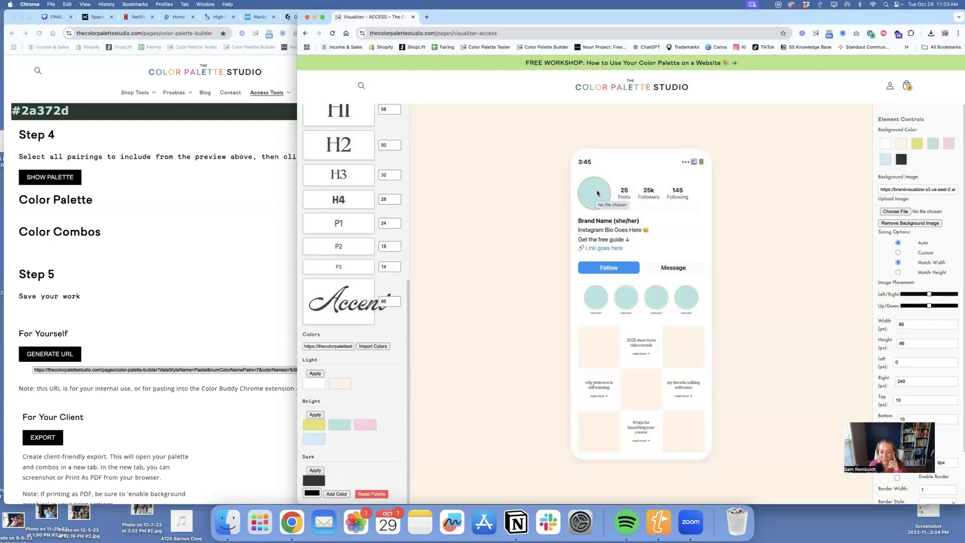
- Replace the "Brand Name (she/her)" line with the owner's first name followed by "- Color Palette Studio"
{"action": "left_click", "coordinate": [596, 222]}
{"action": "left_click", "coordinate": [935, 146]}
{"action": "key", "text": "super+a"}
{"action": "type", "text": "Sam"}
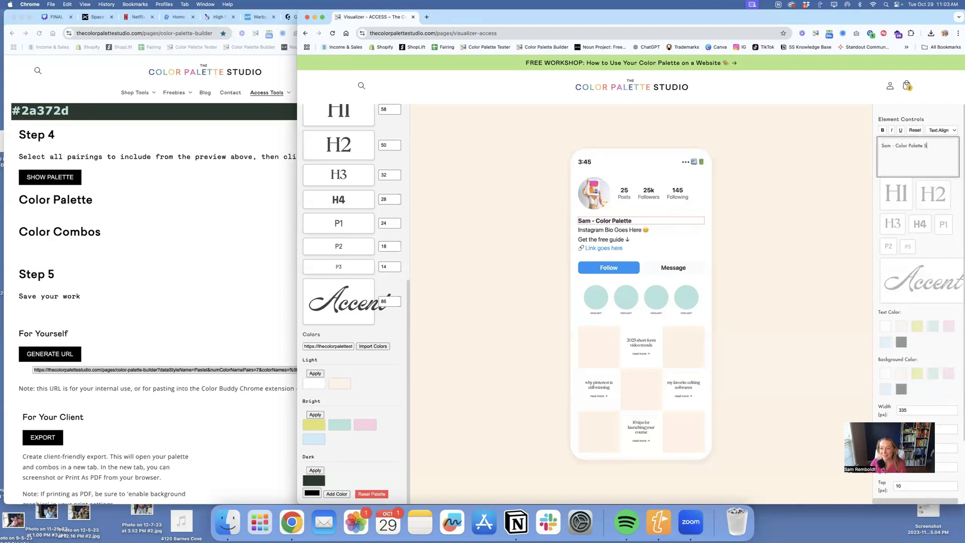
{"action": "type", "text": "io"}
- Change the profile's link text to "BUY MY STUFF", keeping the link emoji in front
{"action": "left_click", "coordinate": [615, 230]}
{"action": "left_click", "coordinate": [920, 163]}
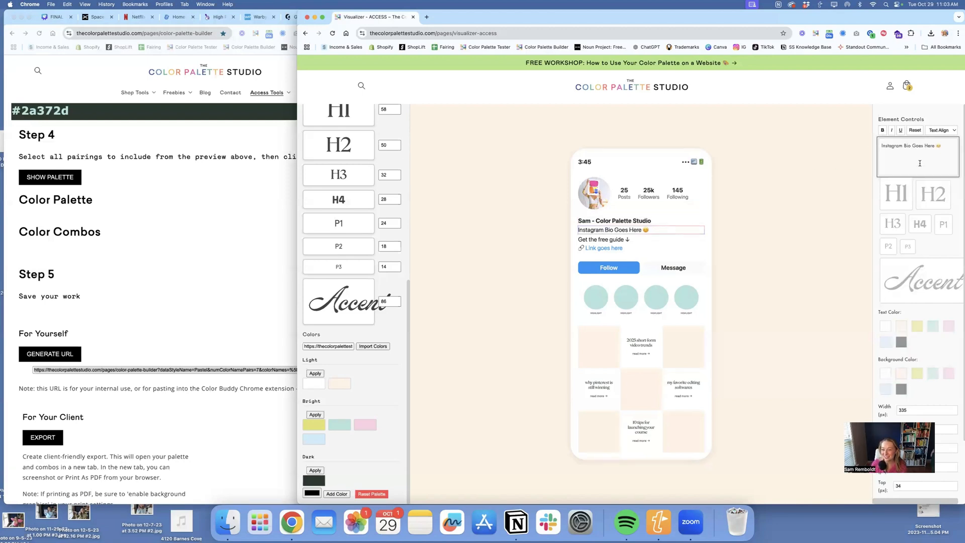
{"action": "left_click", "coordinate": [612, 242]}
{"action": "left_click", "coordinate": [605, 248]}
{"action": "left_click_drag", "start_coordinate": [942, 162], "coordinate": [890, 147]}
{"action": "type", "text": "BUY MY STUFF"}
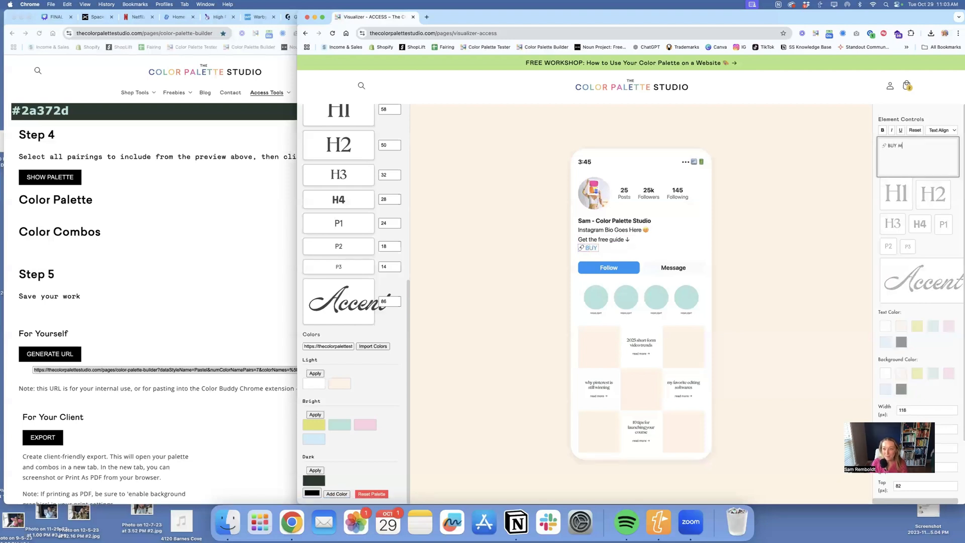
- Upload the pink cosmetics photo as the background image of the first square in the post grid
{"action": "left_click", "coordinate": [593, 352]}
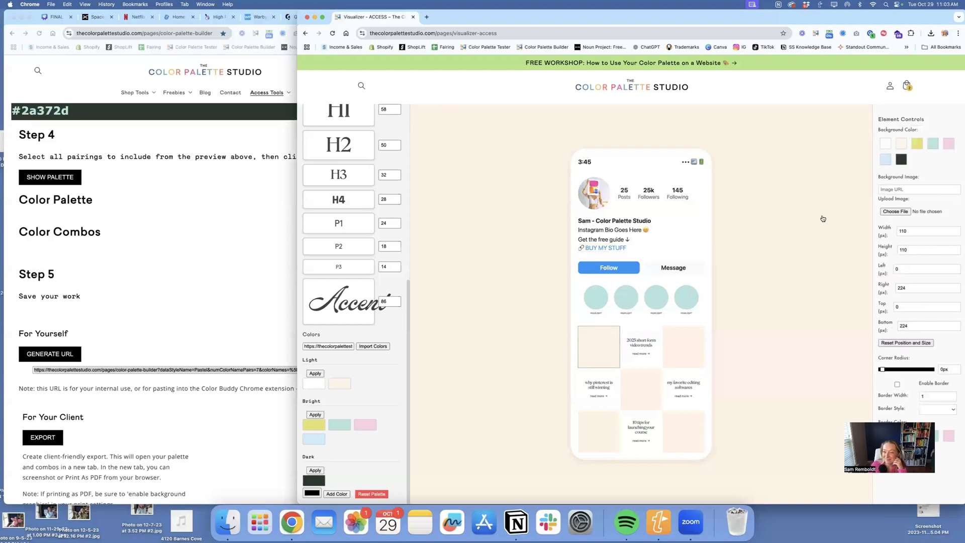
{"action": "left_click", "coordinate": [896, 211]}
{"action": "left_click", "coordinate": [692, 261]}
{"action": "left_click", "coordinate": [761, 342]}
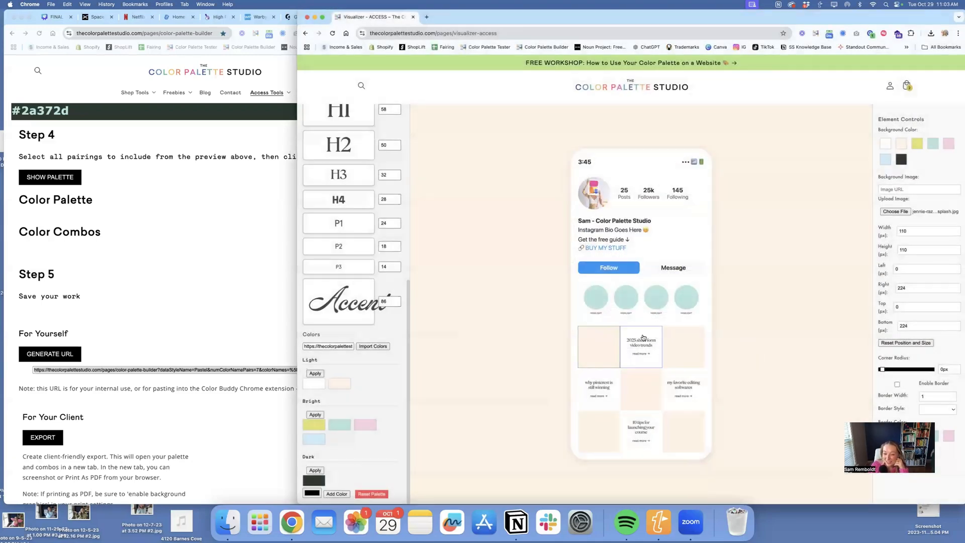
- Color the post tiles: yellow for "2025 short form video trends", pink for "my favorite editing softwares", light blue for "why pinterest is still winning"
{"action": "left_click", "coordinate": [644, 338]}
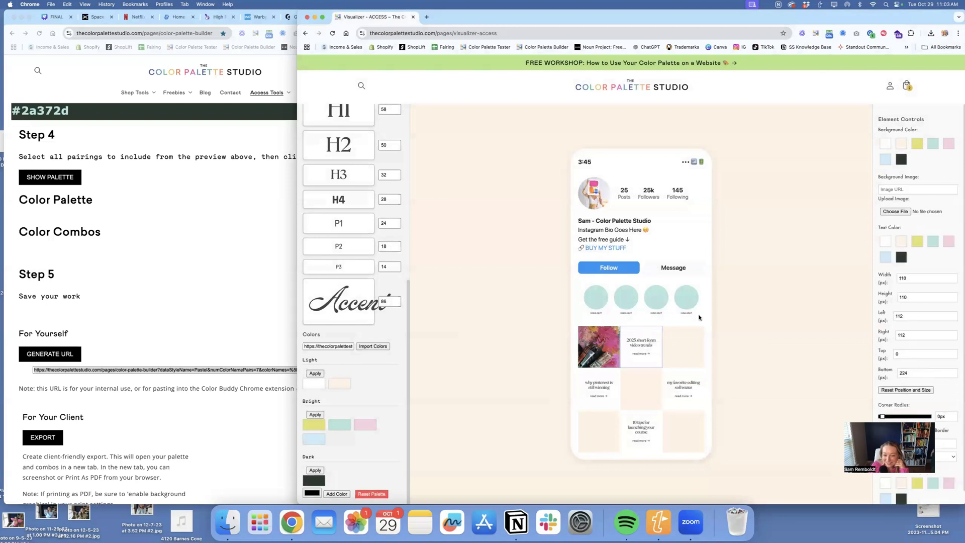
{"action": "left_click", "coordinate": [933, 146]}
{"action": "left_click", "coordinate": [917, 143]}
{"action": "left_click", "coordinate": [679, 378]}
{"action": "left_click", "coordinate": [949, 144]}
{"action": "left_click", "coordinate": [580, 378]}
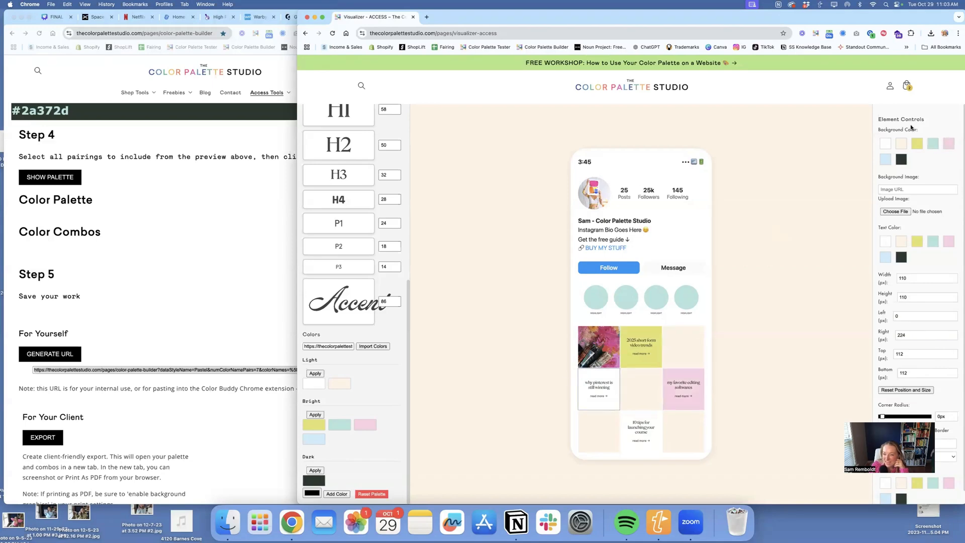
{"action": "left_click", "coordinate": [885, 159]}
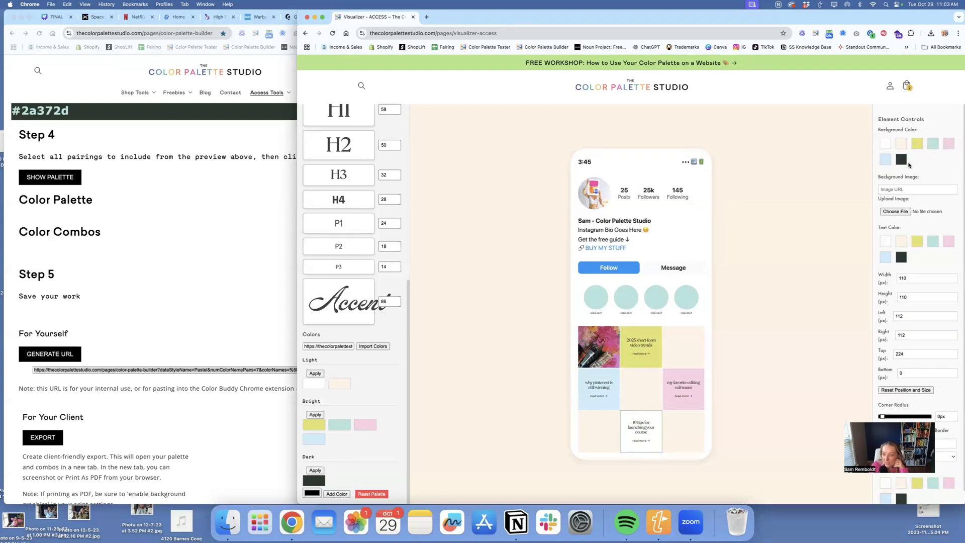
- Give the "10 tips for launching your course" tile a light blue background color and Artboard 5.png as its background image
{"action": "left_click", "coordinate": [883, 160]}
{"action": "left_click", "coordinate": [891, 211]}
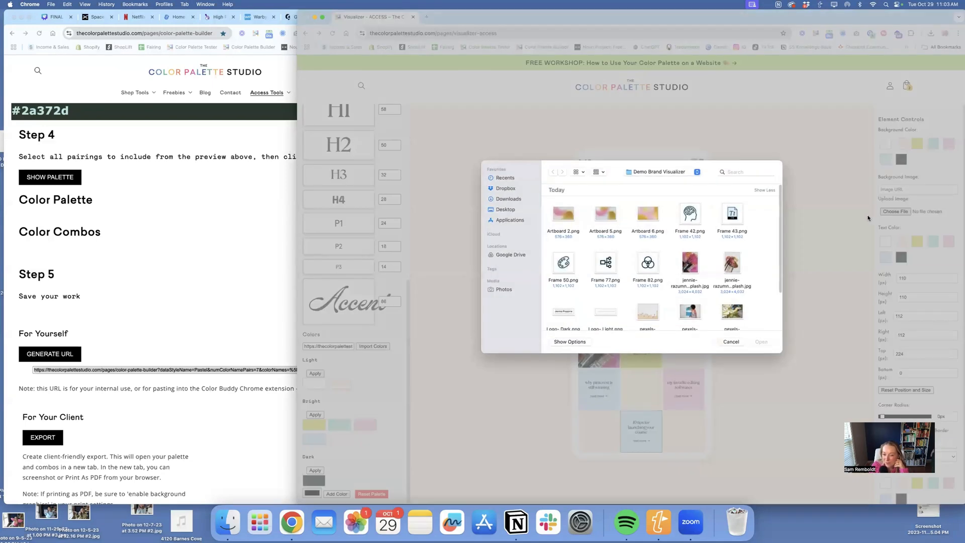
{"action": "left_click", "coordinate": [606, 215]}
{"action": "left_click", "coordinate": [762, 342]}
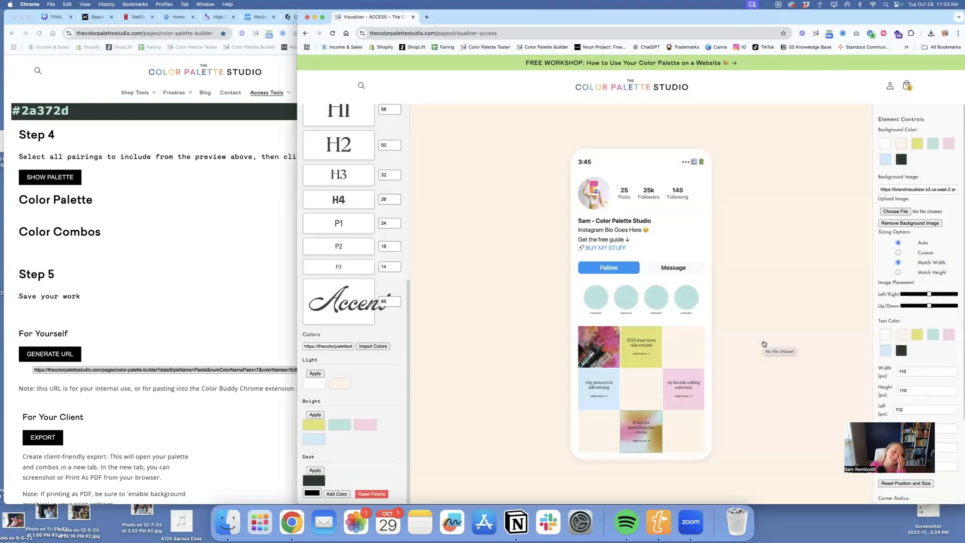
{"action": "left_click", "coordinate": [682, 362]}
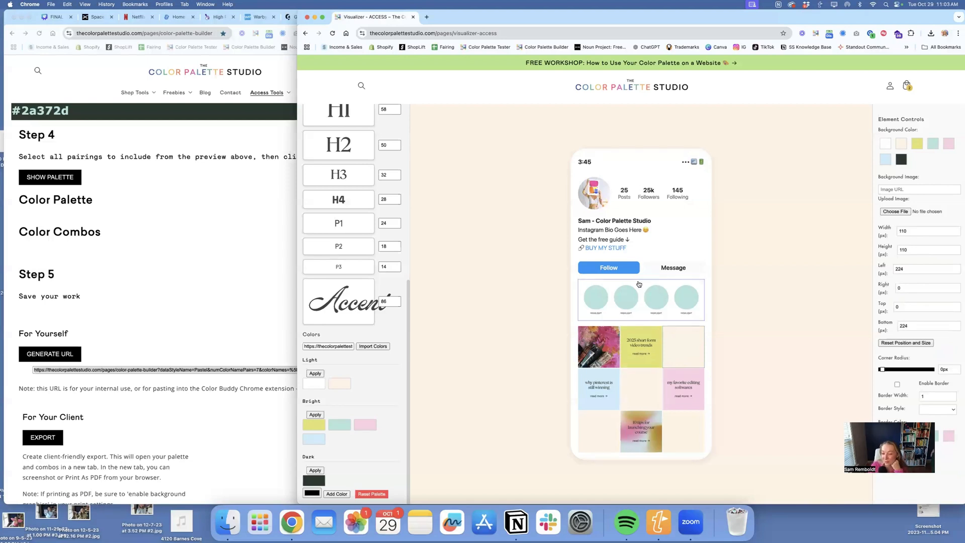
- Download the Instagram mockup as a PNG, open the downloaded file to check it, and close the preview
{"action": "scroll", "coordinate": [332, 161], "scroll_direction": "up", "scroll_amount": 10}
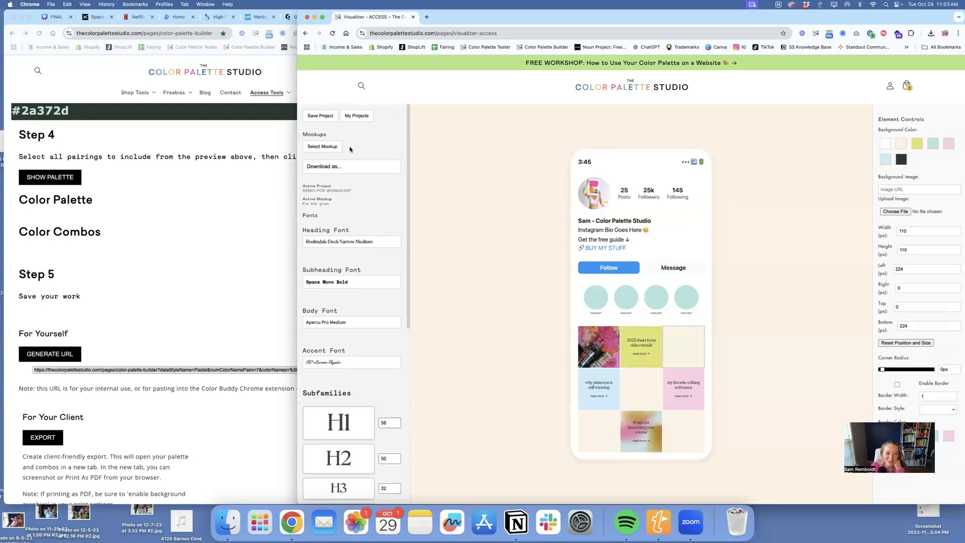
{"action": "left_click", "coordinate": [326, 166]}
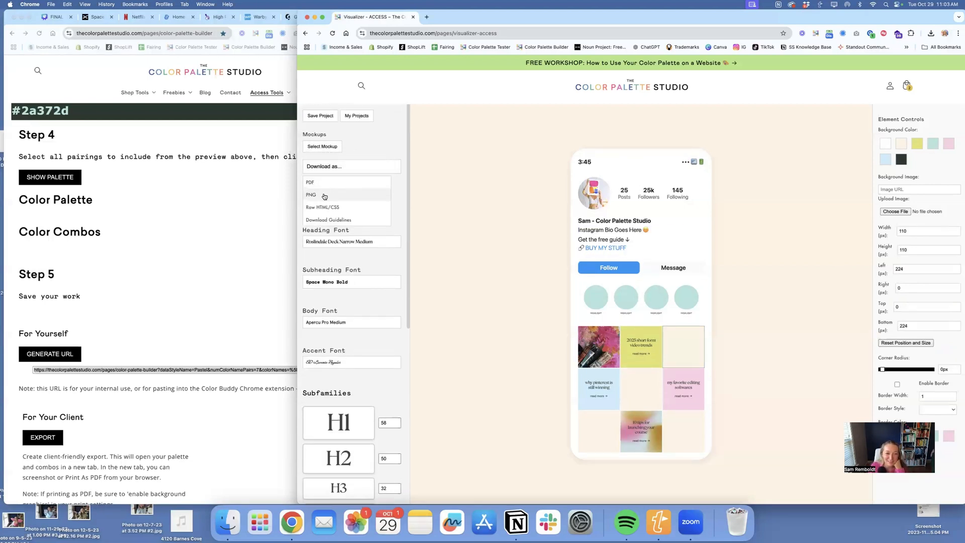
{"action": "left_click", "coordinate": [324, 196]}
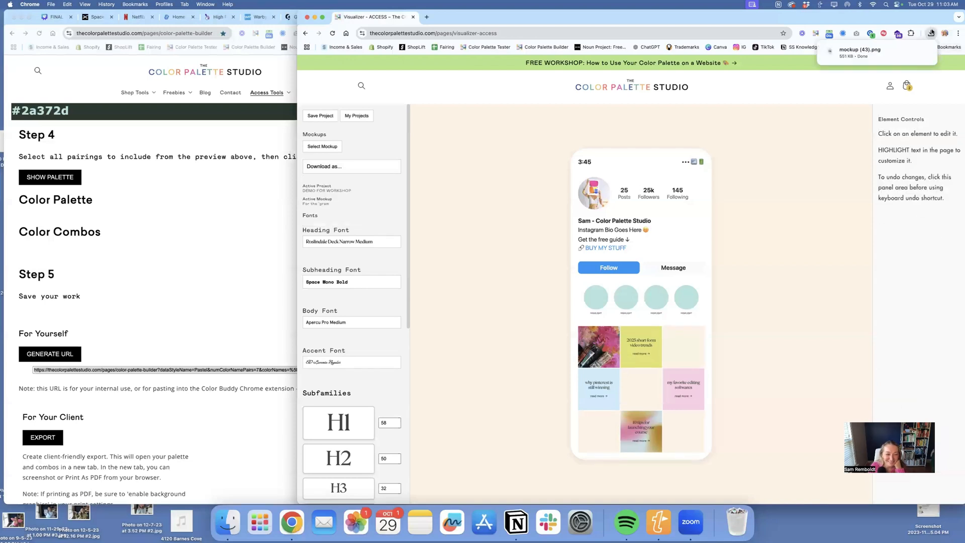
{"action": "left_click", "coordinate": [845, 63]}
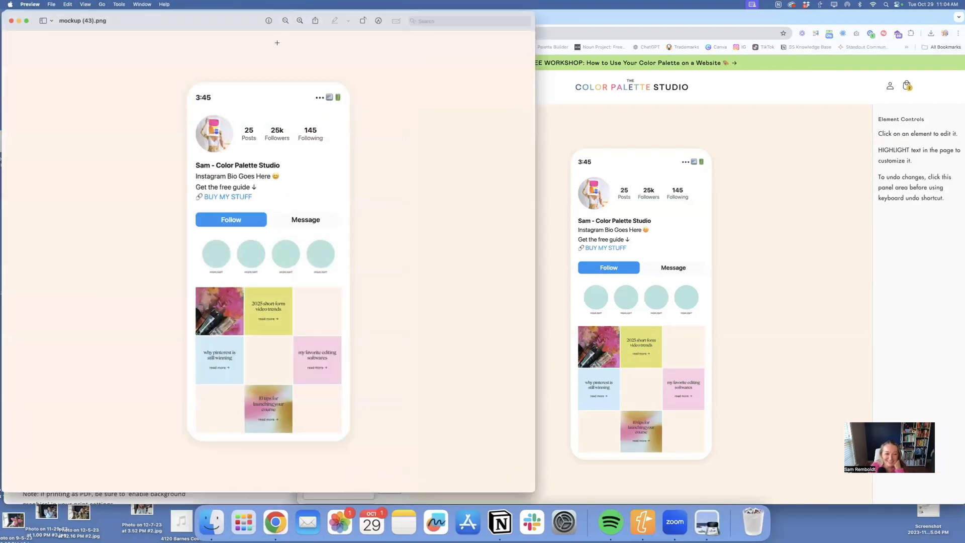
{"action": "left_click", "coordinate": [10, 21]}
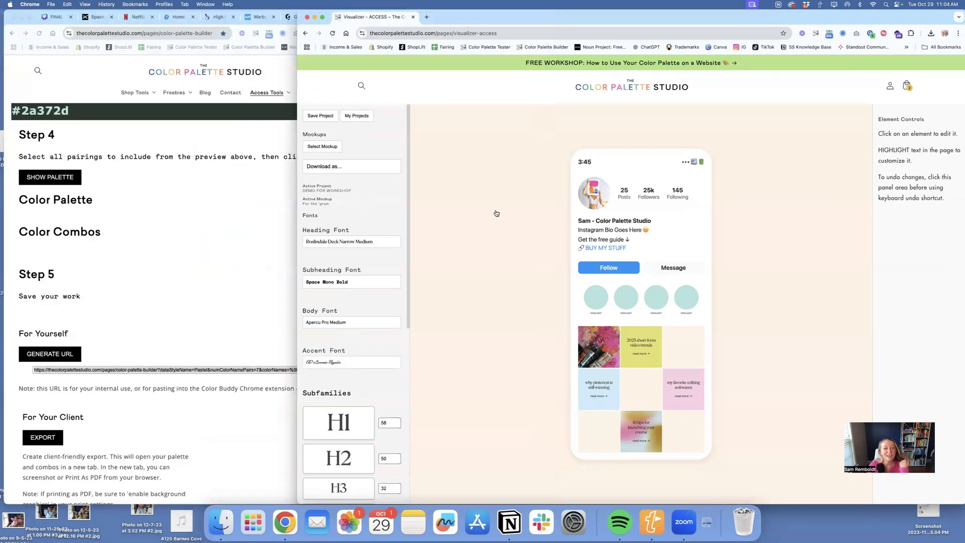
{"action": "left_click", "coordinate": [336, 146]}
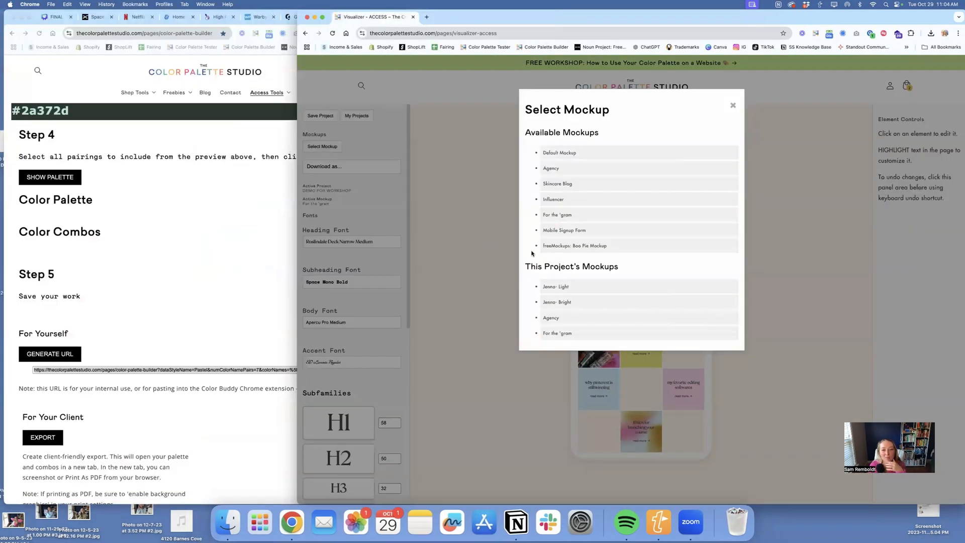
{"action": "left_click", "coordinate": [482, 195]}
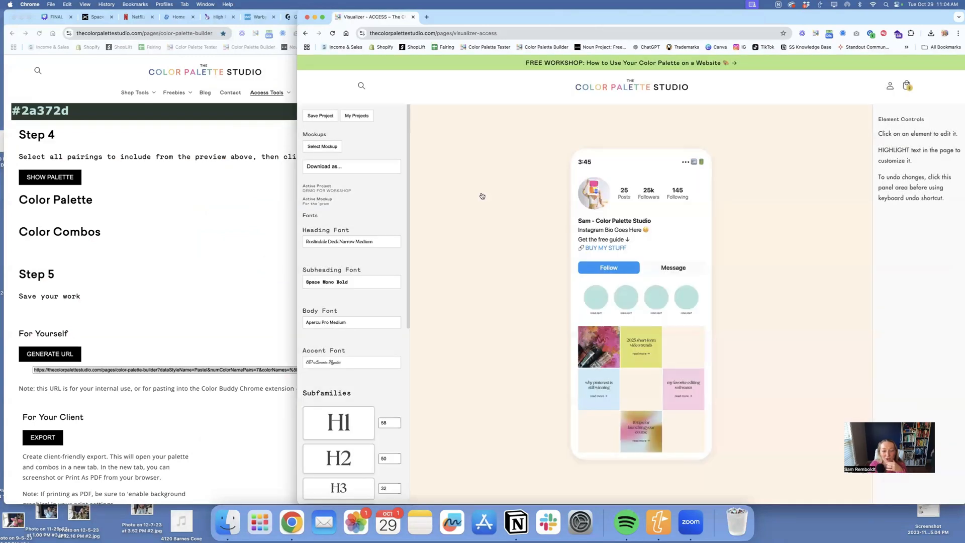
- Preview the downloadable brand guidelines with their fonts section and close them
{"action": "left_click", "coordinate": [362, 167]}
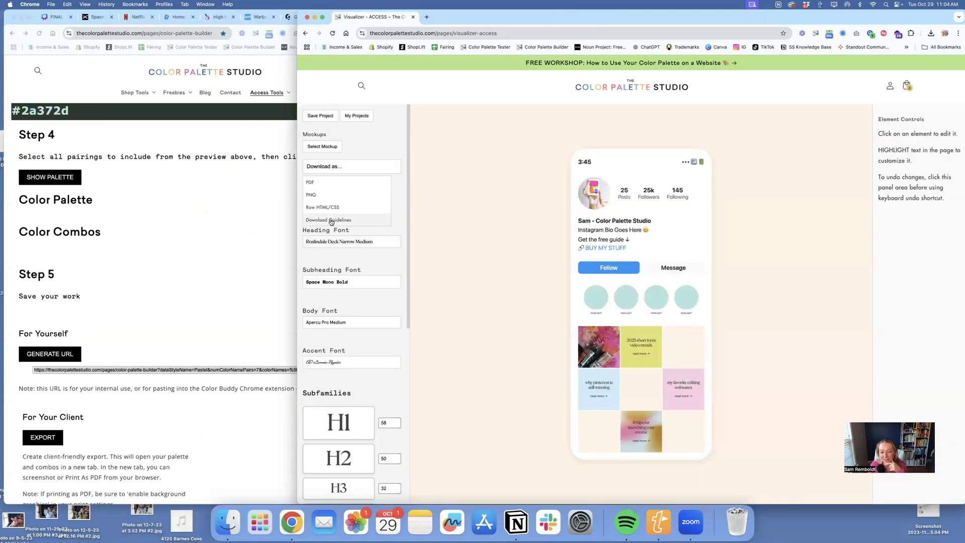
{"action": "left_click", "coordinate": [331, 221]}
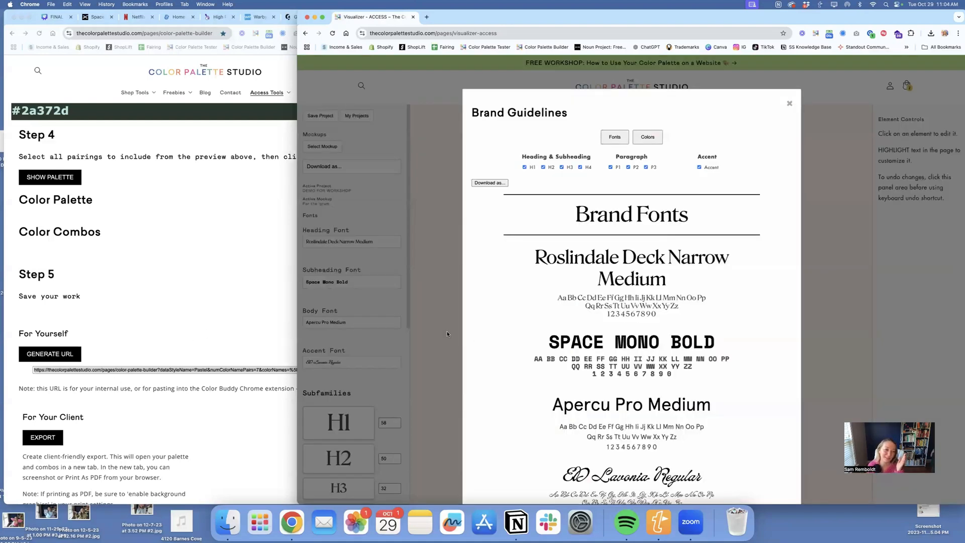
{"action": "scroll", "coordinate": [519, 341], "scroll_direction": "down", "scroll_amount": 3}
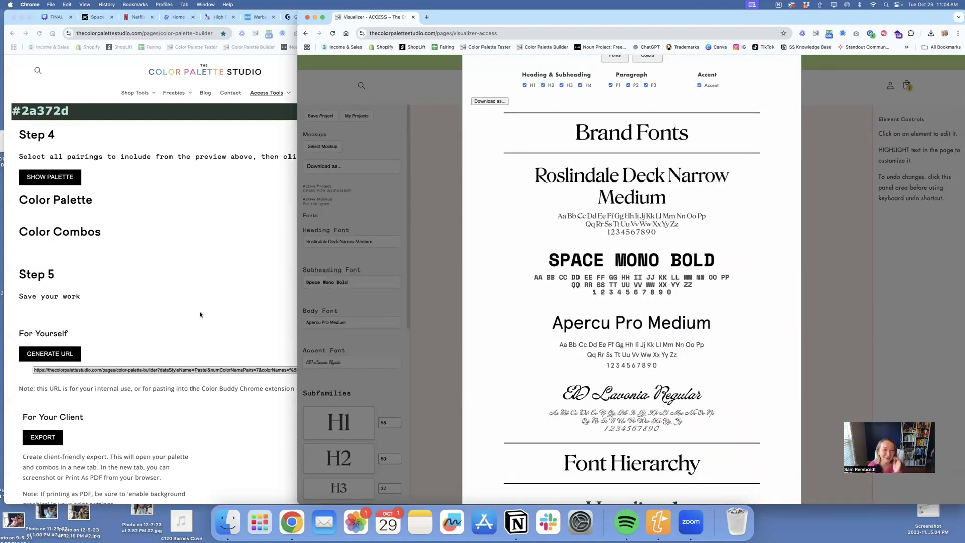
{"action": "scroll", "coordinate": [690, 246], "scroll_direction": "up", "scroll_amount": 3}
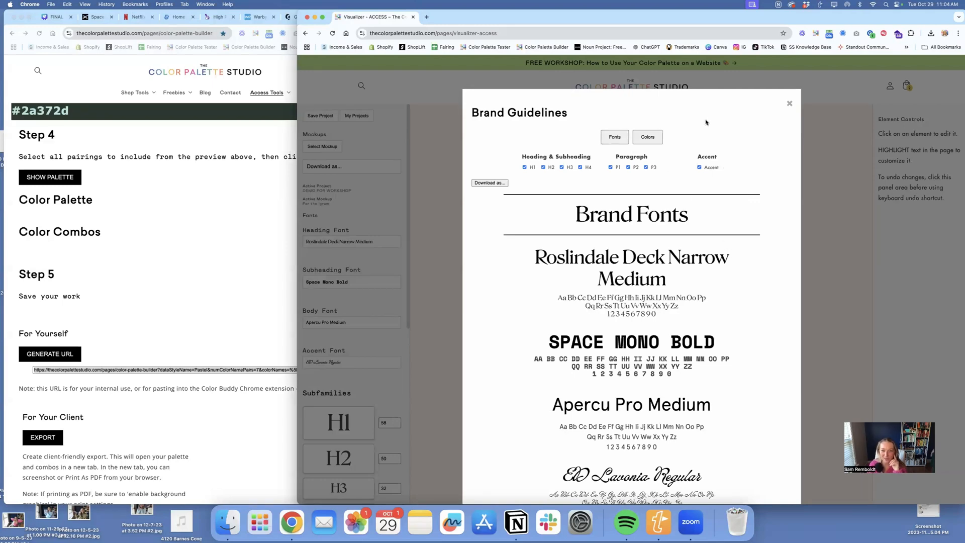
{"action": "left_click", "coordinate": [790, 103]}
{"action": "left_click", "coordinate": [317, 147]}
{"action": "left_click", "coordinate": [316, 146]}
- Reopen the brand guidelines and examine the brand fonts, the font hierarchy and the usage details for H2 and H3
{"action": "left_click", "coordinate": [331, 167]}
{"action": "left_click", "coordinate": [325, 220]}
{"action": "scroll", "coordinate": [623, 233], "scroll_direction": "down", "scroll_amount": 3}
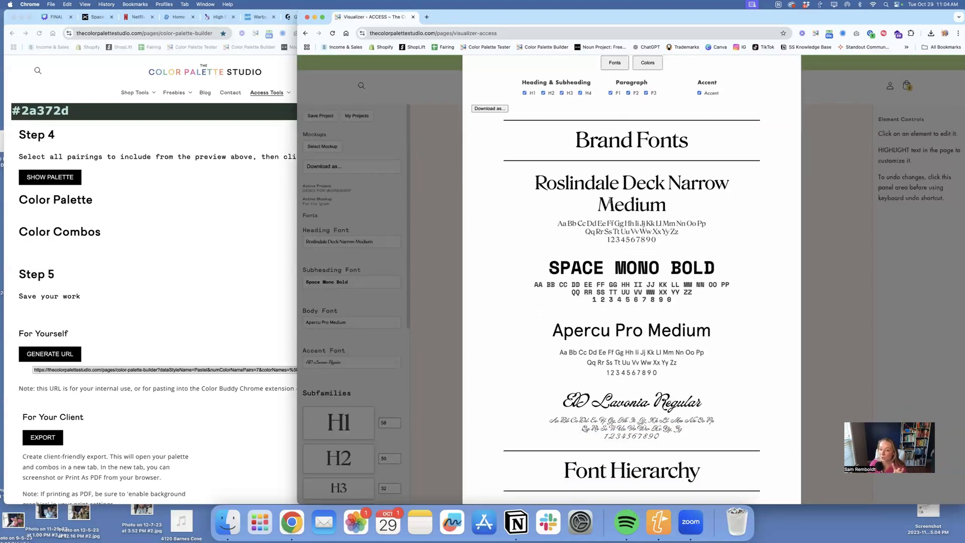
{"action": "scroll", "coordinate": [638, 296], "scroll_direction": "down", "scroll_amount": 2}
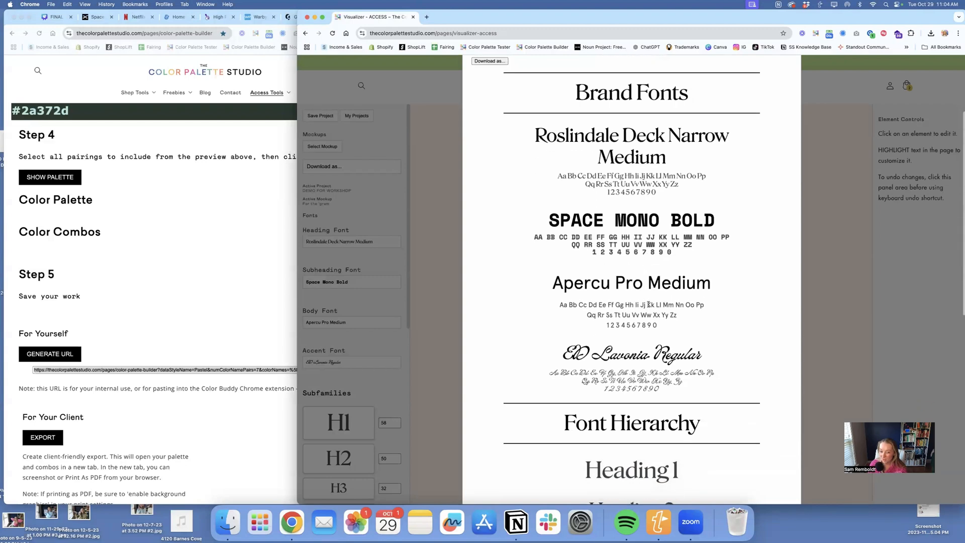
{"action": "scroll", "coordinate": [679, 326], "scroll_direction": "down", "scroll_amount": 10}
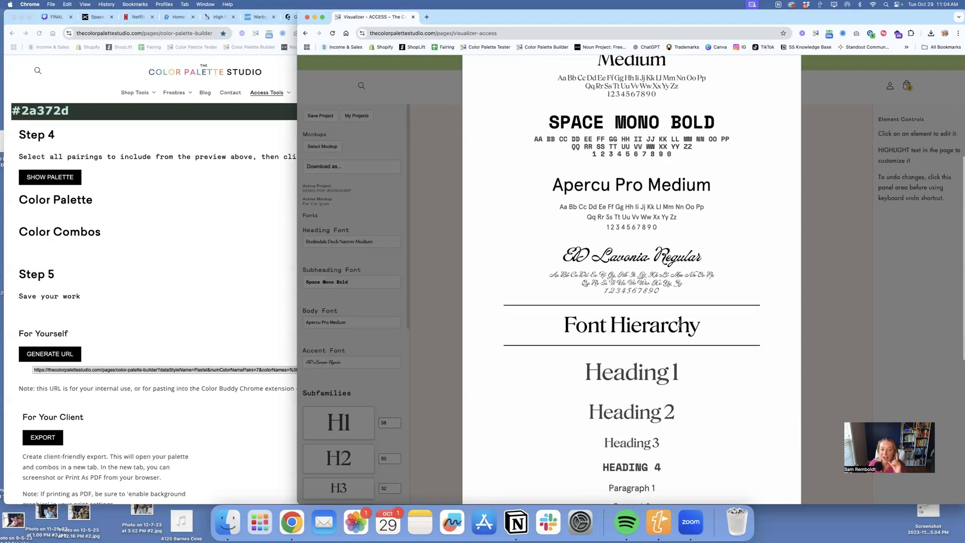
{"action": "scroll", "coordinate": [679, 324], "scroll_direction": "down", "scroll_amount": 1}
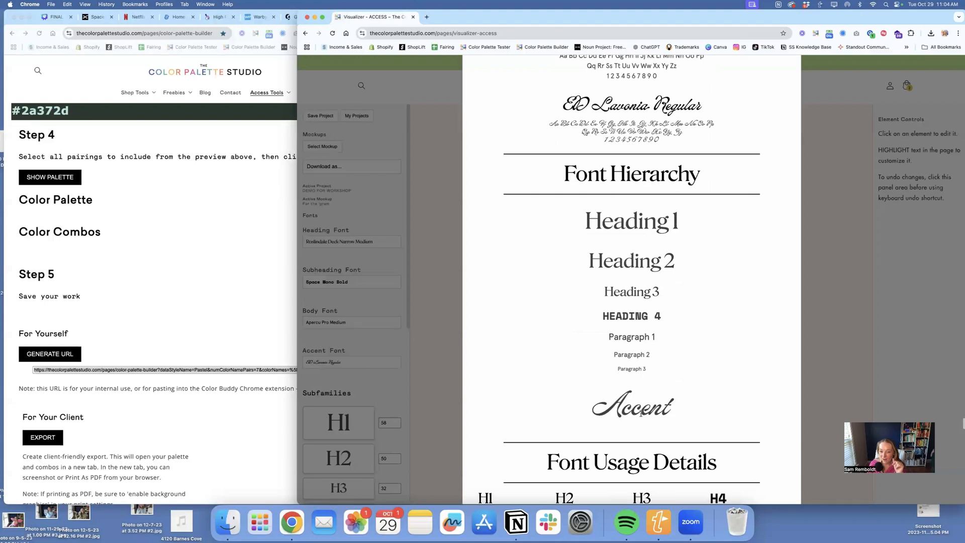
{"action": "scroll", "coordinate": [637, 395], "scroll_direction": "down", "scroll_amount": 7}
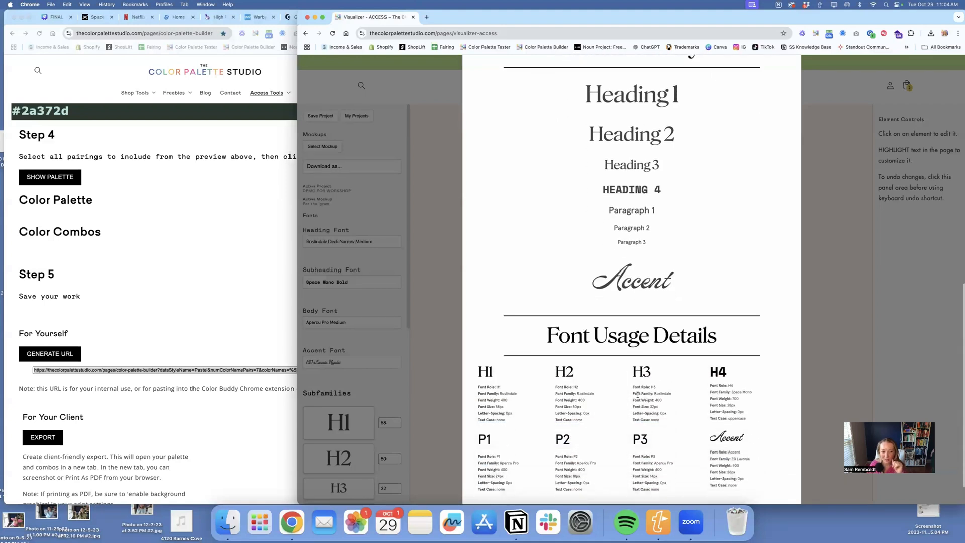
{"action": "mouse_move", "coordinate": [585, 385]}
{"action": "left_mouse_down"}
{"action": "mouse_move", "coordinate": [556, 351]}
{"action": "mouse_move", "coordinate": [587, 388]}
{"action": "left_mouse_up"}
{"action": "left_click", "coordinate": [558, 351]}
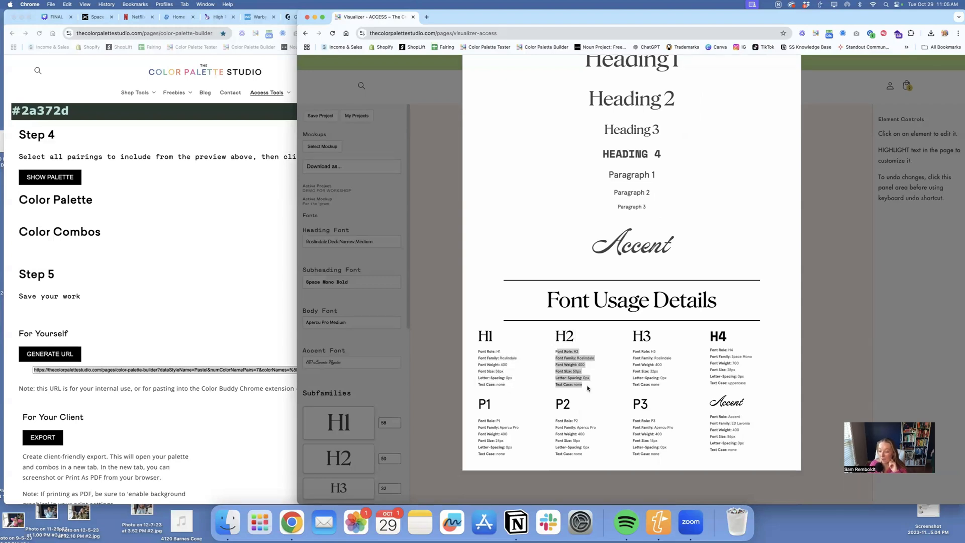
{"action": "left_click", "coordinate": [587, 388]}
{"action": "left_click_drag", "start_coordinate": [652, 390], "coordinate": [636, 360]}
{"action": "left_click", "coordinate": [641, 358]}
{"action": "scroll", "coordinate": [641, 358], "scroll_direction": "up", "scroll_amount": 10}
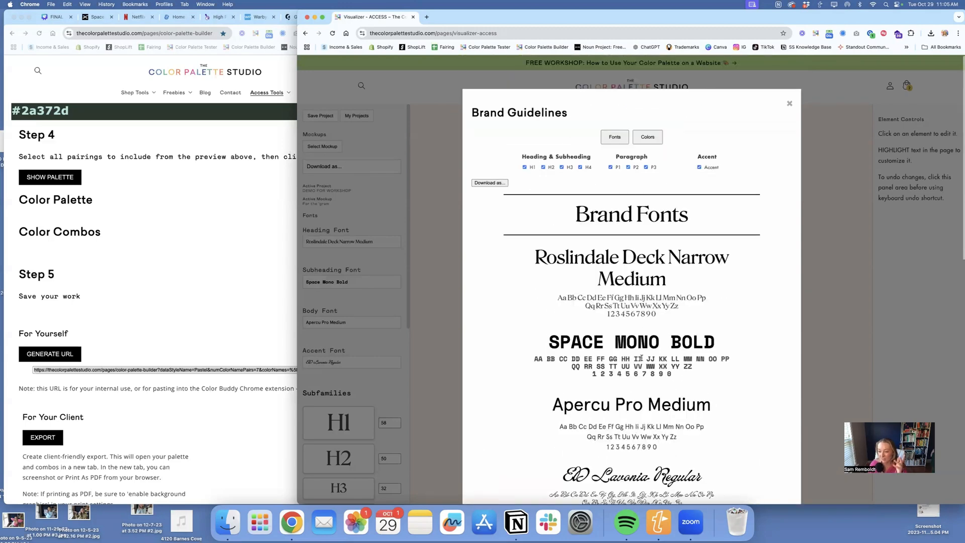
- Exclude H4 from the brand font guidelines, download them as a PNG, and open the downloaded file
{"action": "left_click", "coordinate": [587, 168]}
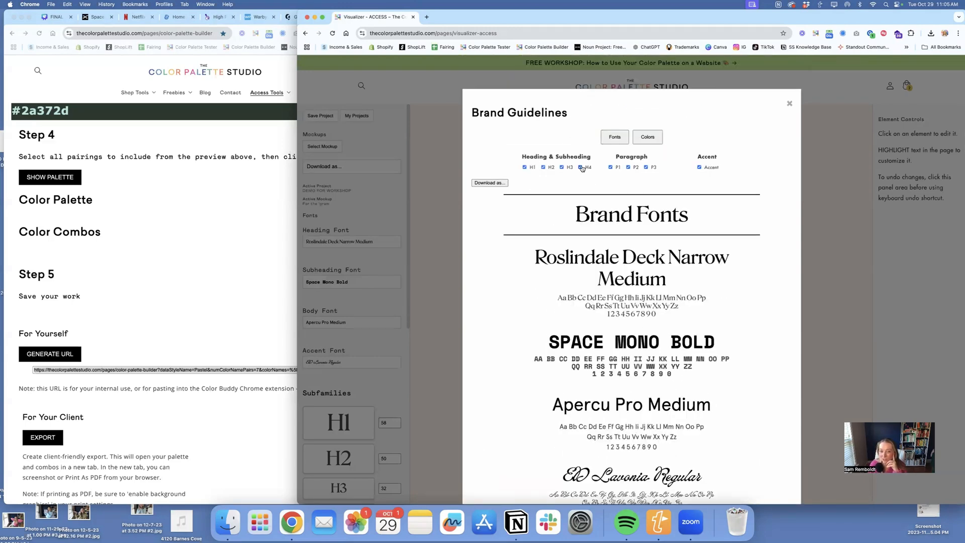
{"action": "left_click", "coordinate": [477, 183]}
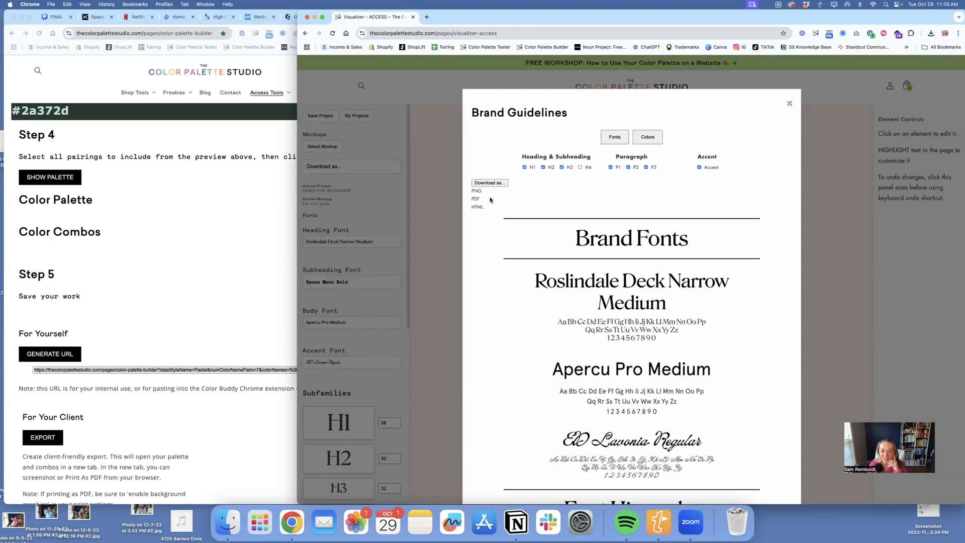
{"action": "left_click", "coordinate": [478, 191]}
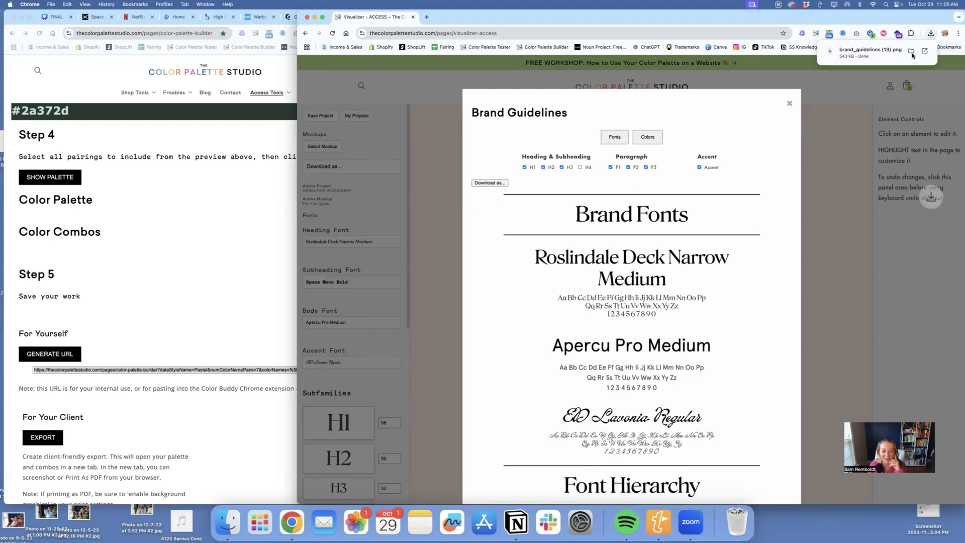
{"action": "left_click", "coordinate": [878, 52]}
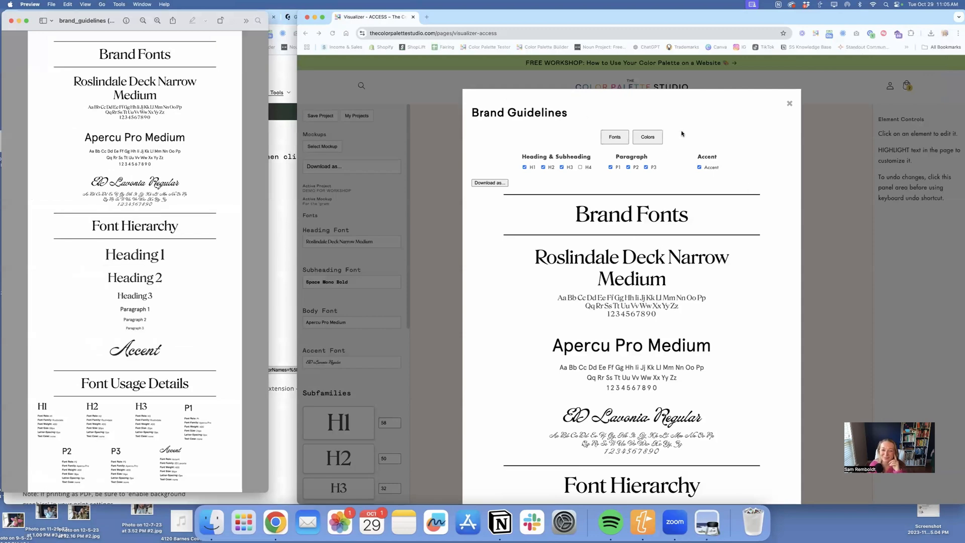
- Examine the color palette section of the brand guidelines with its color codes and close the guidelines
{"action": "left_click", "coordinate": [651, 140]}
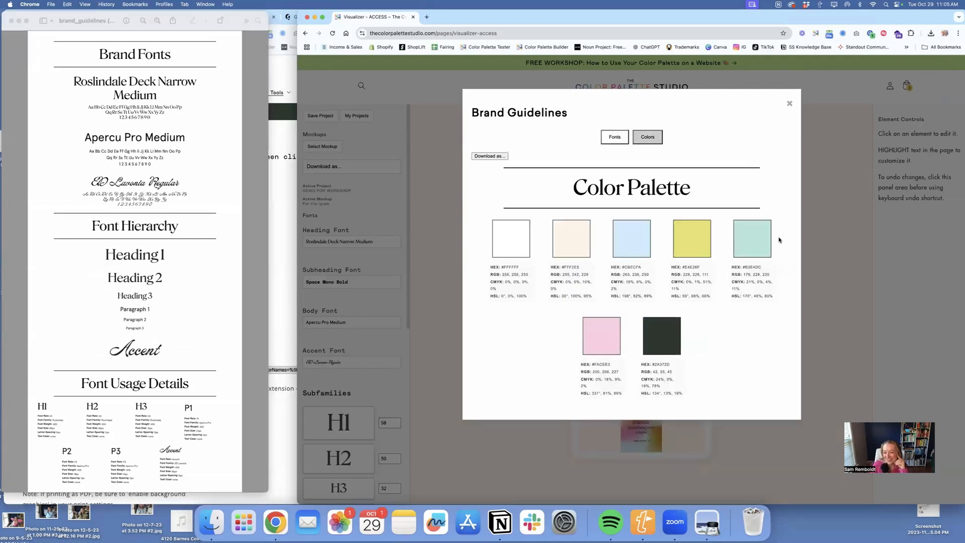
{"action": "mouse_move", "coordinate": [772, 306]}
{"action": "left_mouse_down"}
{"action": "mouse_move", "coordinate": [736, 267]}
{"action": "mouse_move", "coordinate": [774, 300]}
{"action": "left_mouse_up"}
{"action": "left_click", "coordinate": [736, 267]}
{"action": "left_click", "coordinate": [774, 300]}
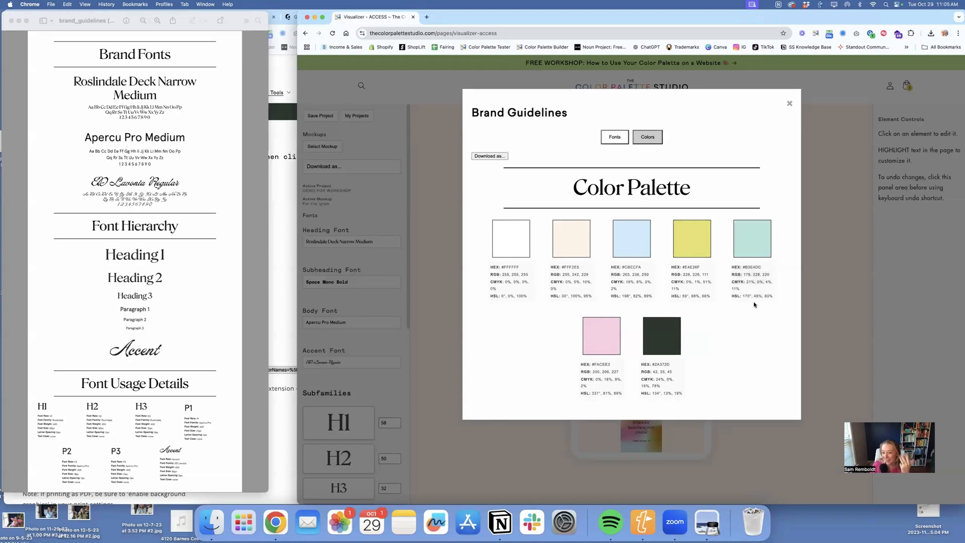
{"action": "left_click", "coordinate": [790, 103]}
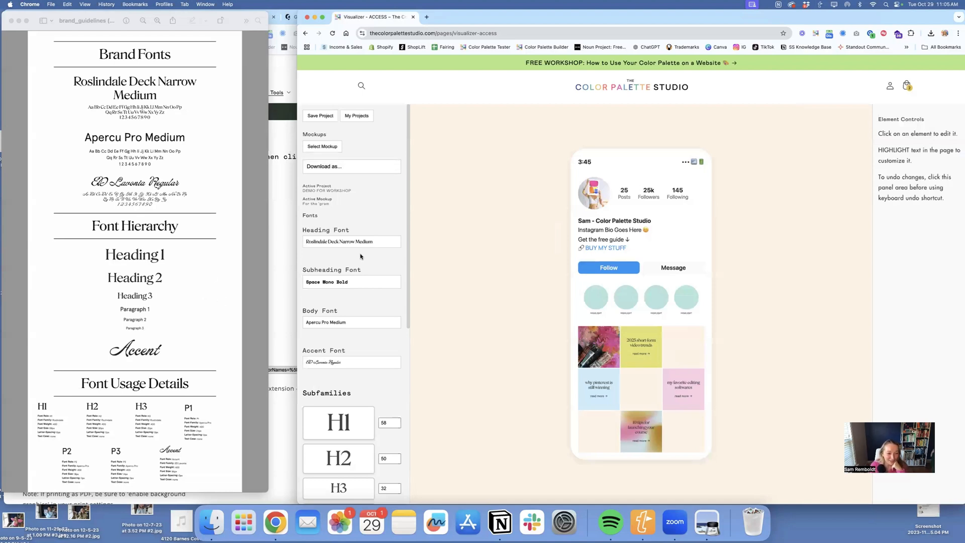
- Check the saved projects list and its options, close it, and close the preview of the downloaded guidelines image
{"action": "scroll", "coordinate": [361, 256], "scroll_direction": "down", "scroll_amount": 6}
{"action": "scroll", "coordinate": [360, 254], "scroll_direction": "up", "scroll_amount": 6}
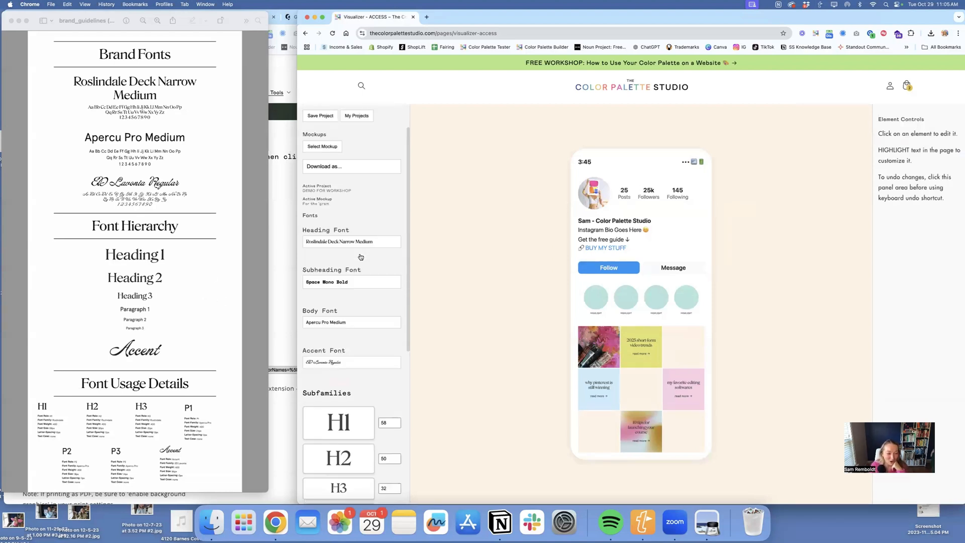
{"action": "left_click", "coordinate": [349, 115]}
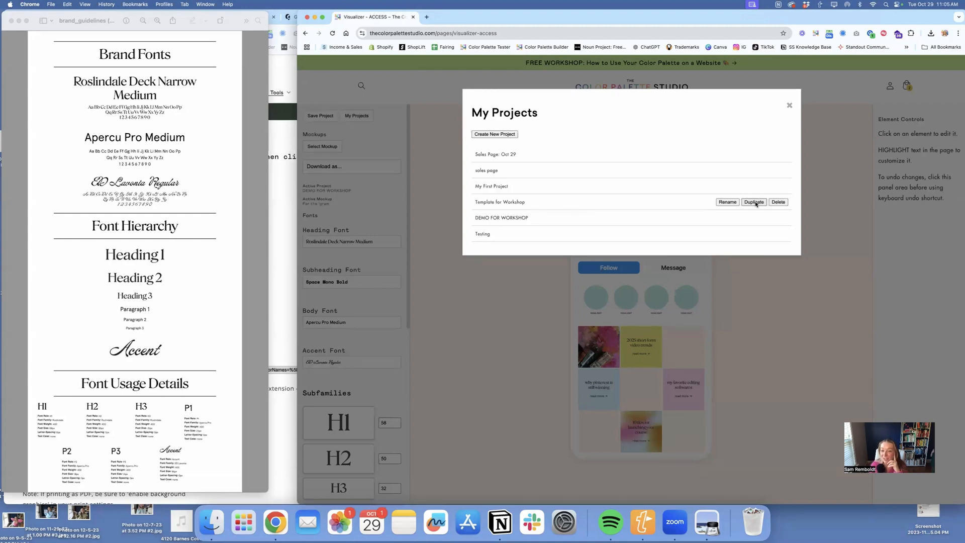
{"action": "left_click", "coordinate": [790, 106]}
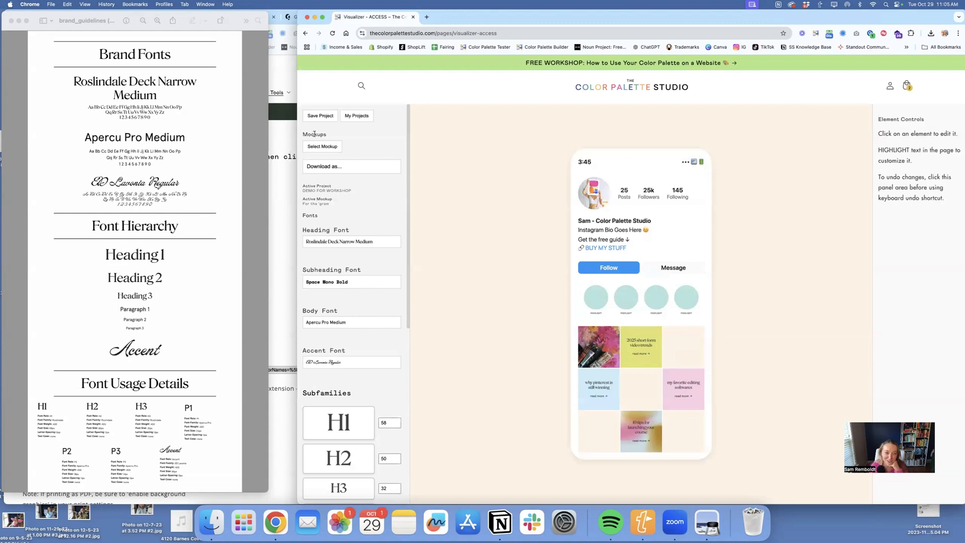
{"action": "scroll", "coordinate": [370, 176], "scroll_direction": "down", "scroll_amount": 10}
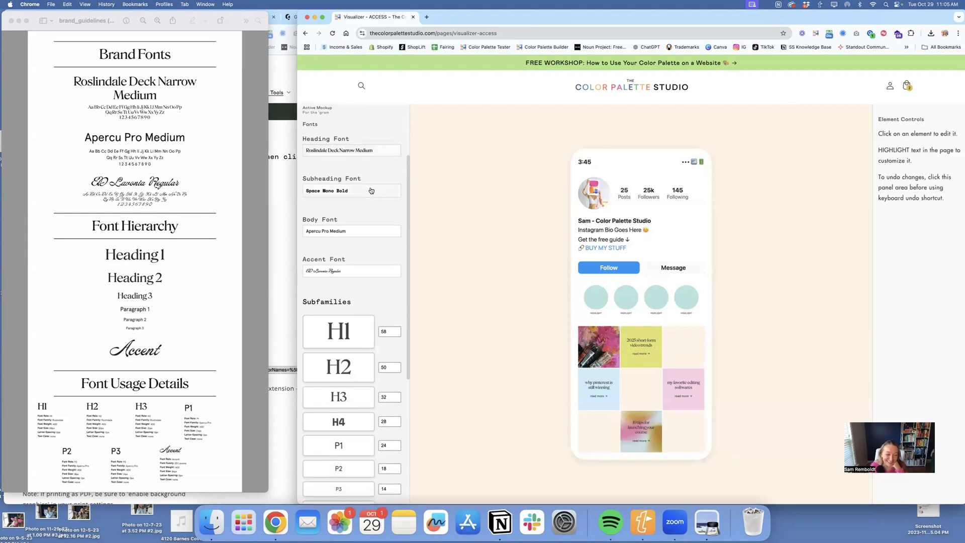
{"action": "scroll", "coordinate": [371, 191], "scroll_direction": "up", "scroll_amount": 10}
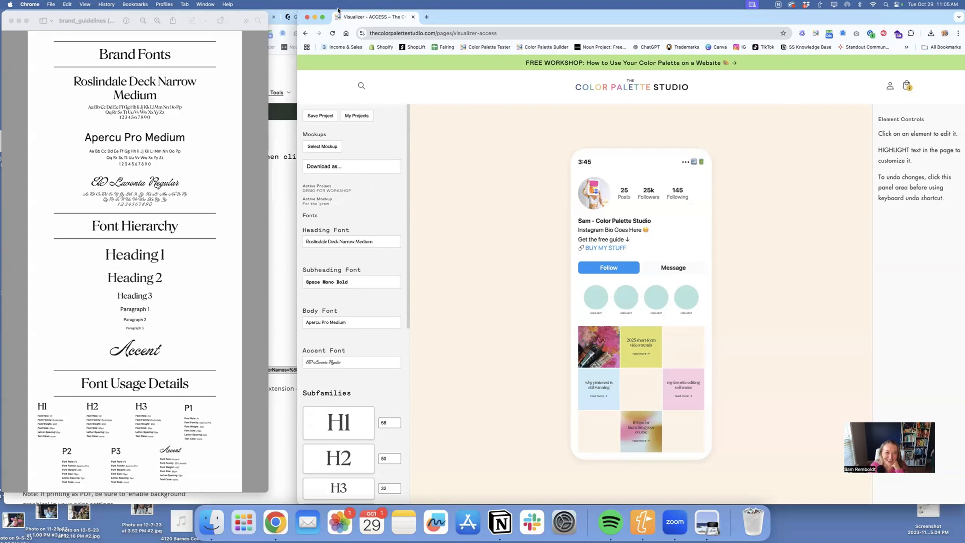
{"action": "left_click", "coordinate": [11, 20]}
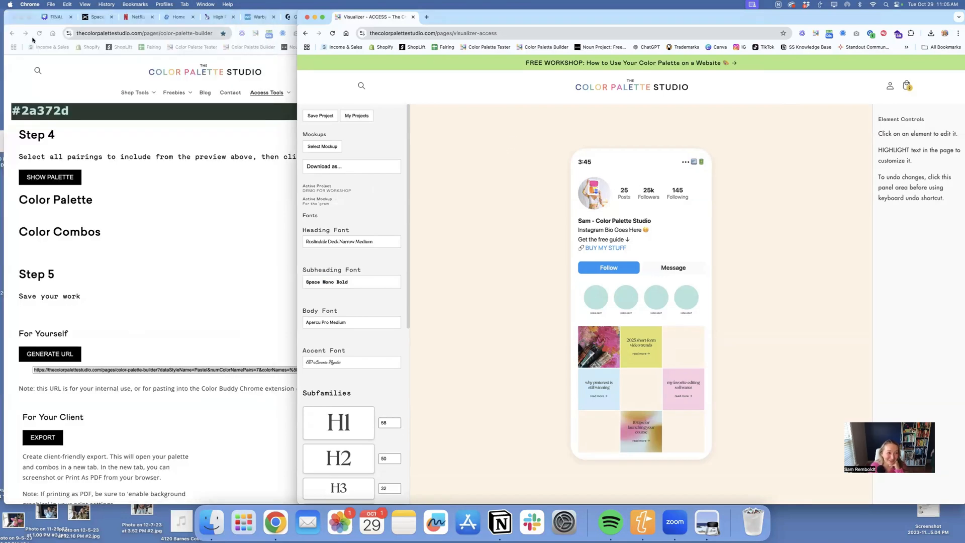
- Switch to the workshop deck in Canva, widen its window, and present from the Brand Visualizer slide, page 128
{"action": "scroll", "coordinate": [152, 120], "scroll_direction": "up", "scroll_amount": 20}
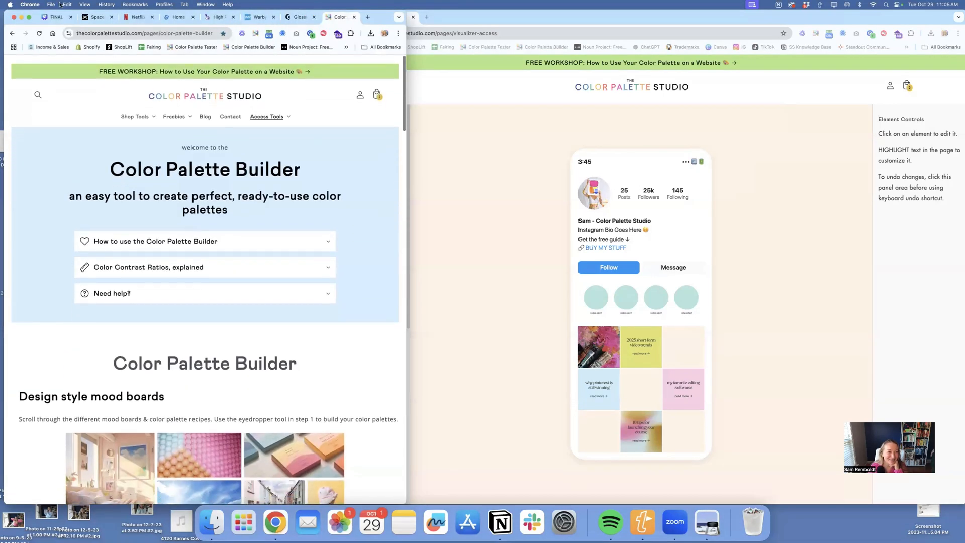
{"action": "left_click", "coordinate": [51, 19]}
{"action": "left_click_drag", "start_coordinate": [406, 165], "coordinate": [879, 166]}
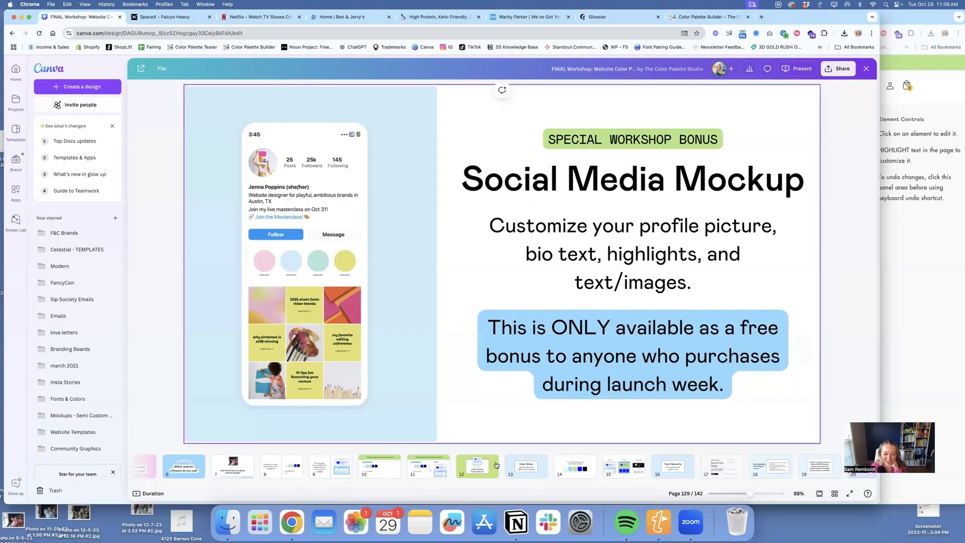
{"action": "scroll", "coordinate": [804, 469], "scroll_direction": "right", "scroll_amount": 15}
{"action": "scroll", "coordinate": [804, 469], "scroll_direction": "right", "scroll_amount": 10}
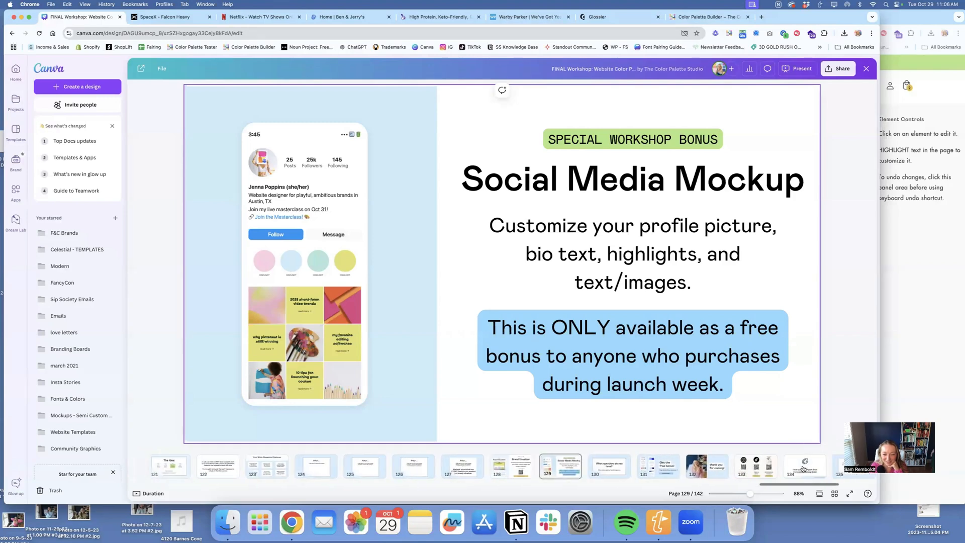
{"action": "left_click", "coordinate": [489, 468]}
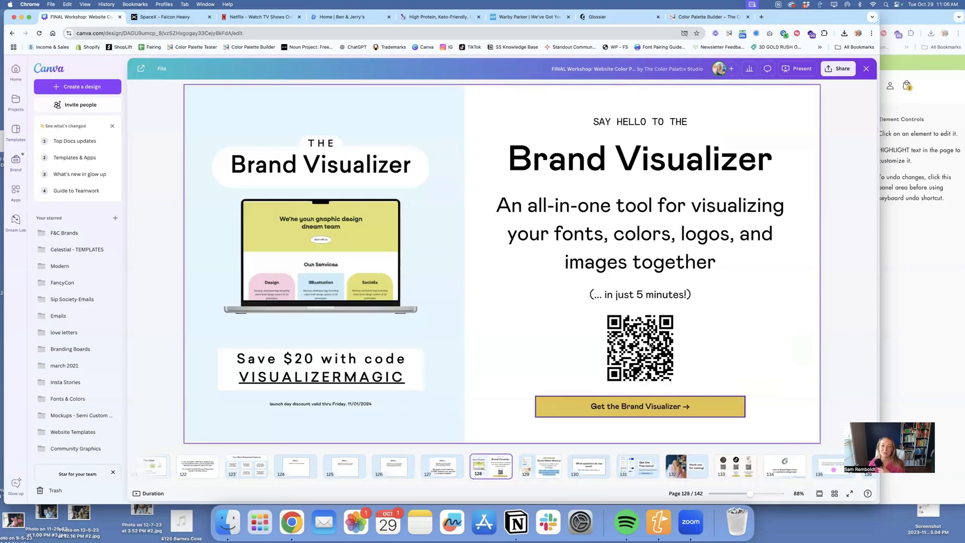
{"action": "left_click", "coordinate": [798, 69]}
{"action": "left_click", "coordinate": [817, 266]}
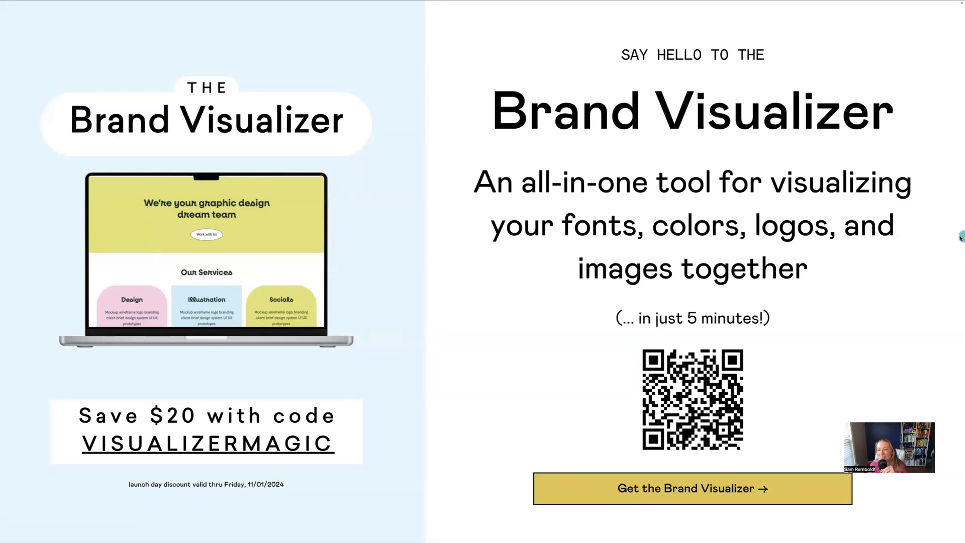
- Advance the presentation to the "Get the free bonus!" slide, open its template link, and return to the deck
{"action": "left_click", "coordinate": [926, 268]}
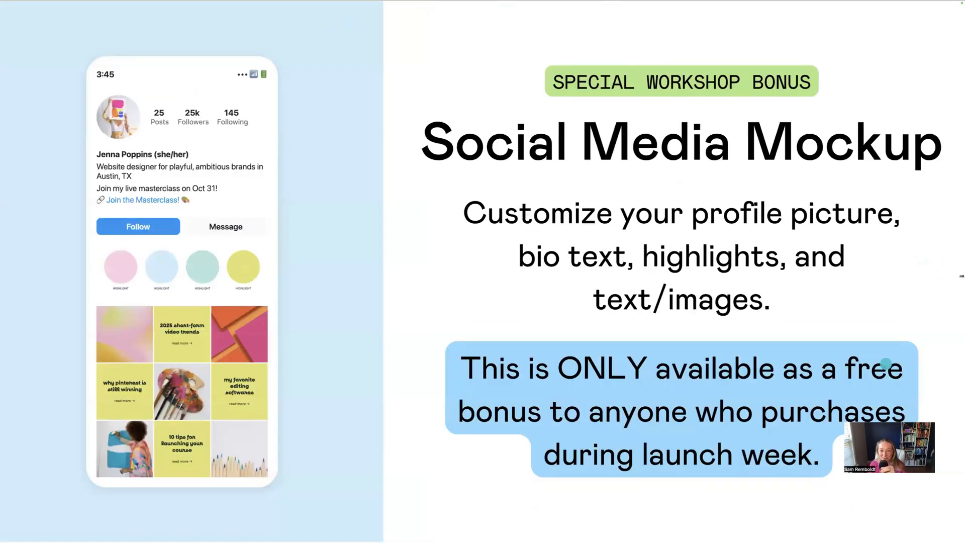
{"action": "left_click", "coordinate": [870, 187]}
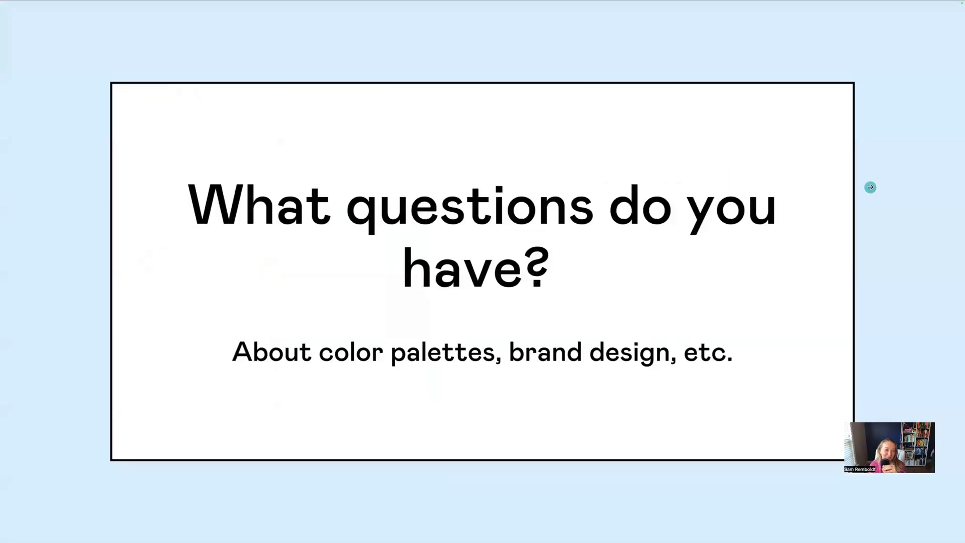
{"action": "left_click", "coordinate": [871, 187]}
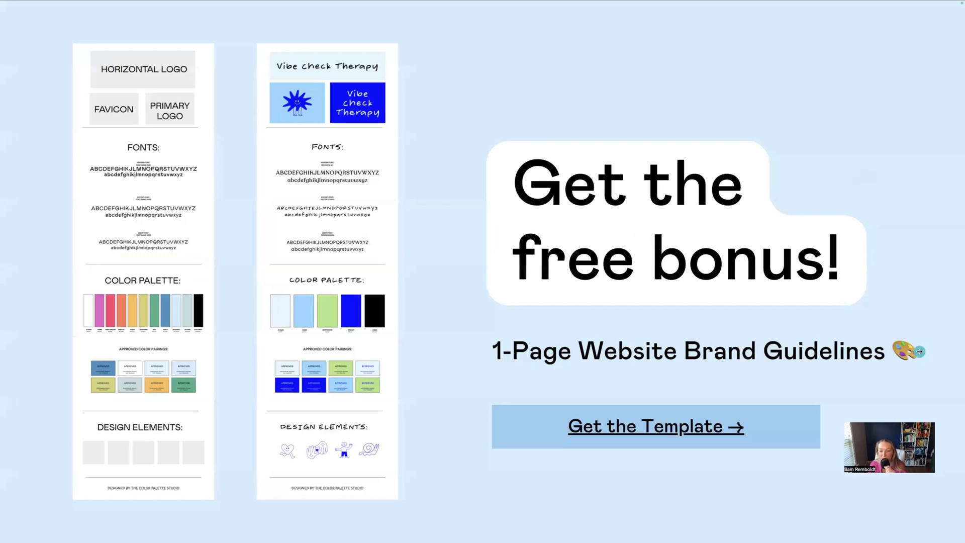
{"action": "left_click", "coordinate": [624, 428]}
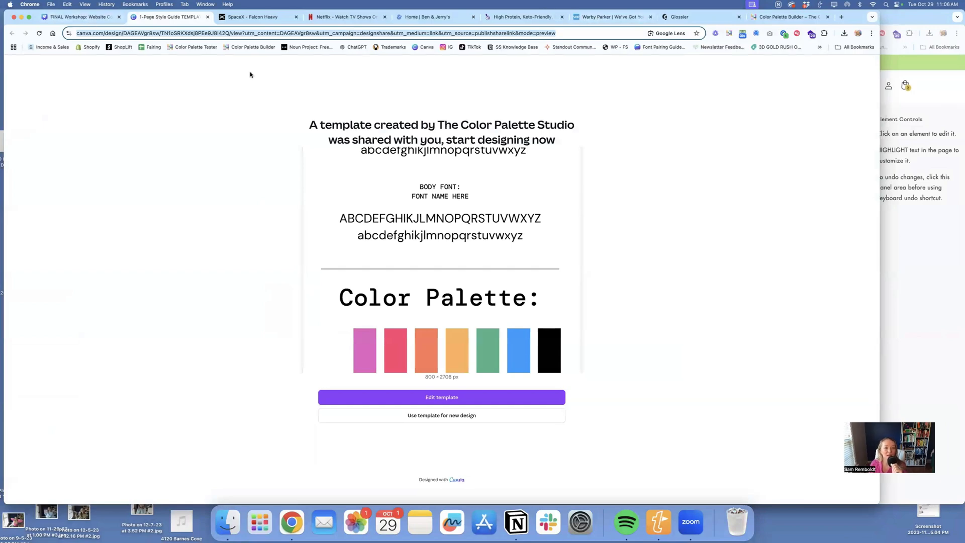
{"action": "left_click", "coordinate": [83, 18]}
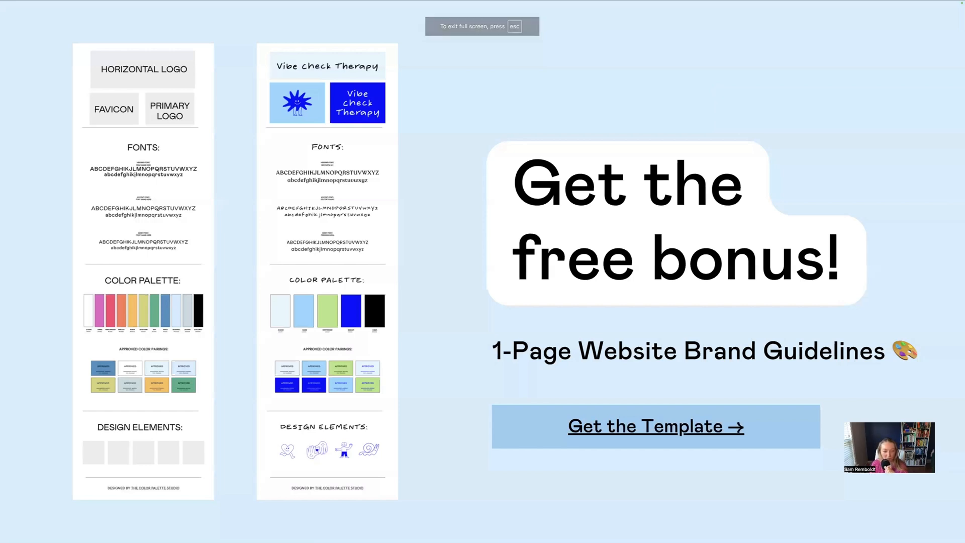
- Advance the presentation through "How to Stand Apart from Competitors Using Color" and the competitor question to the "GO AHEAD!" slide
{"action": "key", "text": "Right"}
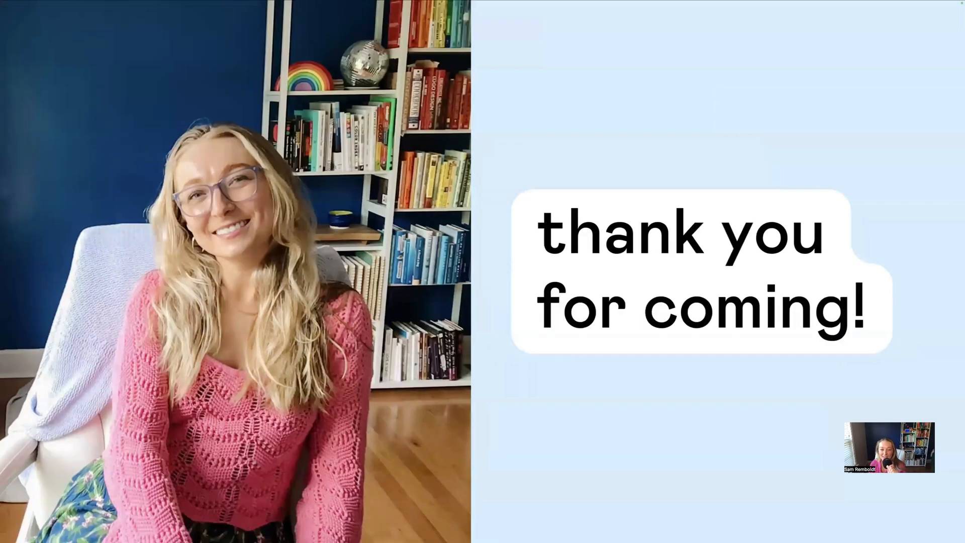
{"action": "key", "text": "Right"}
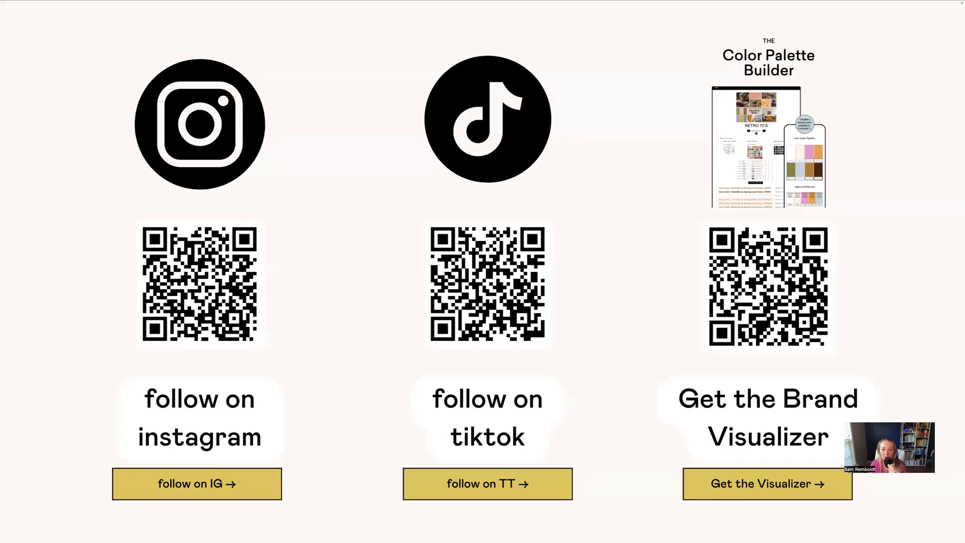
{"action": "key", "text": "Right"}
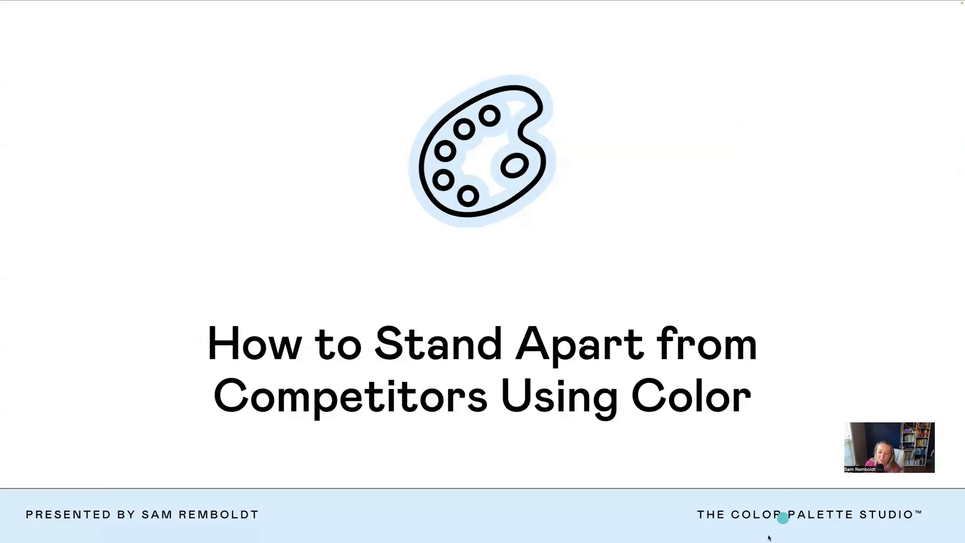
{"action": "mouse_move", "coordinate": [765, 529]}
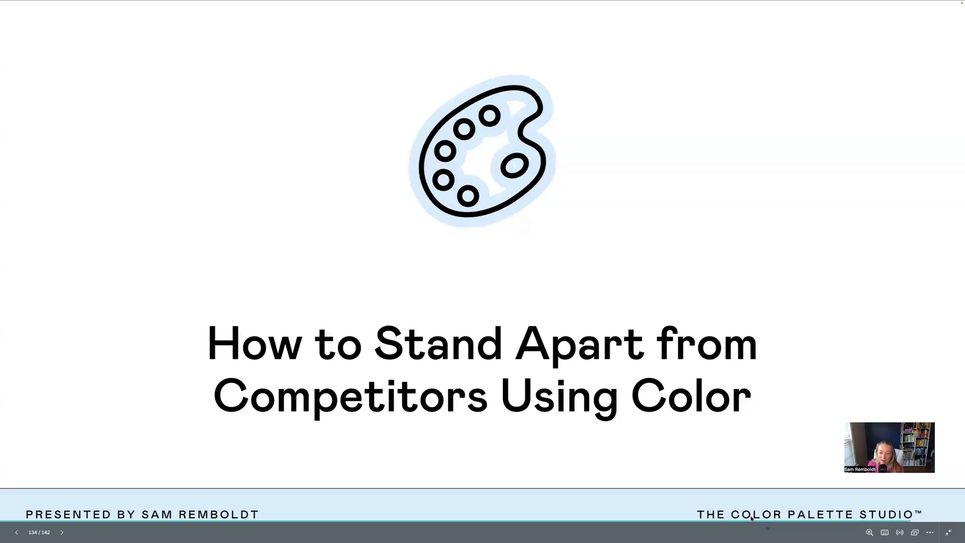
{"action": "left_click", "coordinate": [902, 255]}
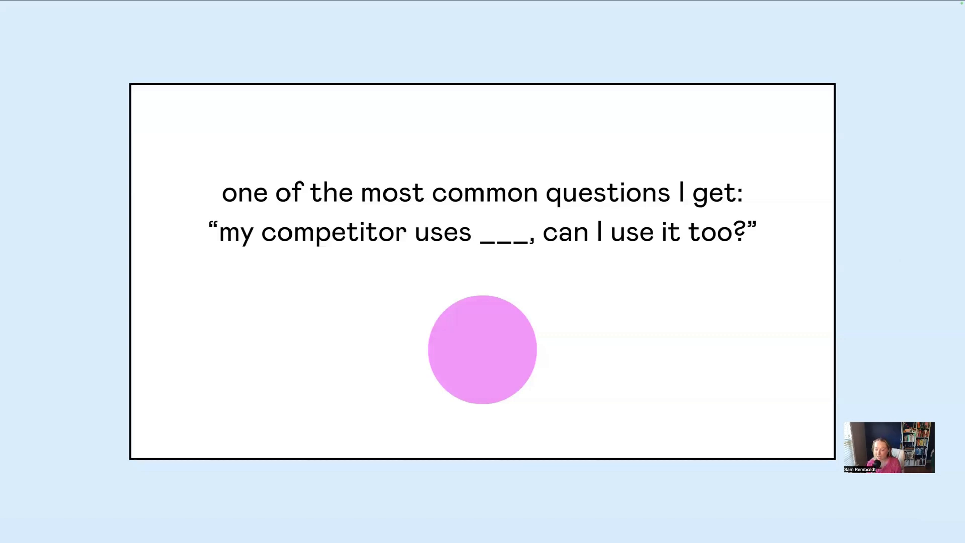
{"action": "key", "text": "Right"}
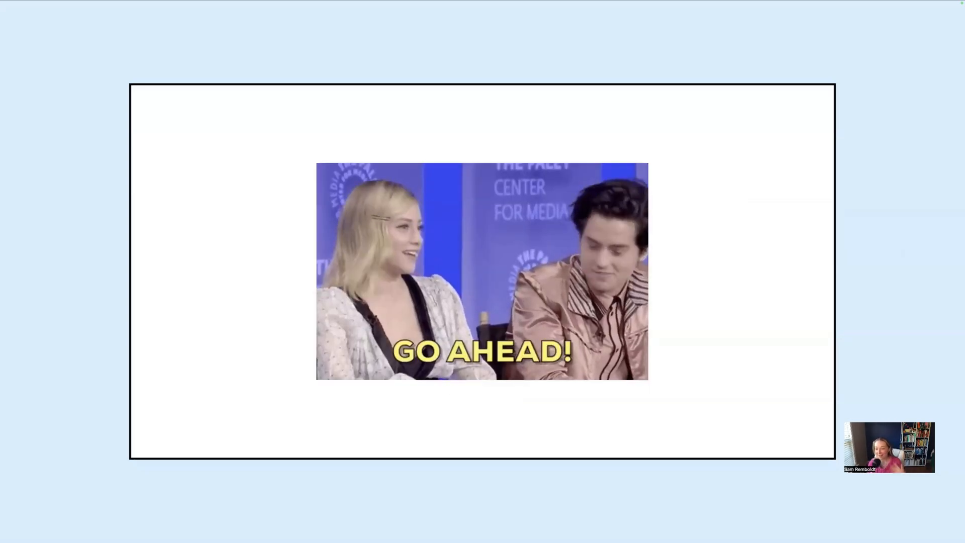